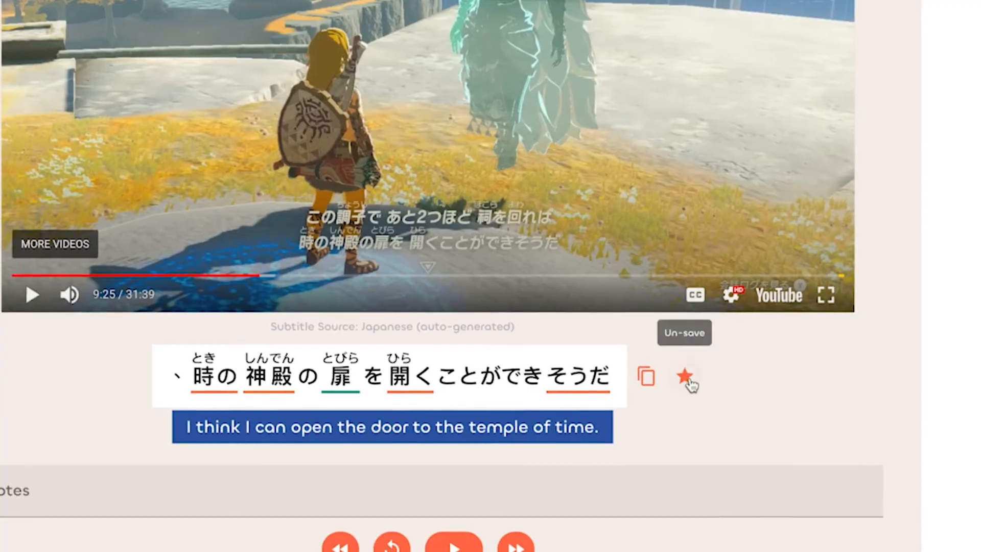
# - Check the word 扉 in the subtitle sentence about opening the door to the temple of time and save the sentence
pyautogui.click(345, 371)
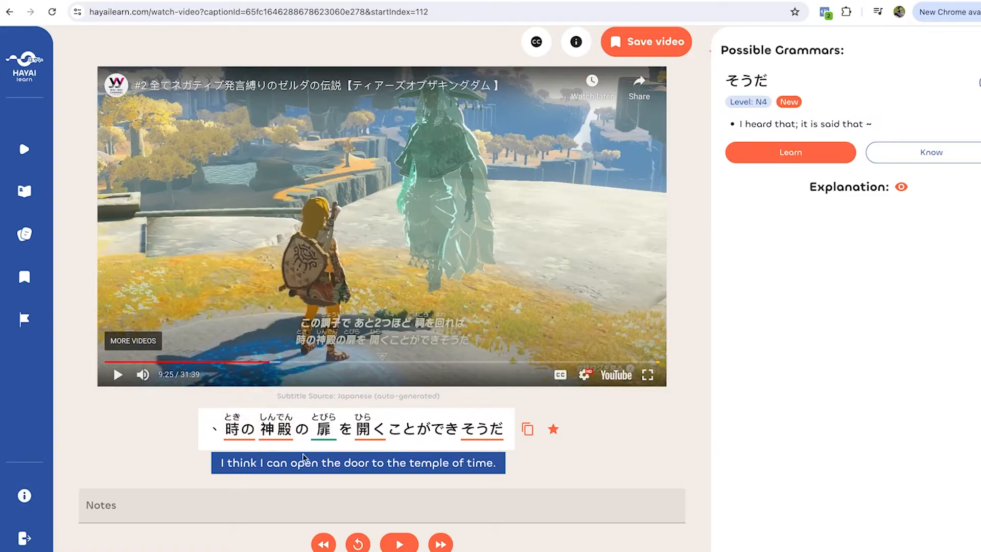
pyautogui.moveTo(398, 438)
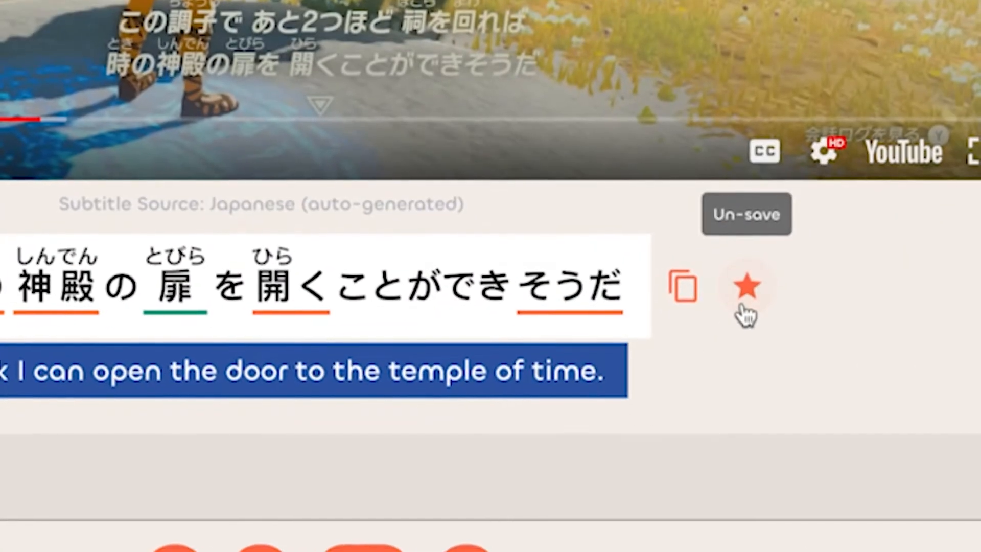
pyautogui.click(553, 430)
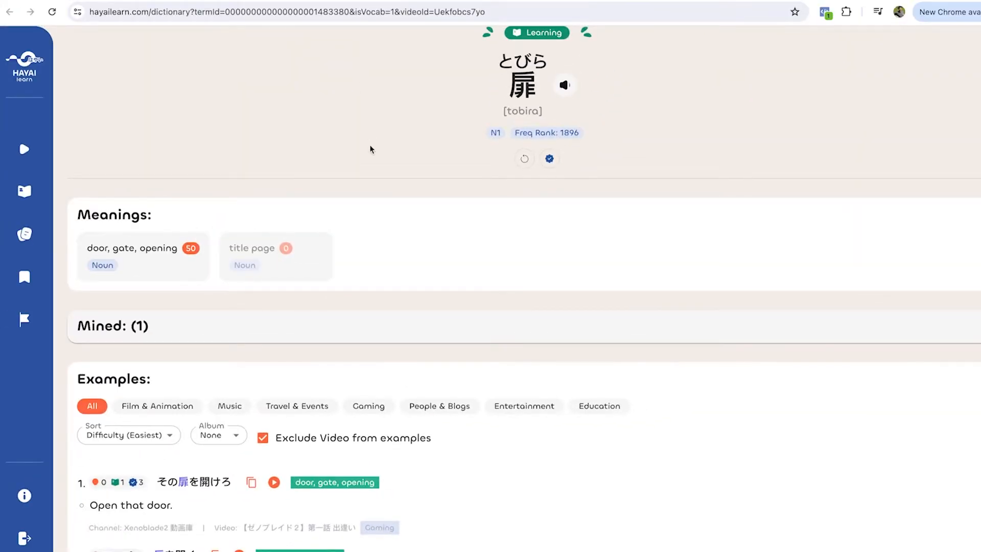
# - Play the first example sentence, その扉を開けろ, from the dictionary entry for 扉 and save it
pyautogui.scroll(-5, 370, 149)
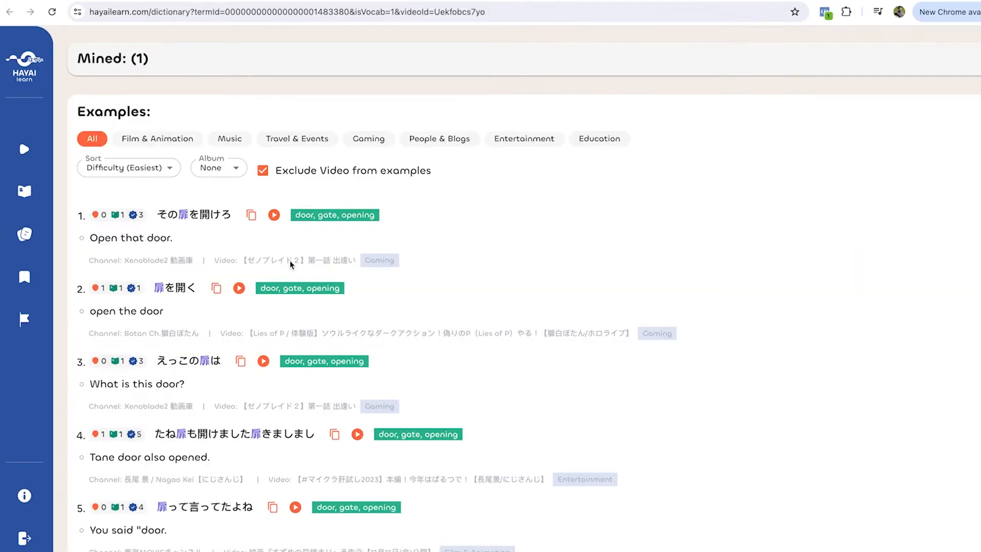
pyautogui.scroll(-2, 290, 264)
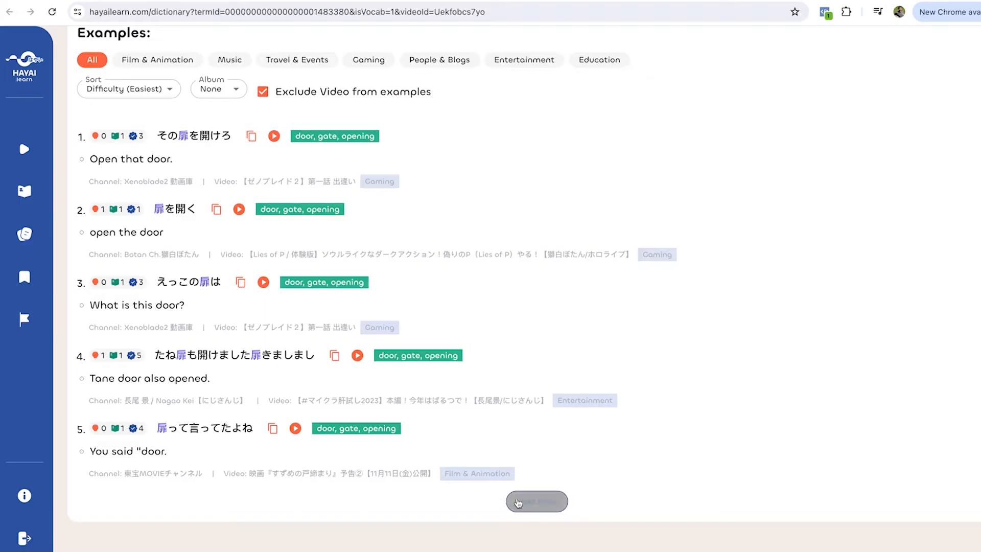
pyautogui.scroll(-3, 285, 376)
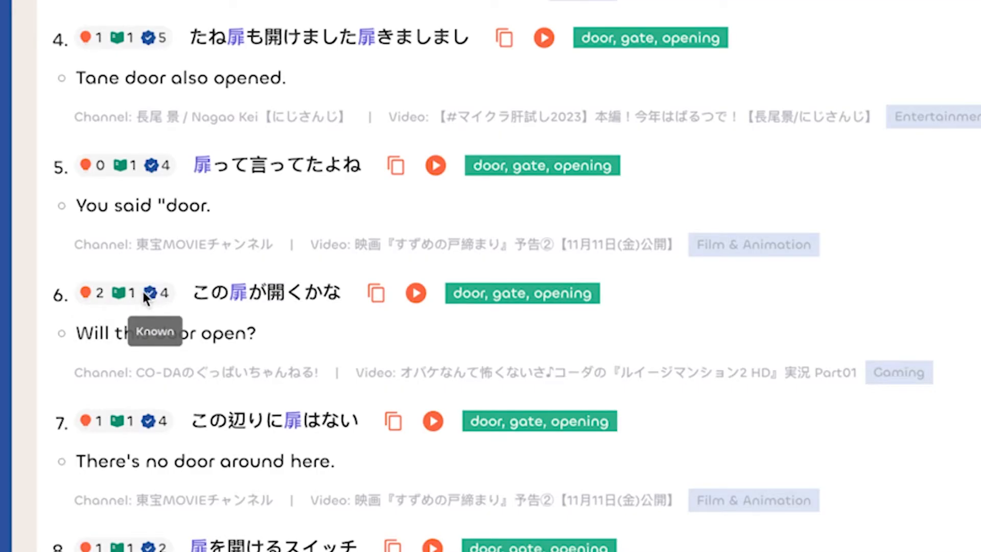
pyautogui.scroll(10, 80, 293)
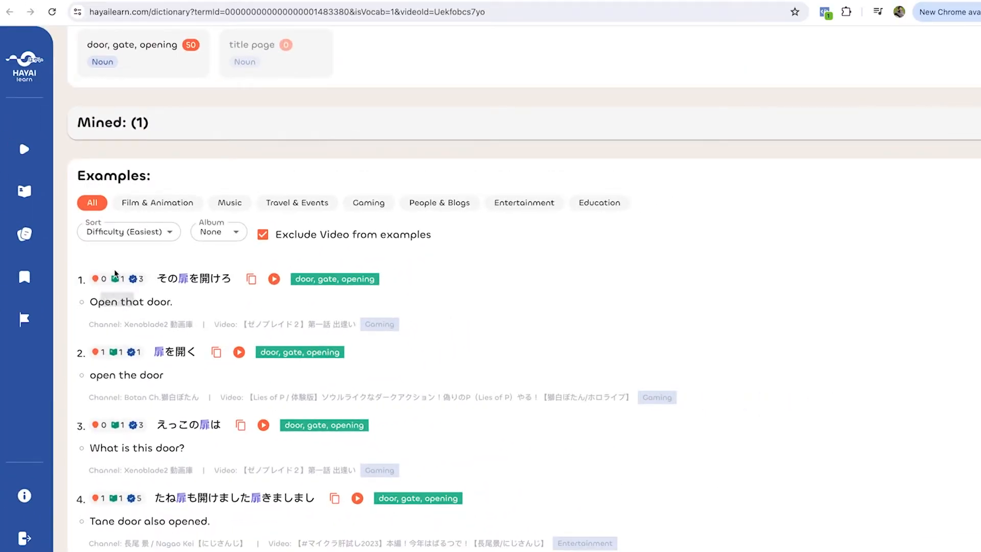
pyautogui.click(273, 278)
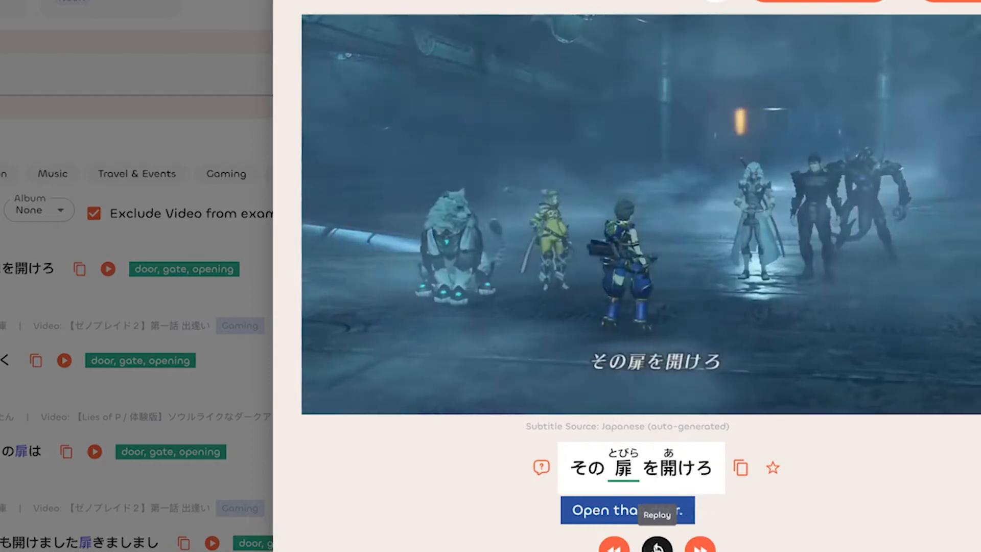
pyautogui.click(755, 232)
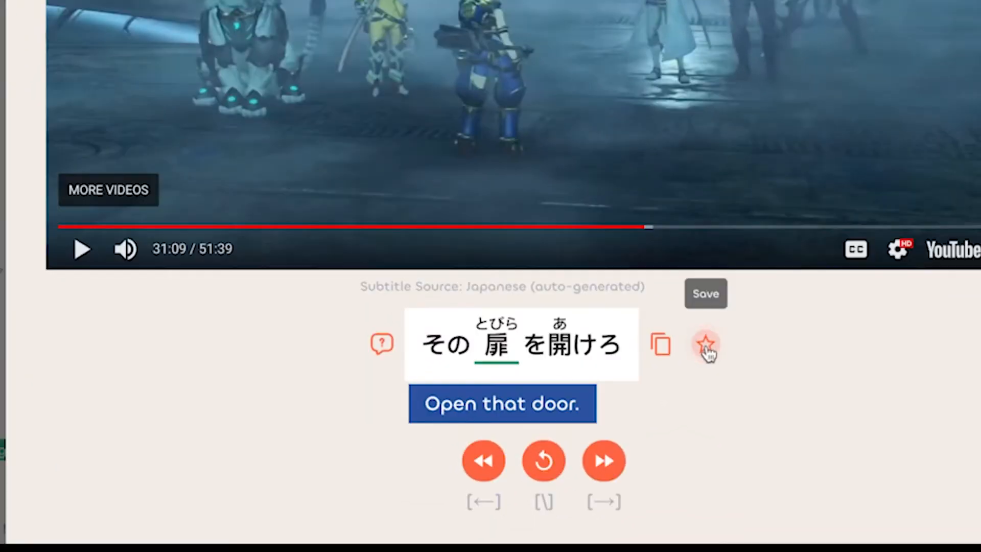
pyautogui.click(773, 467)
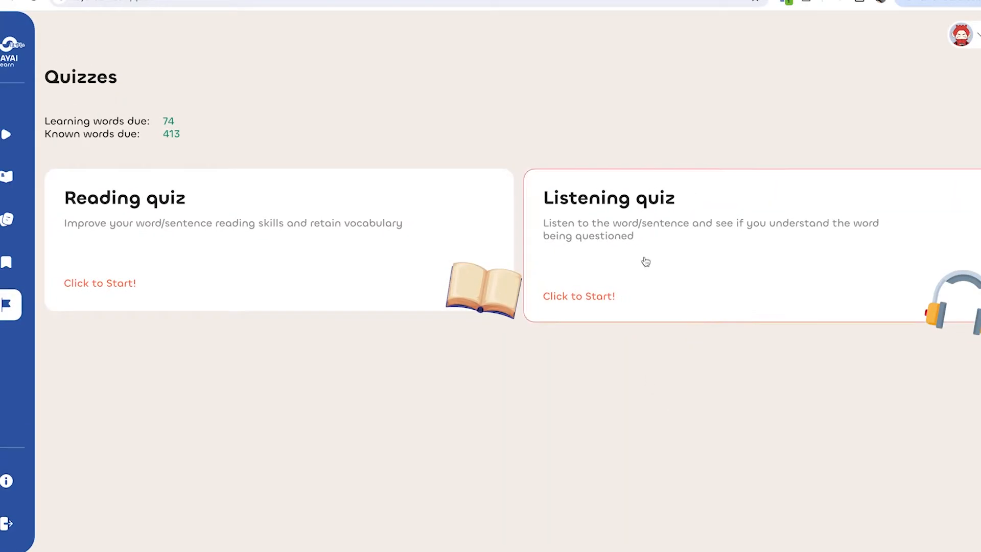
# - Start a listening quiz on learning words with a maximum of 10 words, using mined sentences as the source
pyautogui.click(574, 247)
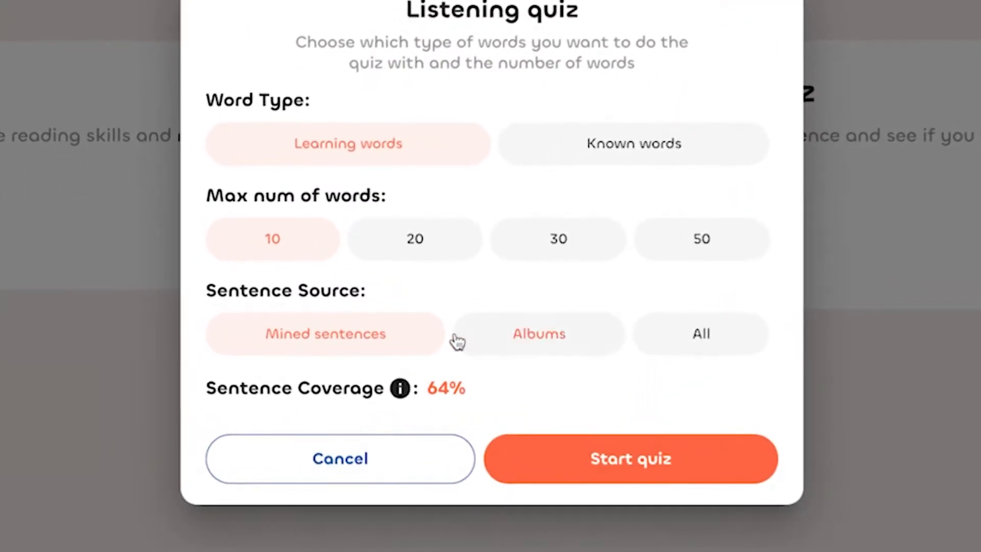
pyautogui.moveTo(314, 384)
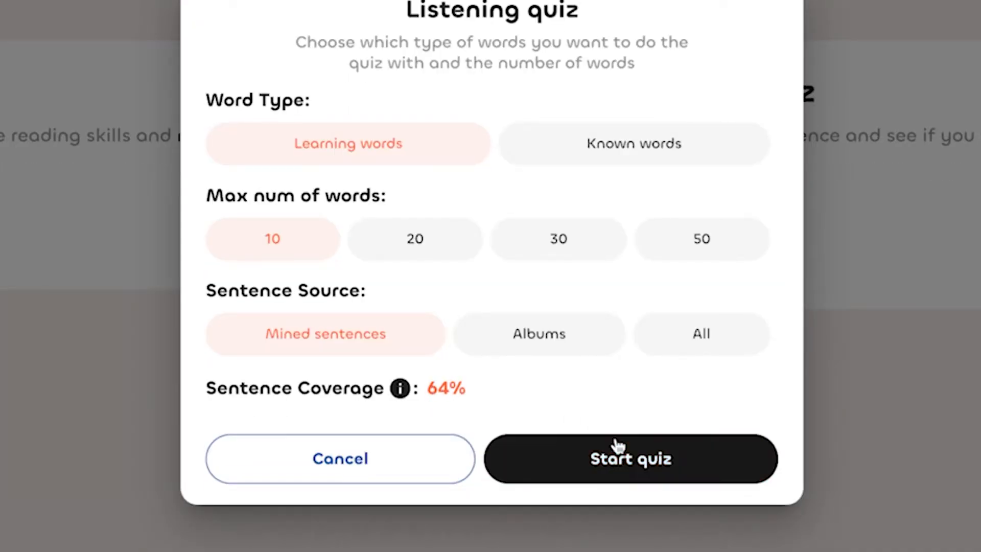
pyautogui.click(618, 445)
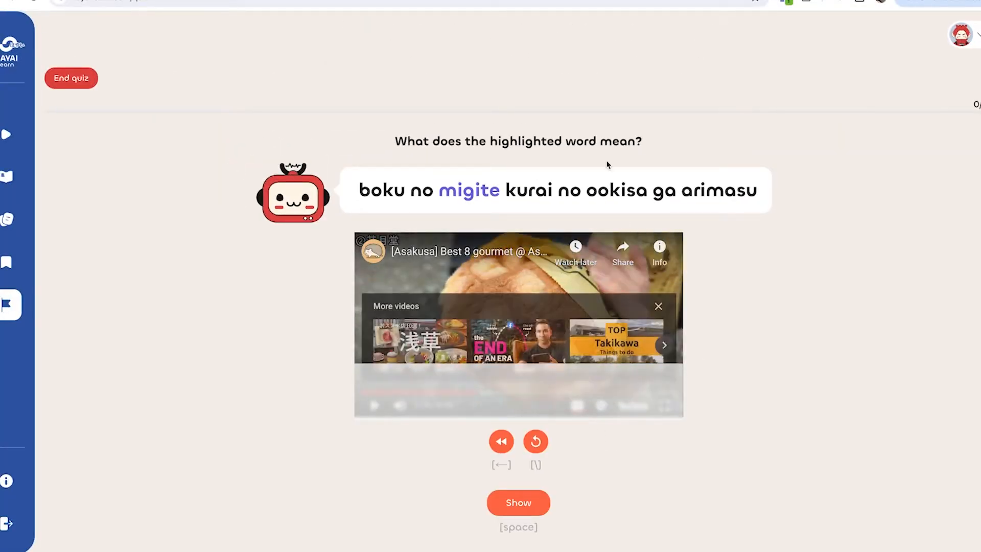
# - Reveal the answer for the highlighted word migite and dismiss the video suggestions covering the clip
pyautogui.click(658, 306)
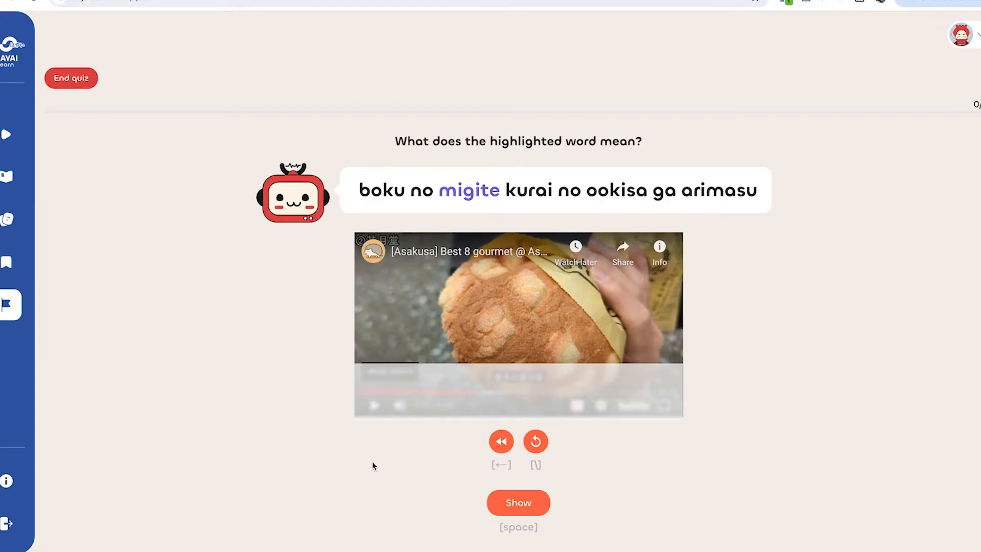
pyautogui.click(511, 504)
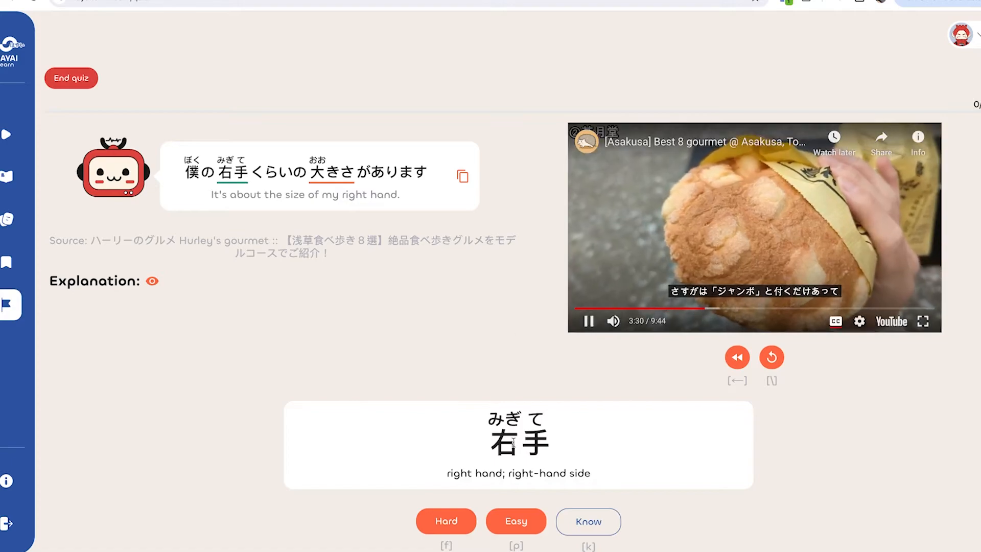
pyautogui.scroll(-1, 517, 389)
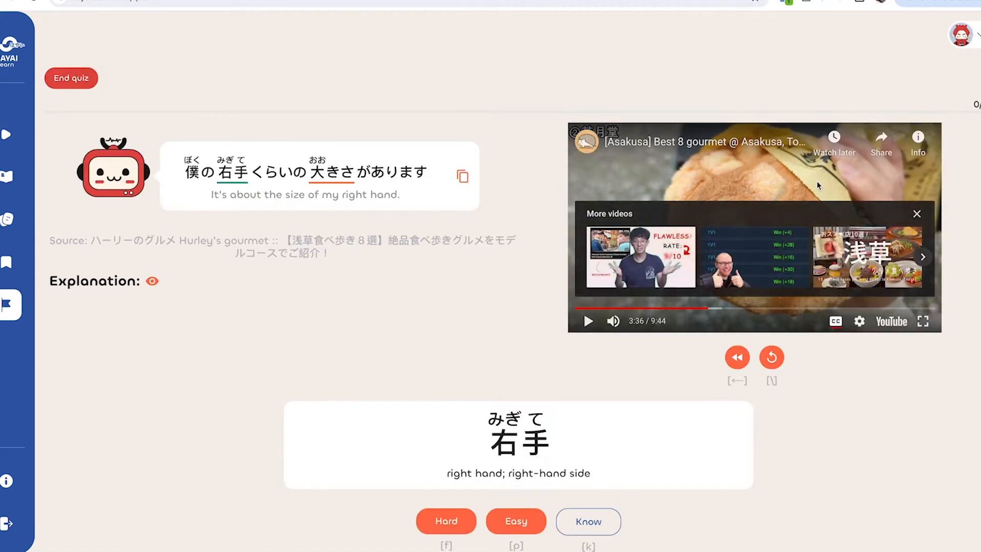
pyautogui.click(913, 215)
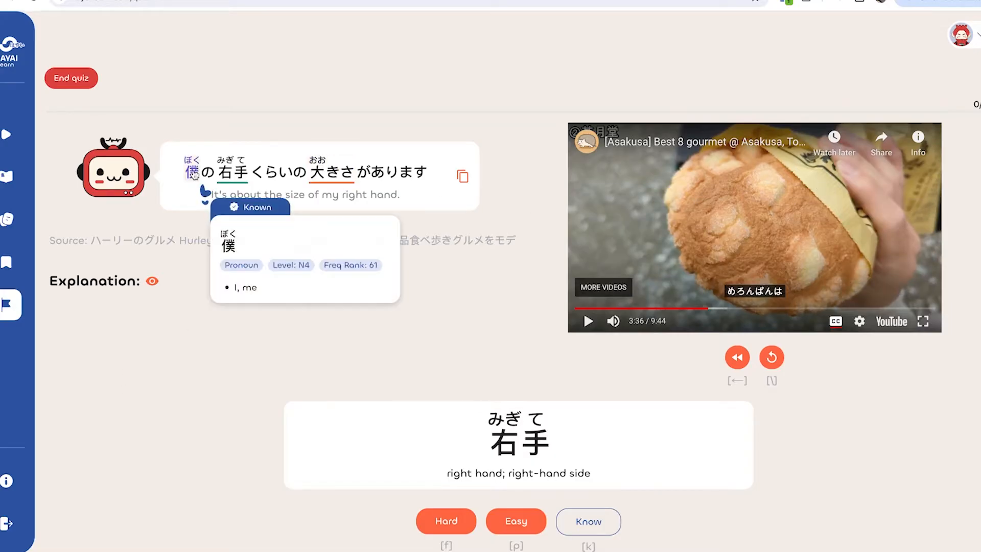
# - Look up the words 僕 and 右手 in the quiz sentence and copy the sentence
pyautogui.moveTo(258, 173)
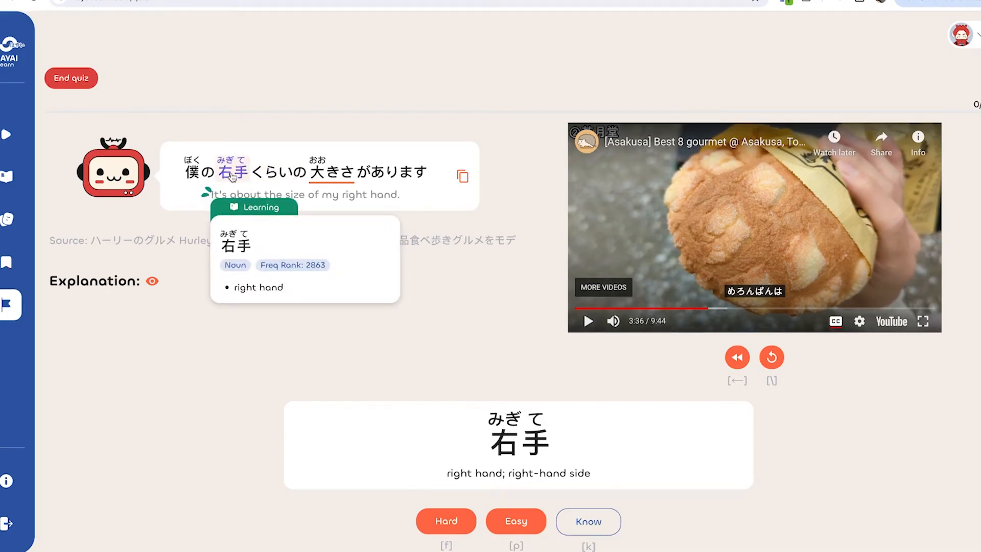
pyautogui.click(464, 177)
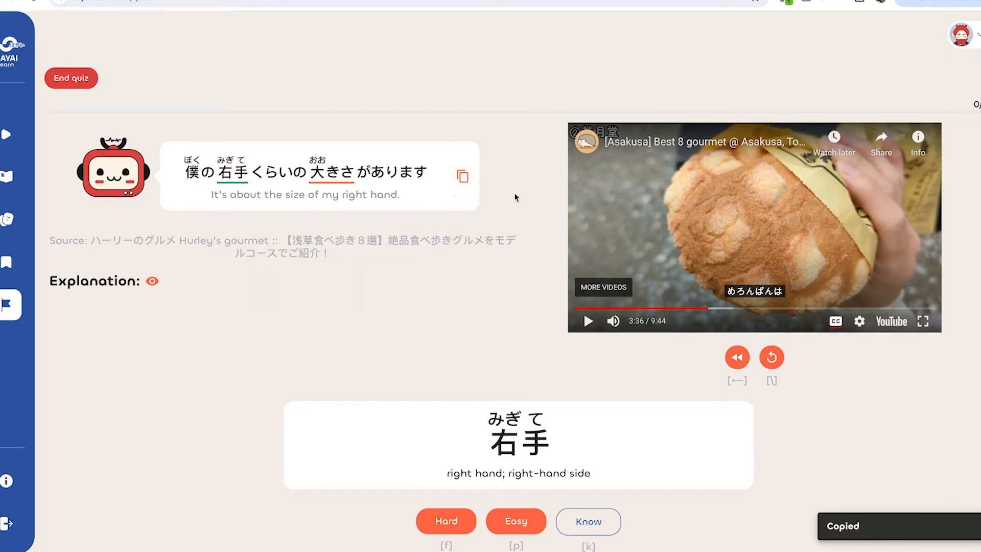
# - Read the explanation of the quiz sentence 僕の右手くらいの大きさがあります and replay its video clip
pyautogui.click(153, 280)
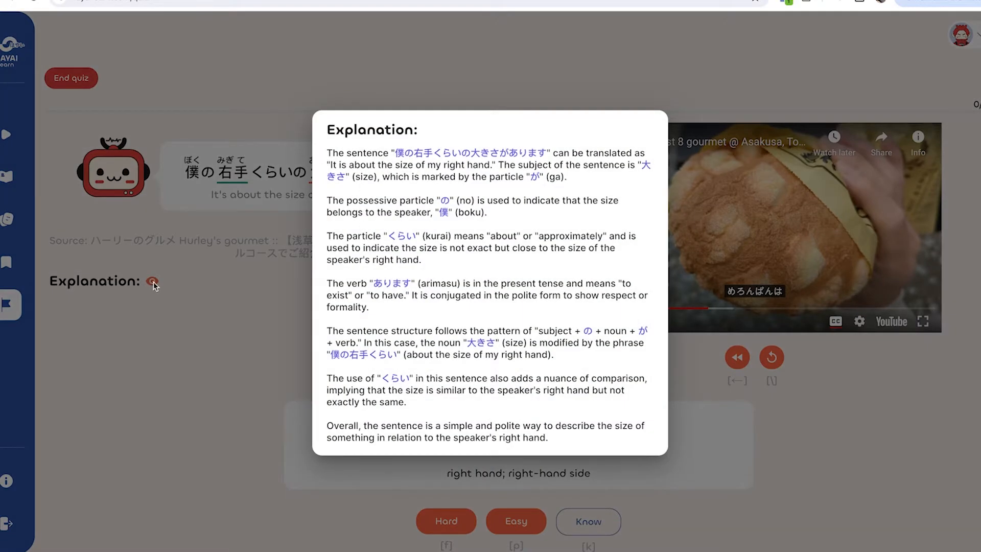
pyautogui.click(225, 293)
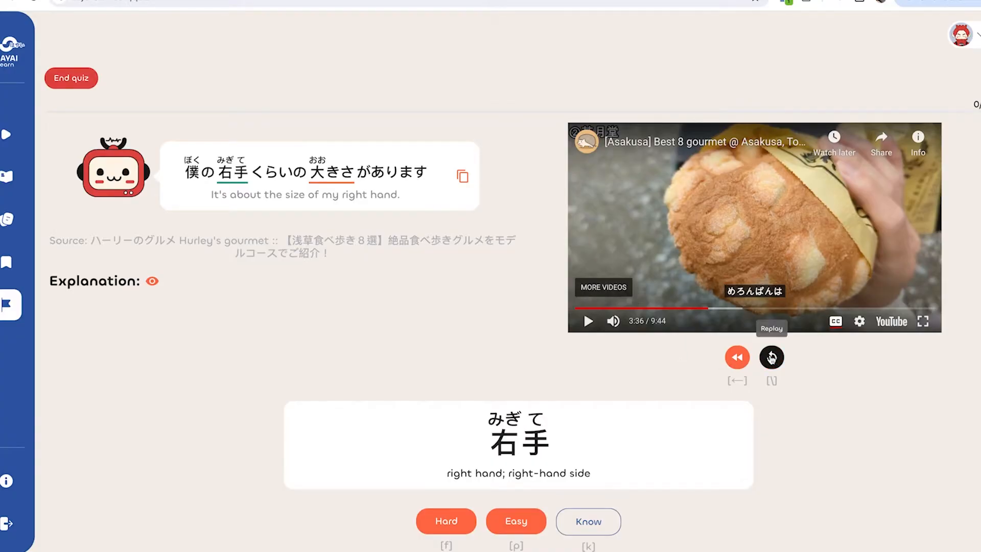
pyautogui.click(771, 358)
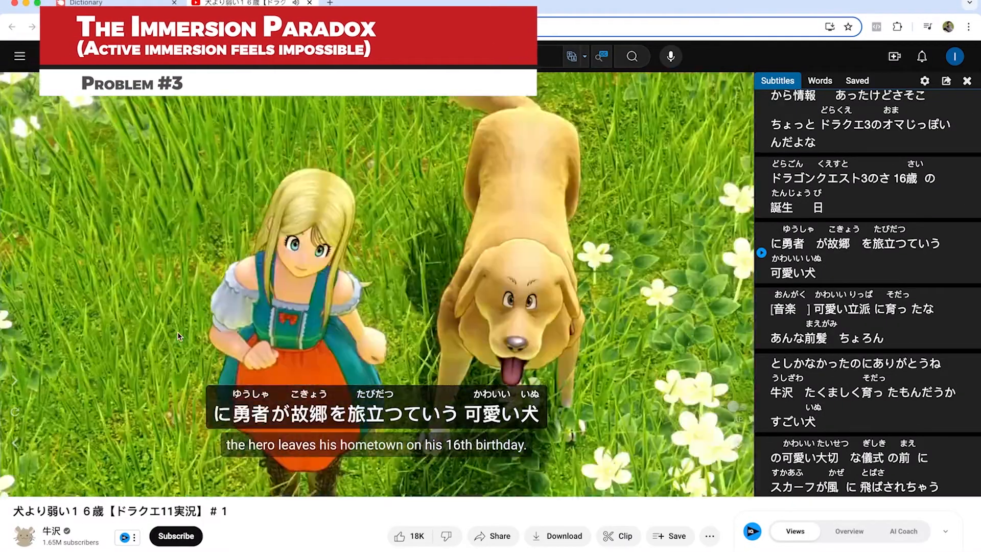
# - Switch to the Dragon Quest 11 video on YouTube and look up words in its Japanese subtitles, such as 勇者 and 故郷
pyautogui.moveTo(254, 414)
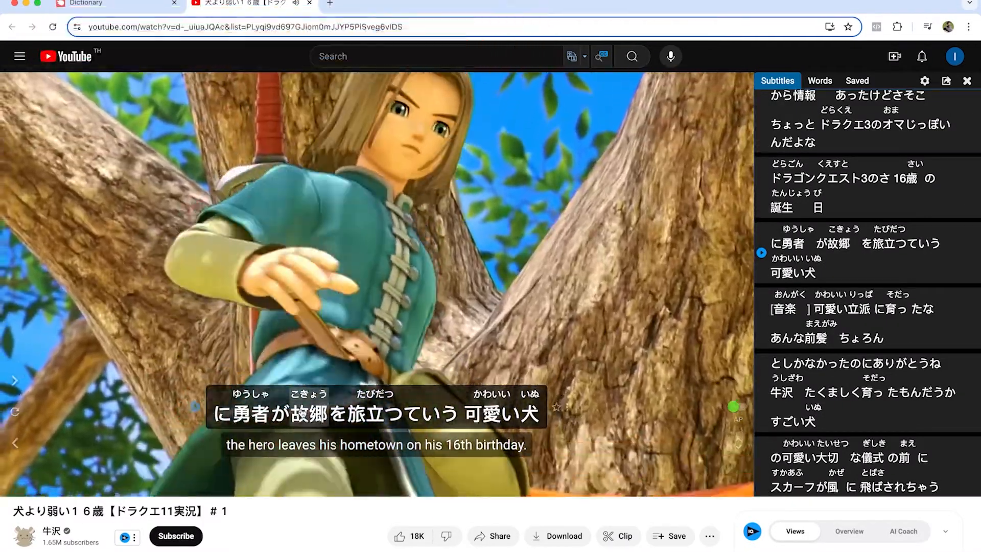
pyautogui.moveTo(318, 415)
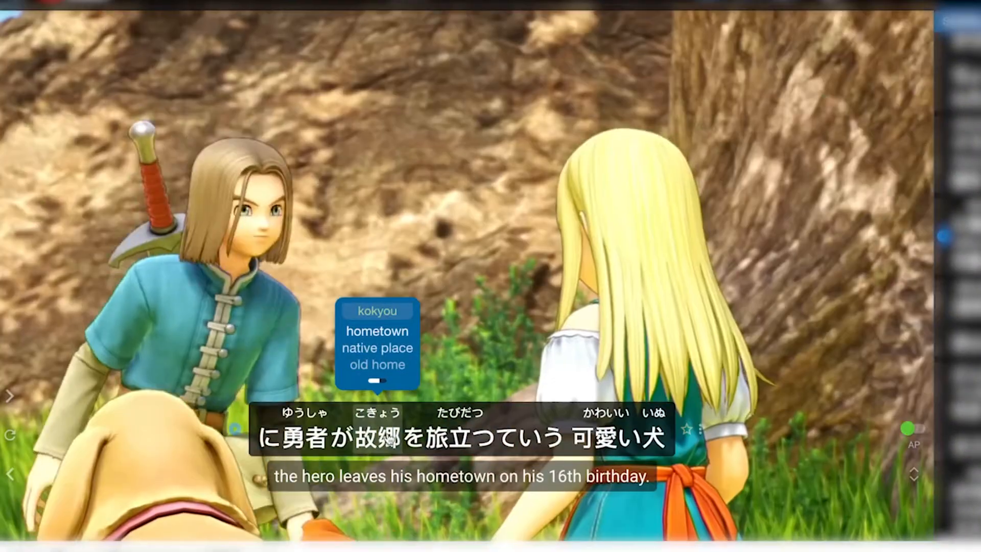
pyautogui.moveTo(449, 445)
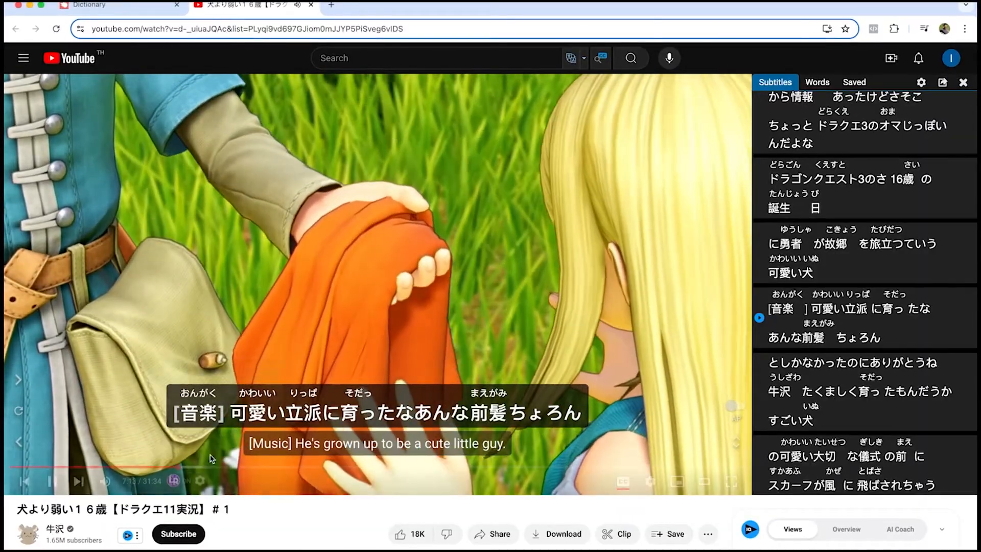
pyautogui.moveTo(304, 396)
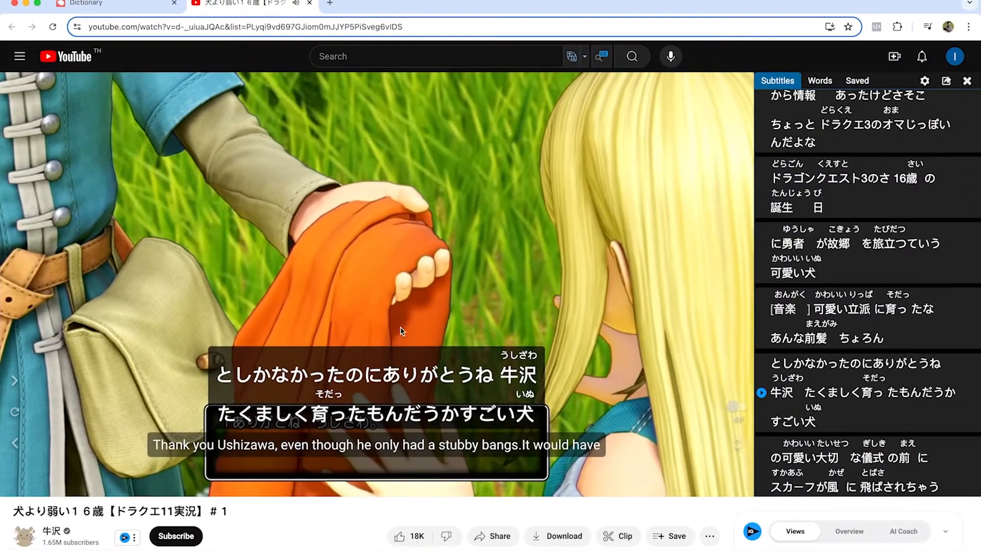
pyautogui.moveTo(412, 380)
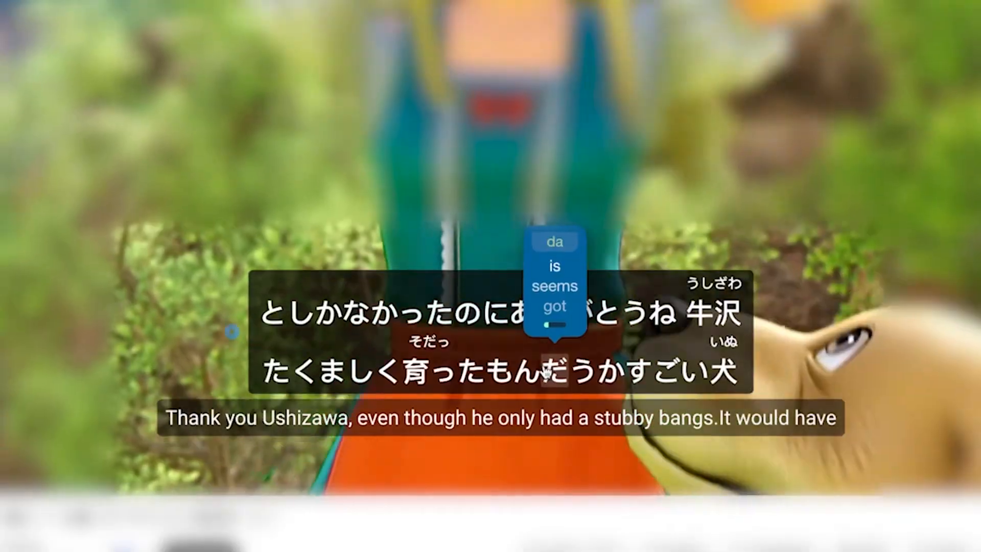
# - Look up the word 考え方 in the subtitle sentence 考え方も変わりました。
pyautogui.moveTo(354, 414)
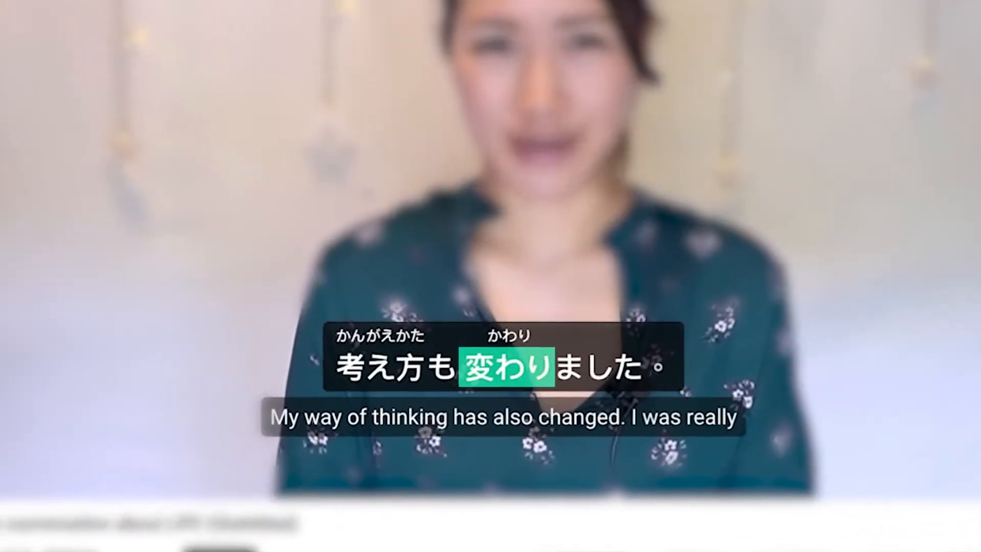
pyautogui.moveTo(382, 420)
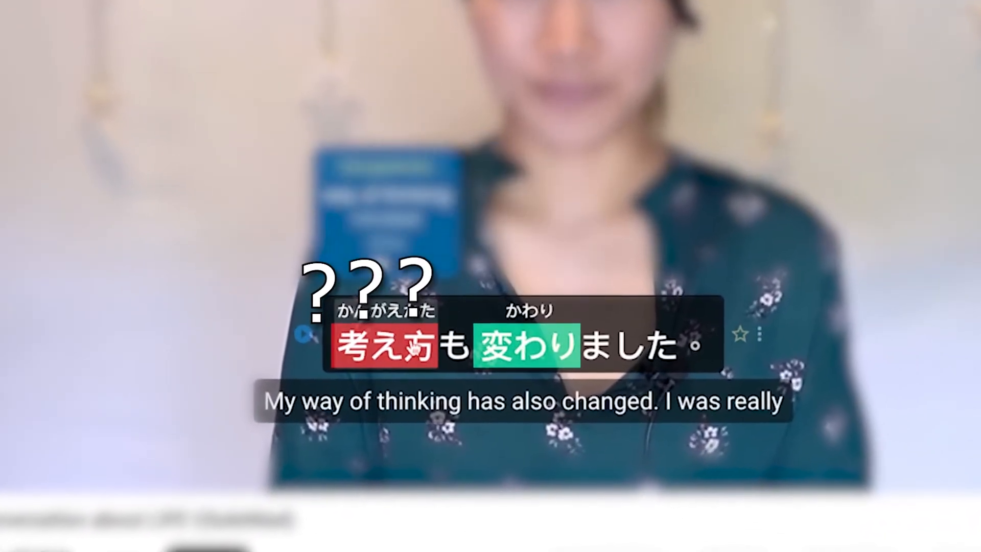
pyautogui.moveTo(458, 350)
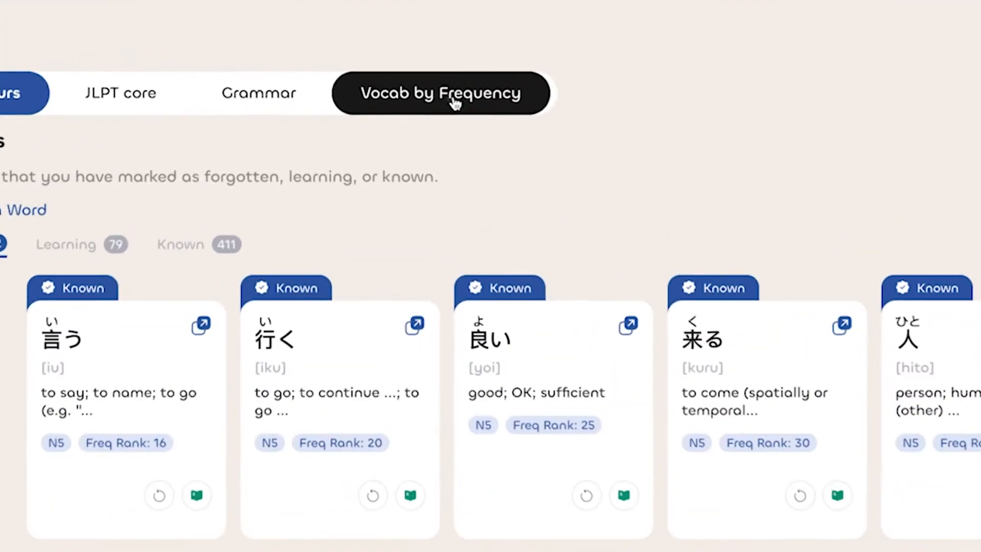
# - Switch to HayaiLearn, show the vocabulary by frequency, and highlight the frequency rank on the card for の
pyautogui.click(404, 83)
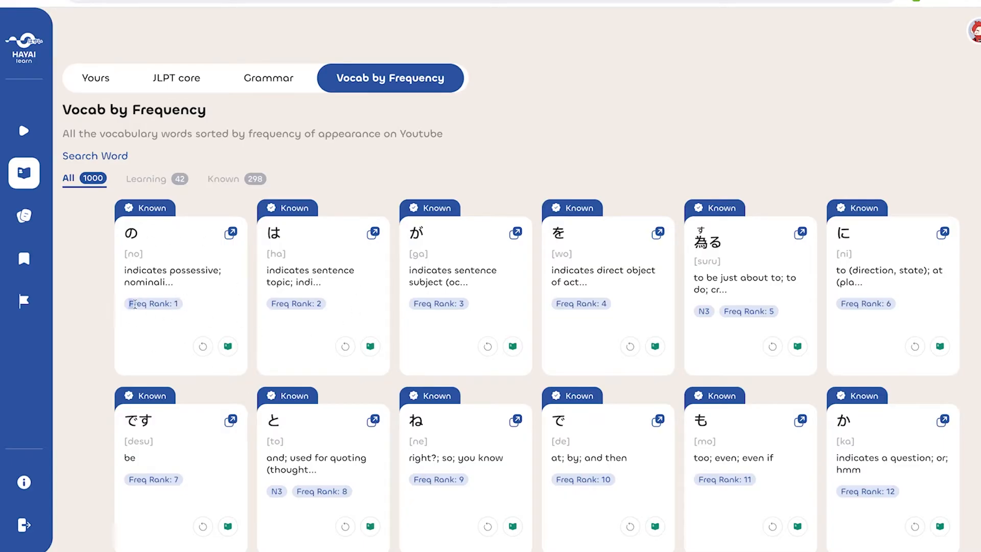
pyautogui.moveTo(129, 305); pyautogui.dragTo(184, 306)
pyautogui.click(196, 307)
pyautogui.click(196, 295)
# - Browse the frequency-sorted vocabulary cards, examining their meanings, frequency ranks and known status
pyautogui.scroll(-1, 109, 294)
pyautogui.scroll(1, 110, 295)
pyautogui.scroll(-1, 262, 345)
pyautogui.scroll(-3, 254, 240)
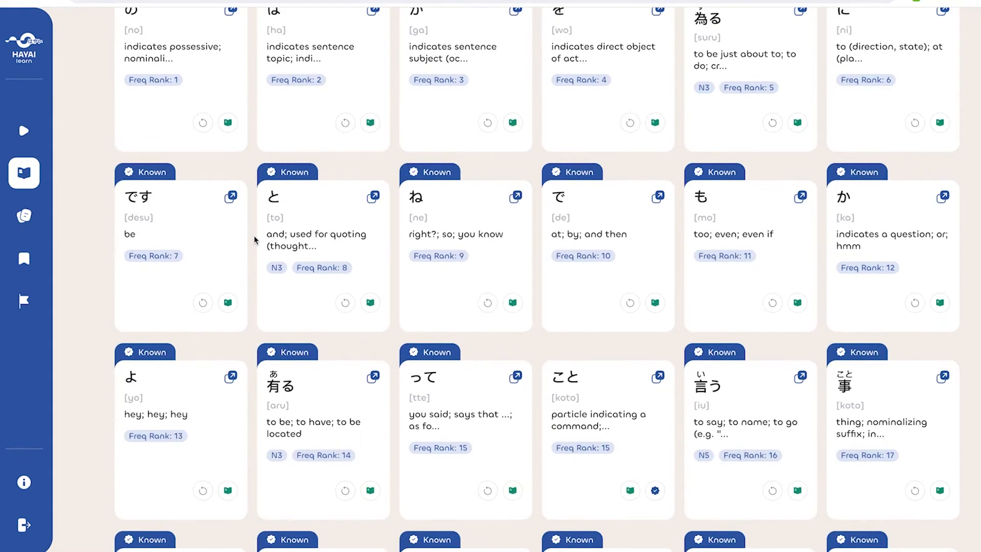
pyautogui.scroll(2, 751, 112)
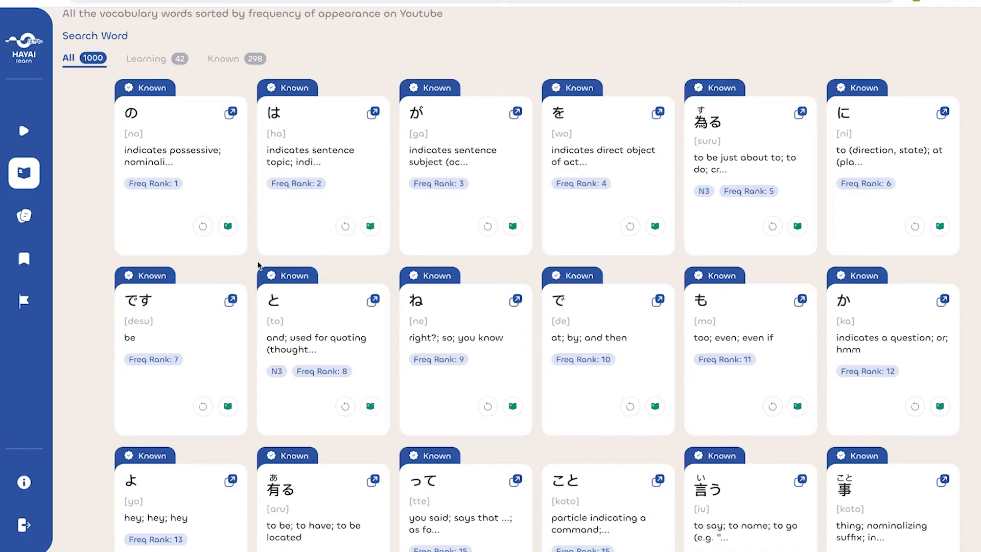
pyautogui.scroll(-8, 258, 265)
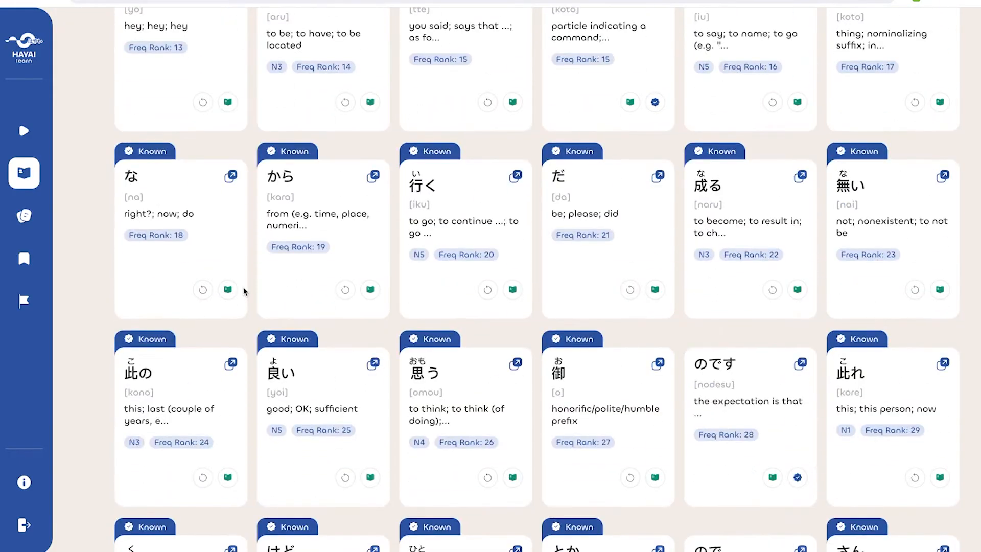
pyautogui.scroll(-7, 245, 285)
pyautogui.scroll(15, 976, 286)
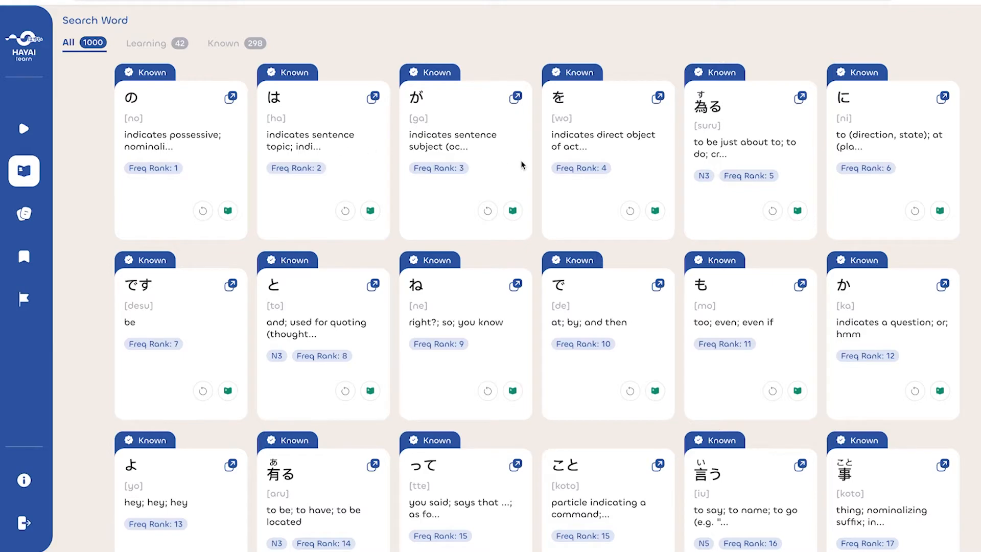
pyautogui.scroll(-1, 521, 165)
pyautogui.scroll(1, 521, 165)
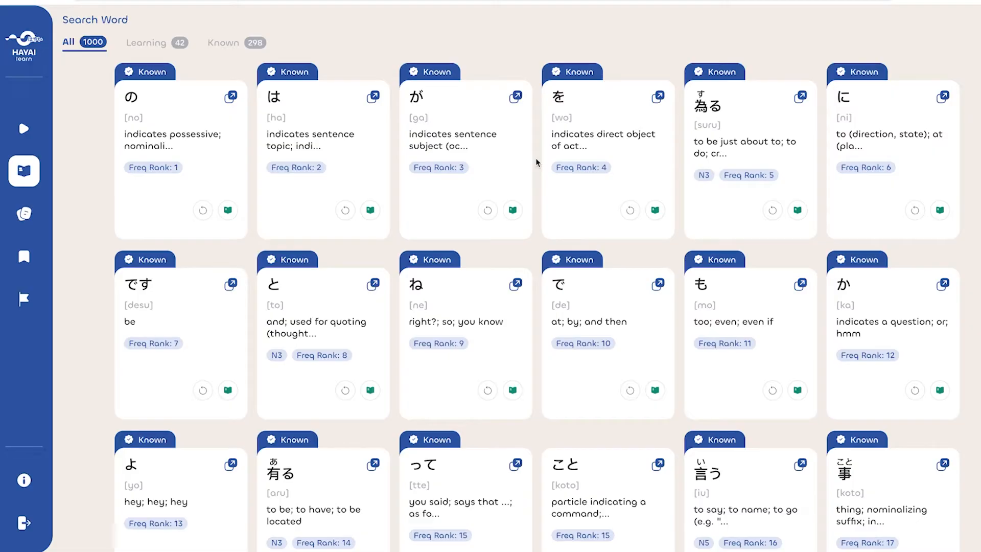
# - Open the word page for 変わる and review its meanings and mined sentences
pyautogui.scroll(-1, 535, 162)
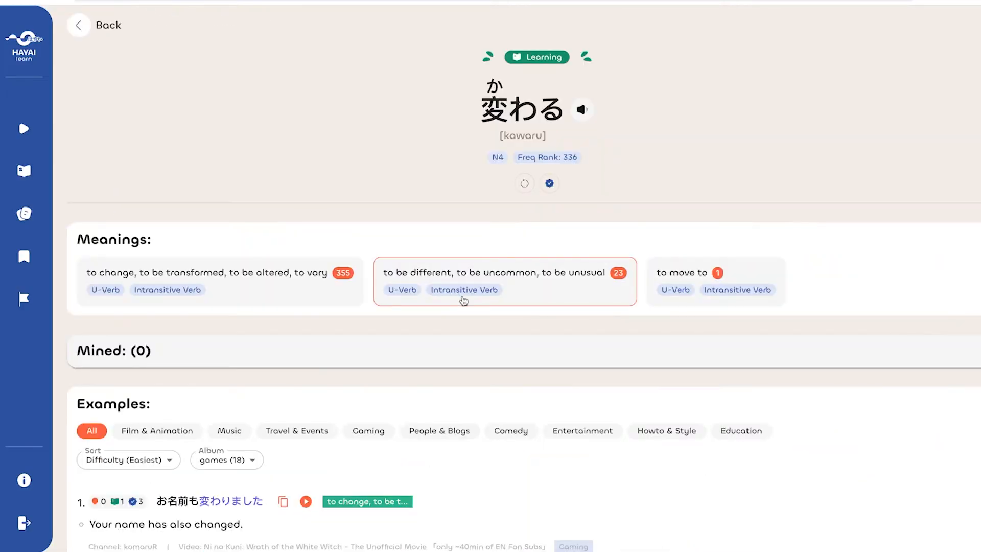
pyautogui.scroll(-2, 462, 301)
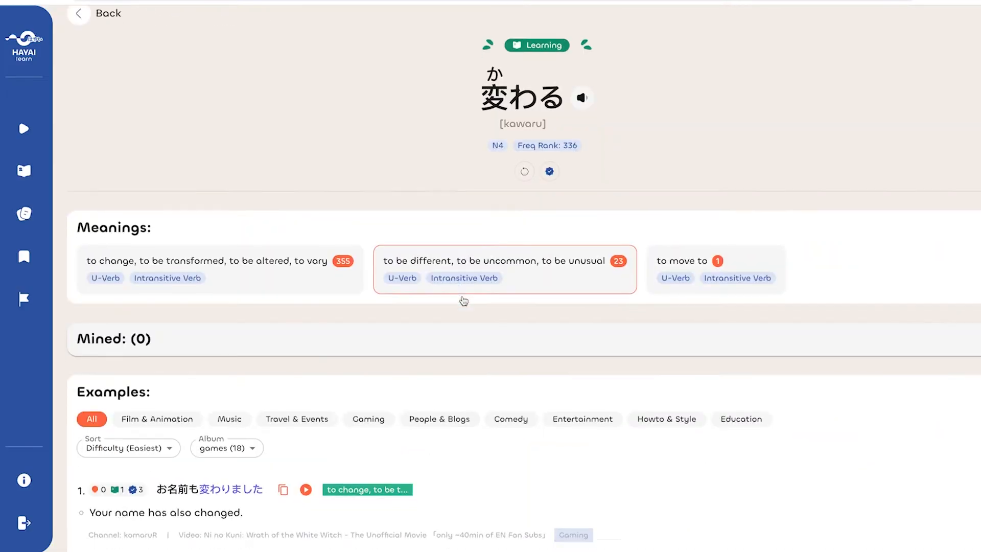
pyautogui.scroll(4, 464, 301)
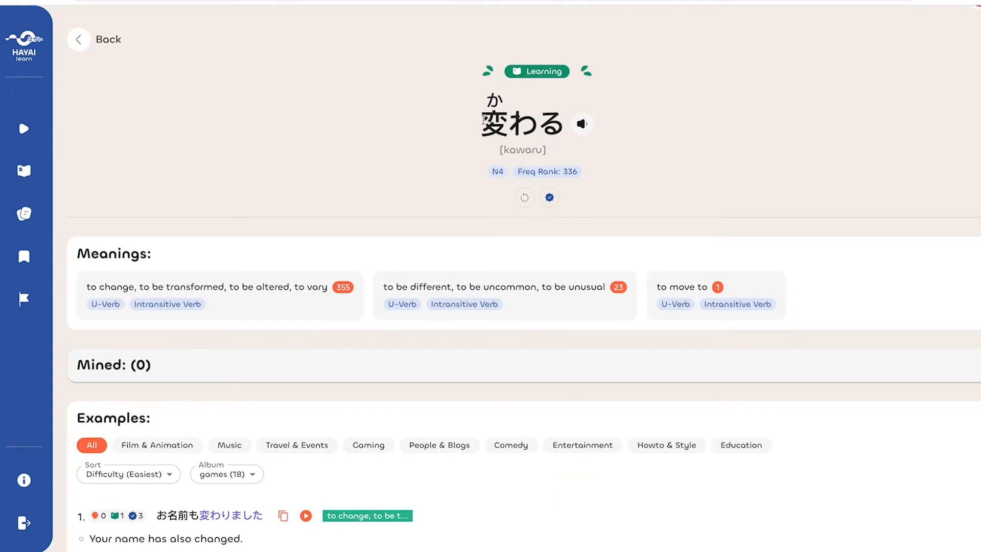
pyautogui.scroll(-6, 527, 114)
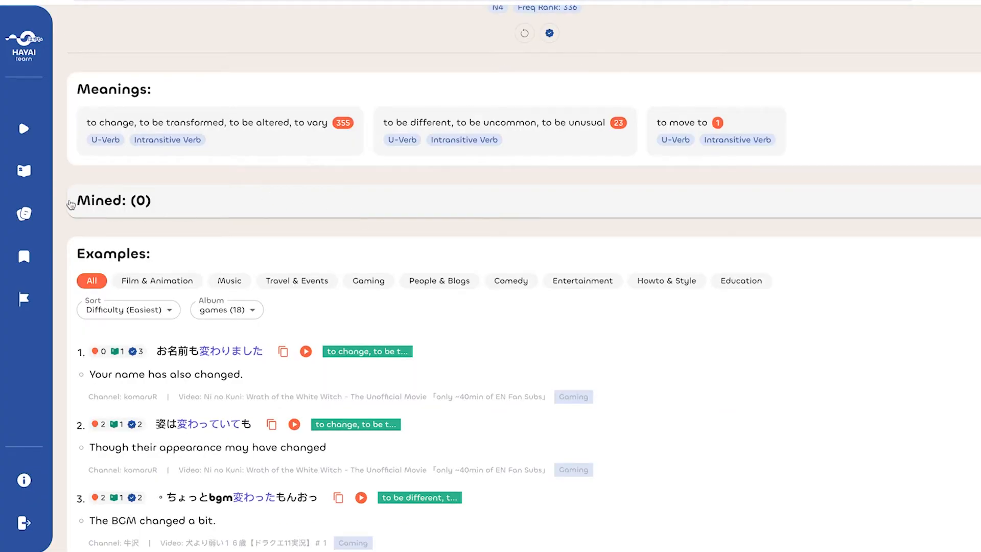
pyautogui.click(208, 206)
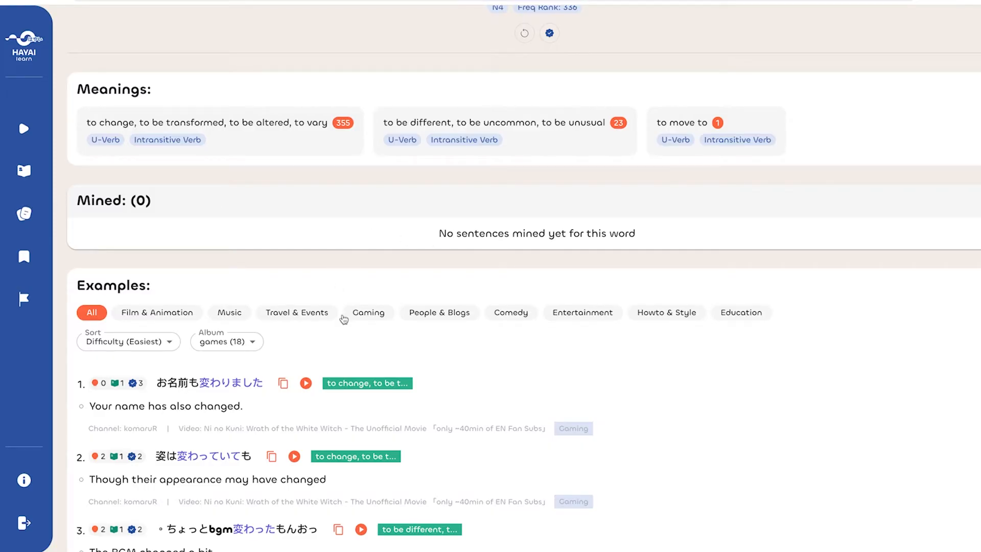
# - Set the album filter of the example sentences for 変わる to None and look over the list
pyautogui.scroll(-3, 334, 340)
pyautogui.scroll(2, 307, 317)
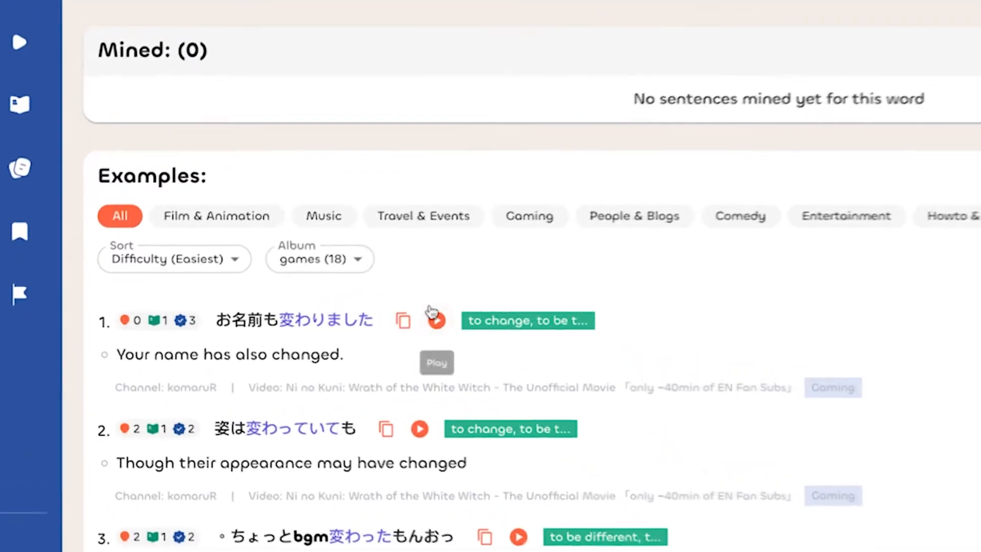
pyautogui.click(323, 251)
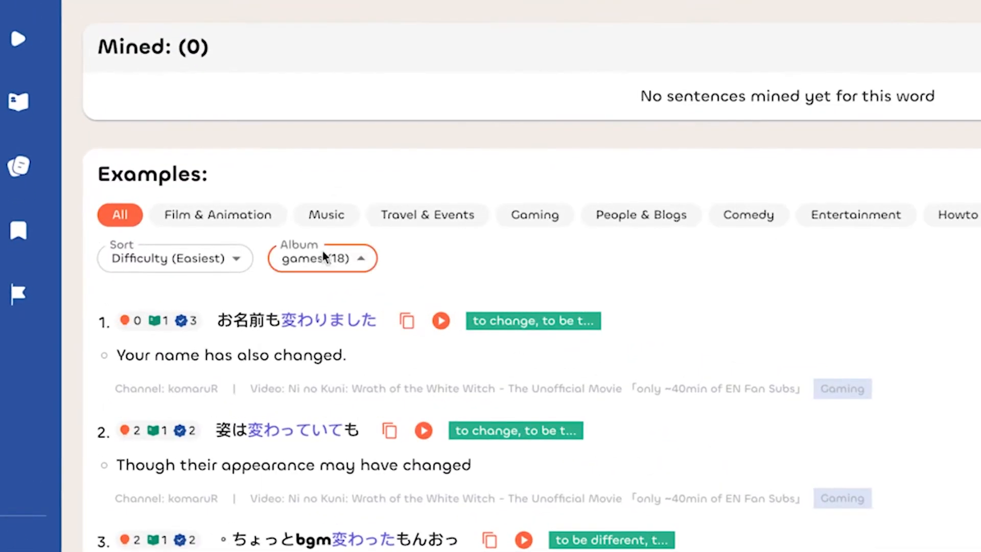
pyautogui.click(313, 289)
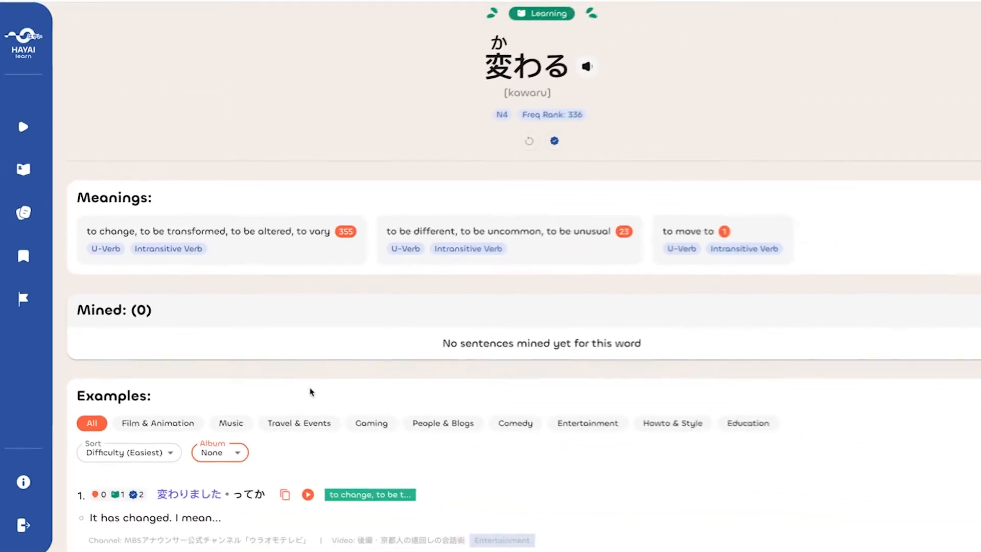
pyautogui.scroll(-5, 340, 378)
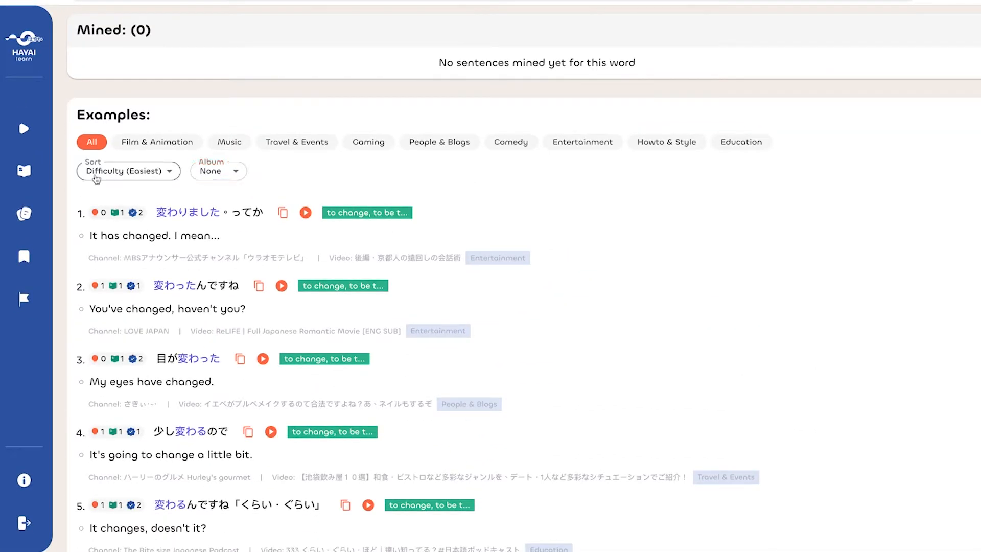
pyautogui.scroll(-2, 299, 276)
pyautogui.scroll(1, 299, 275)
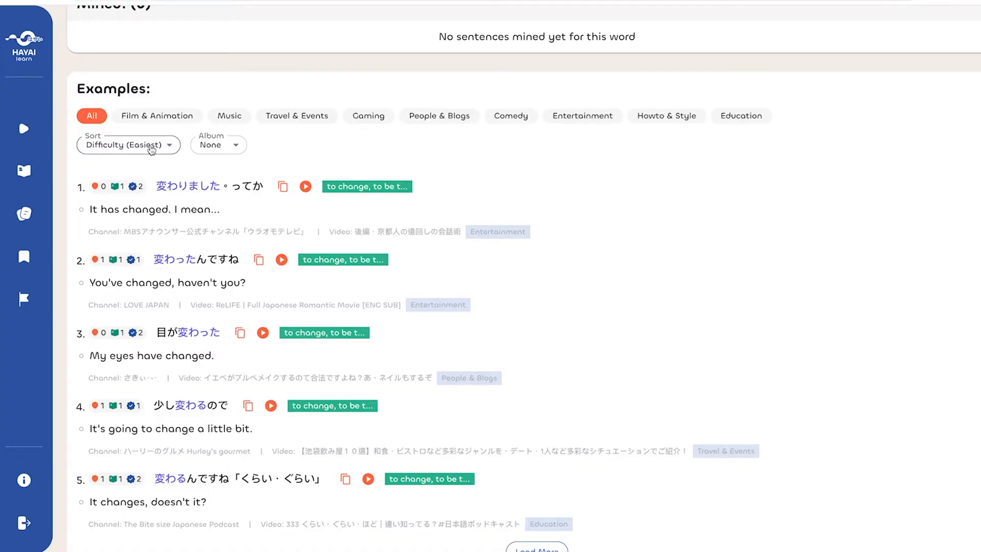
# - Filter the example sentences by Film & Animation, Music and Travel & Events in turn, and return to All categories
pyautogui.click(151, 147)
pyautogui.click(157, 115)
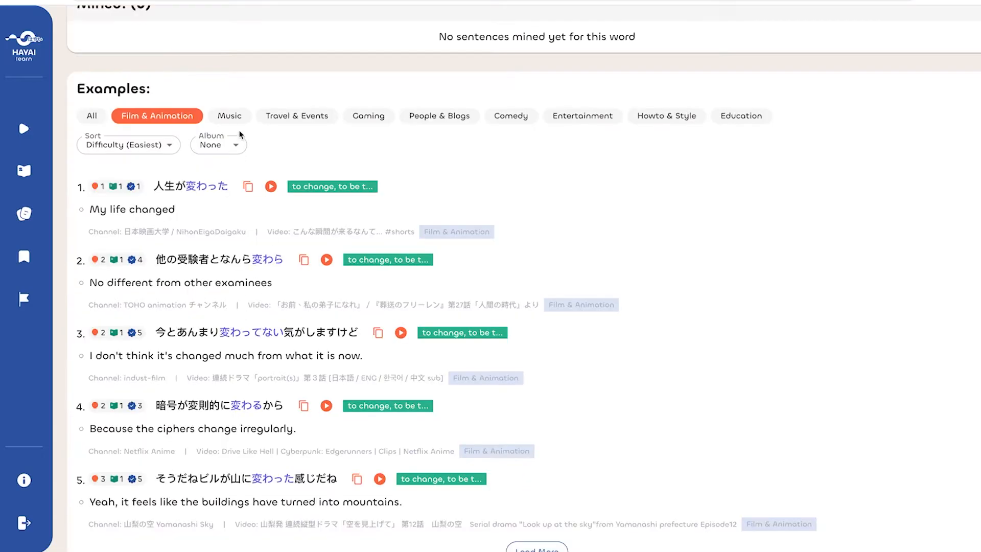
pyautogui.click(229, 115)
pyautogui.click(296, 116)
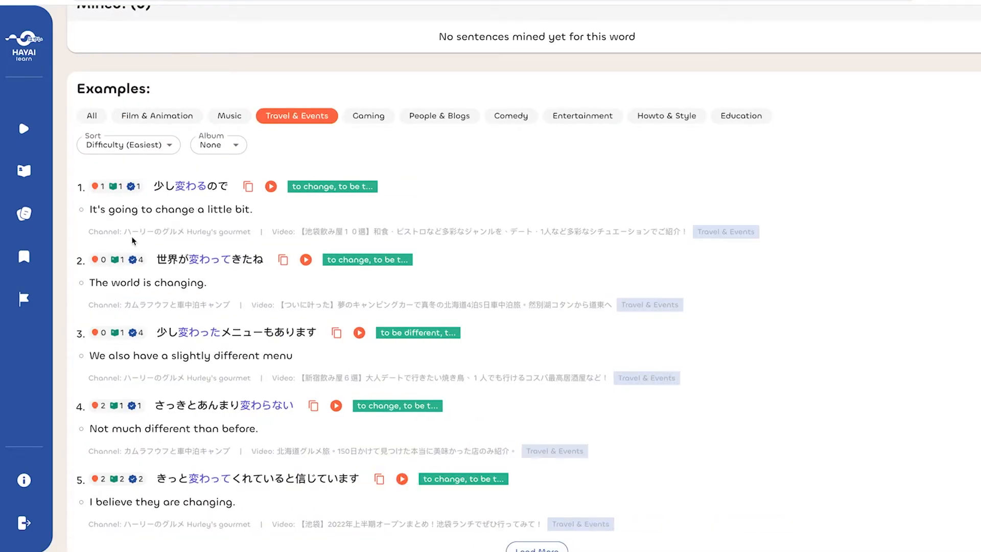
pyautogui.click(101, 115)
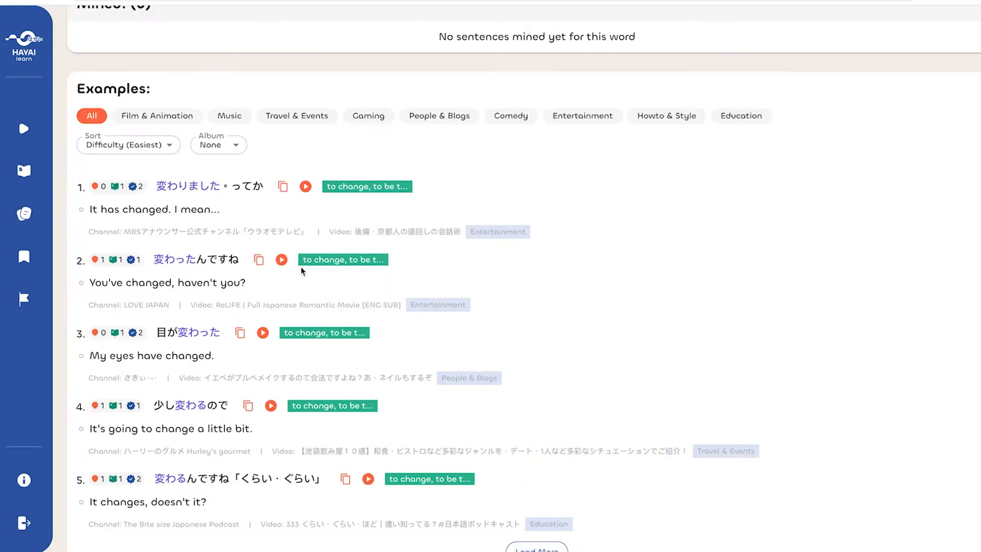
# - Check the album filter options for the examples, and view the tv show and games albums on the Albums page
pyautogui.scroll(-1, 302, 271)
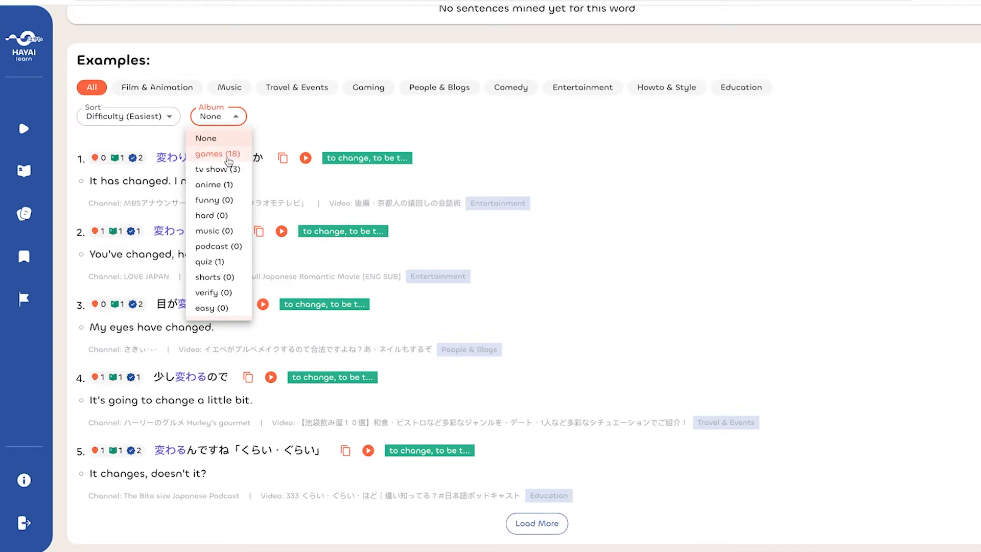
pyautogui.click(299, 118)
pyautogui.moveTo(29, 257)
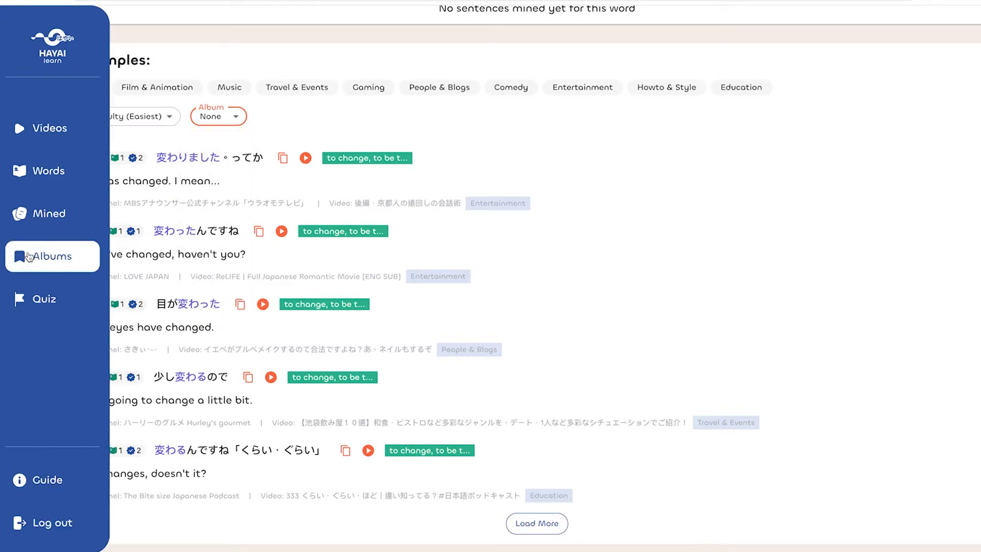
pyautogui.click(29, 257)
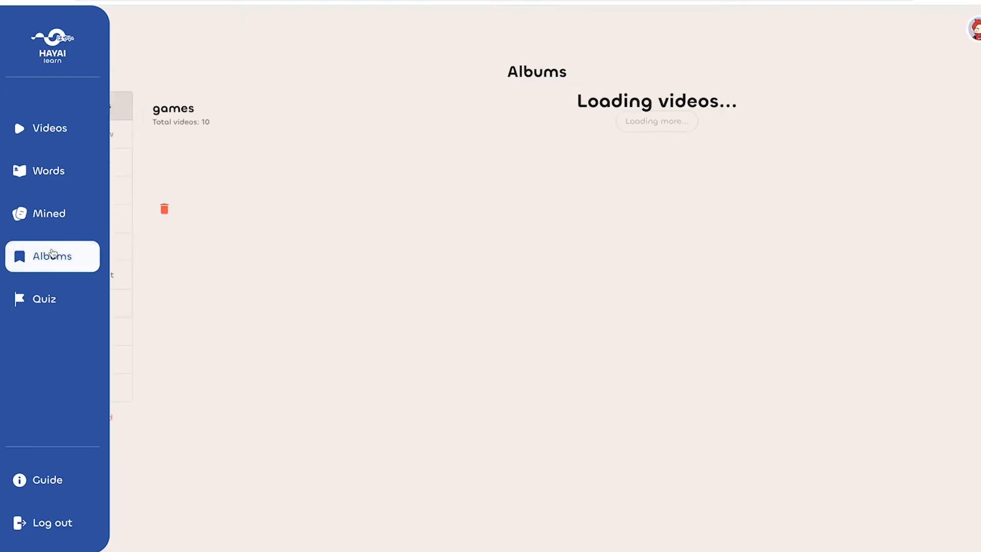
pyautogui.click(101, 134)
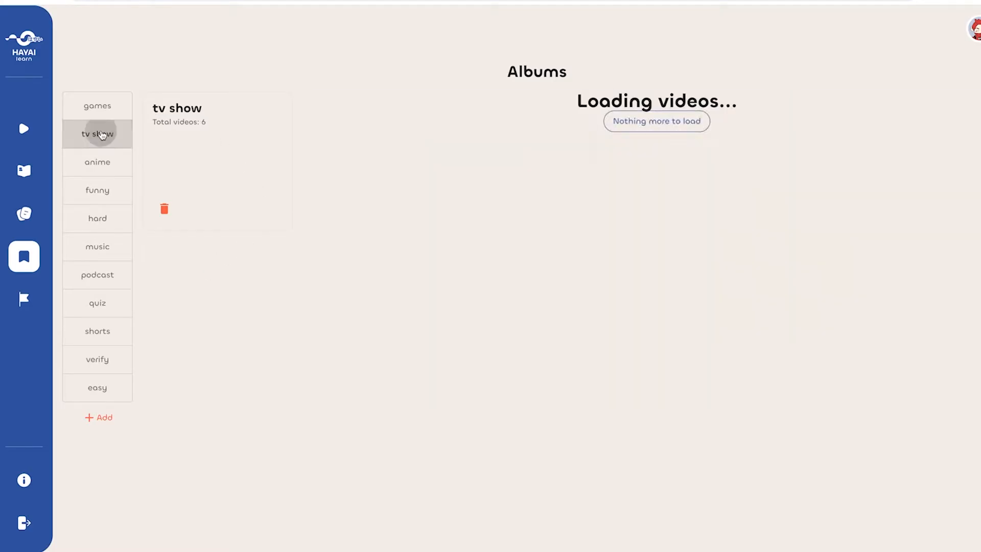
pyautogui.click(105, 111)
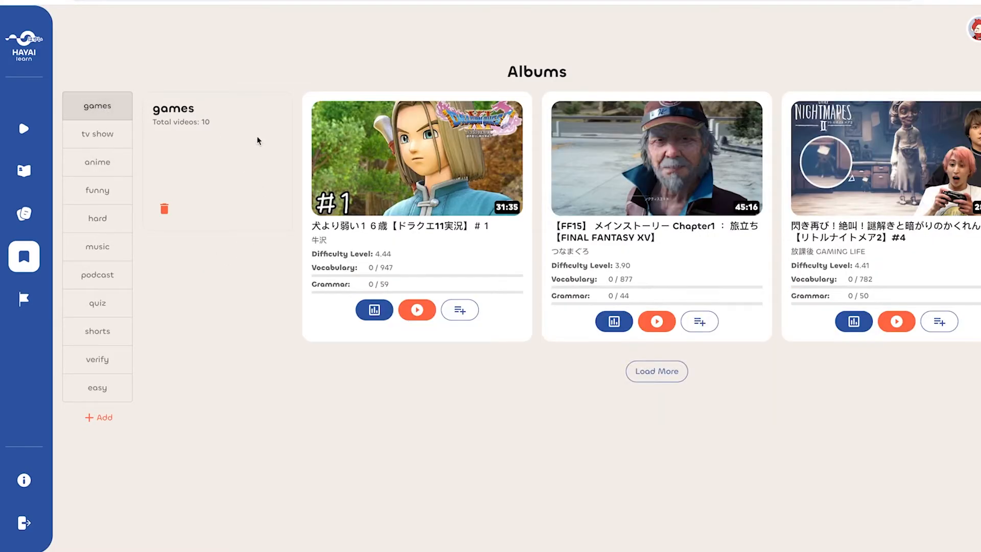
# - Load the remaining videos in the games album and browse their difficulty levels, vocabulary and grammar progress
pyautogui.click(651, 371)
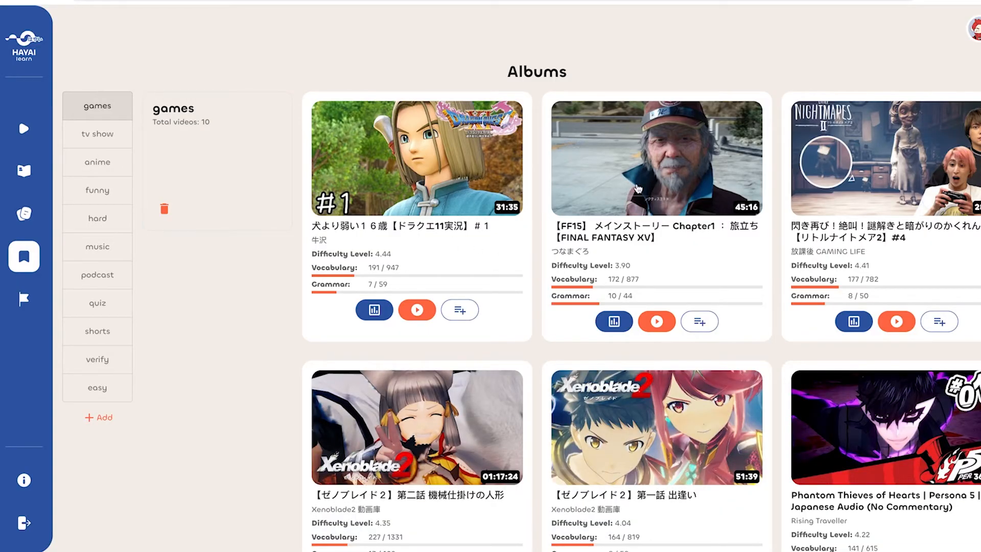
pyautogui.scroll(-10, 638, 189)
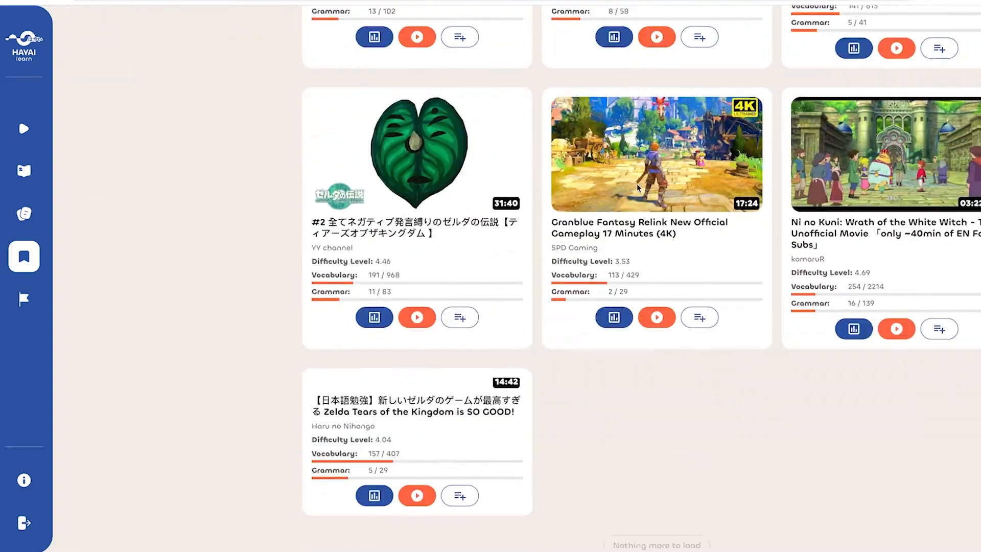
pyautogui.scroll(-1, 638, 188)
pyautogui.scroll(10, 567, 368)
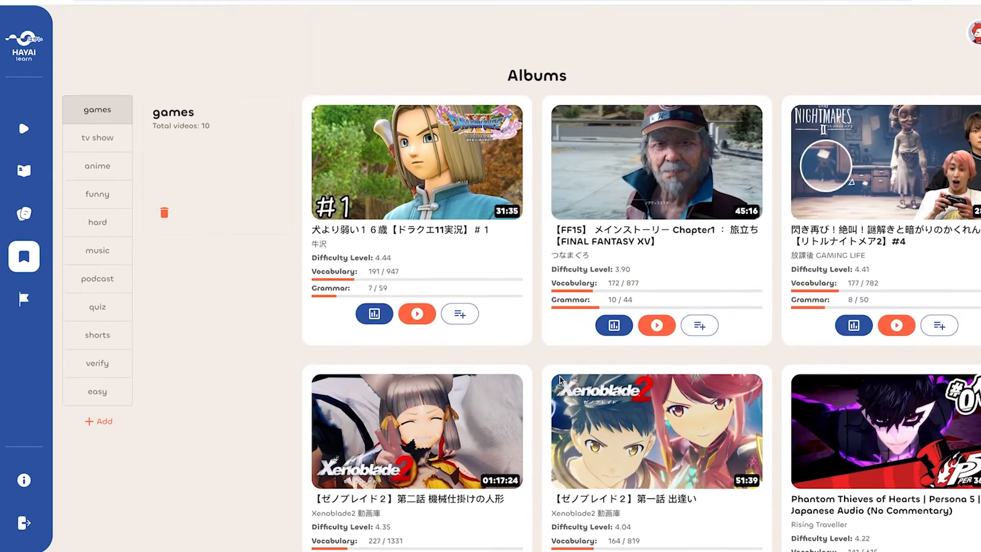
pyautogui.scroll(-10, 560, 379)
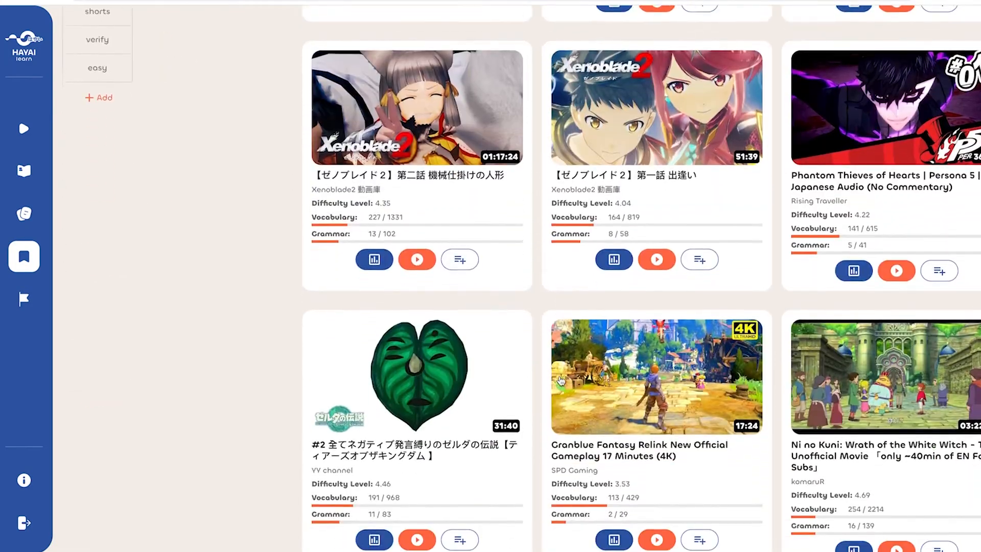
pyautogui.scroll(-2, 559, 375)
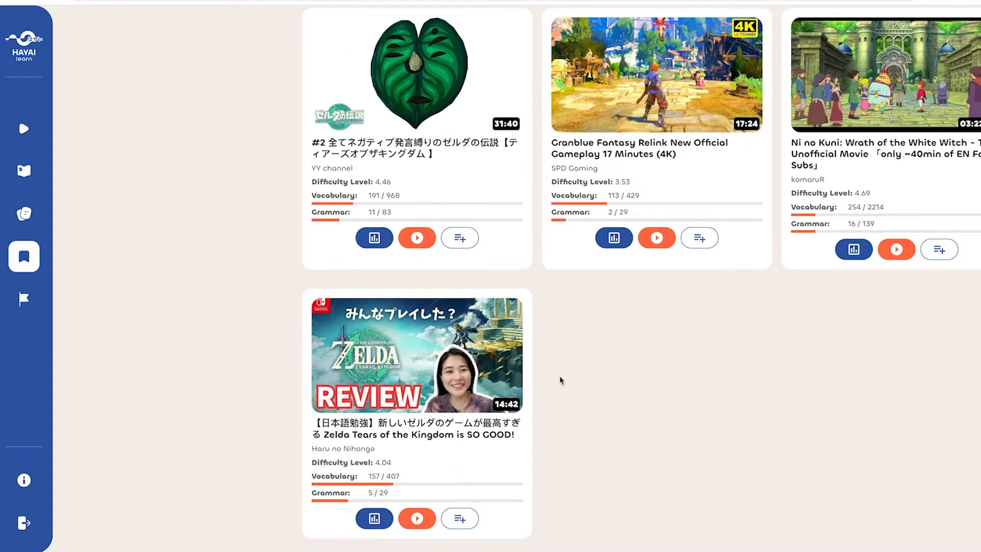
pyautogui.scroll(12, 538, 290)
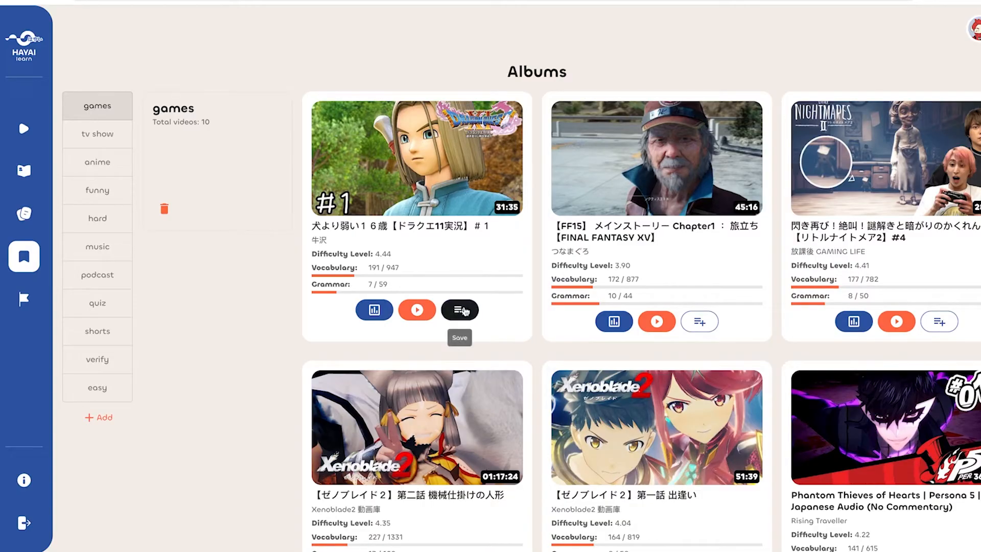
# - In the video library, view the album choices for saving "I'm Monkey D Luffy" and dismiss them without saving
pyautogui.click(31, 129)
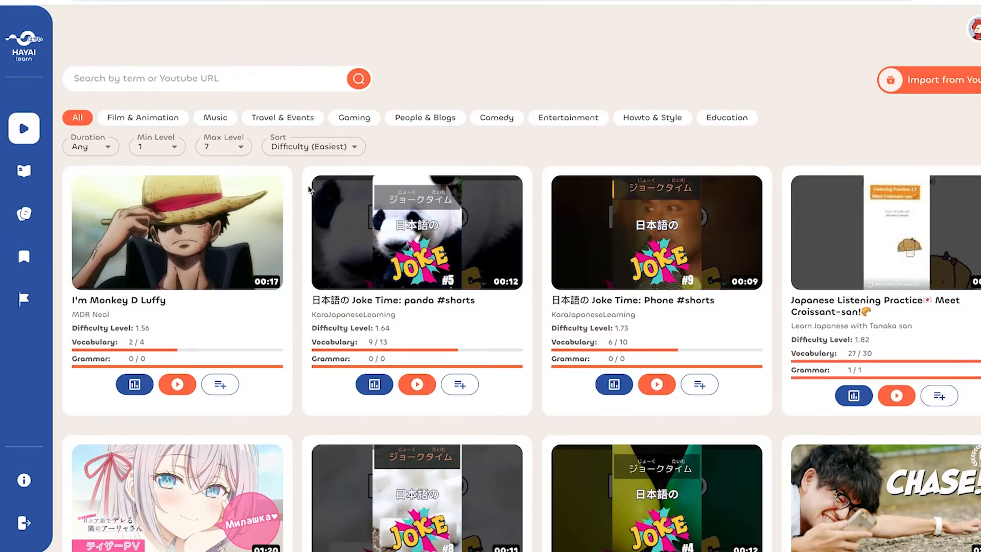
pyautogui.scroll(-1, 280, 288)
pyautogui.click(218, 315)
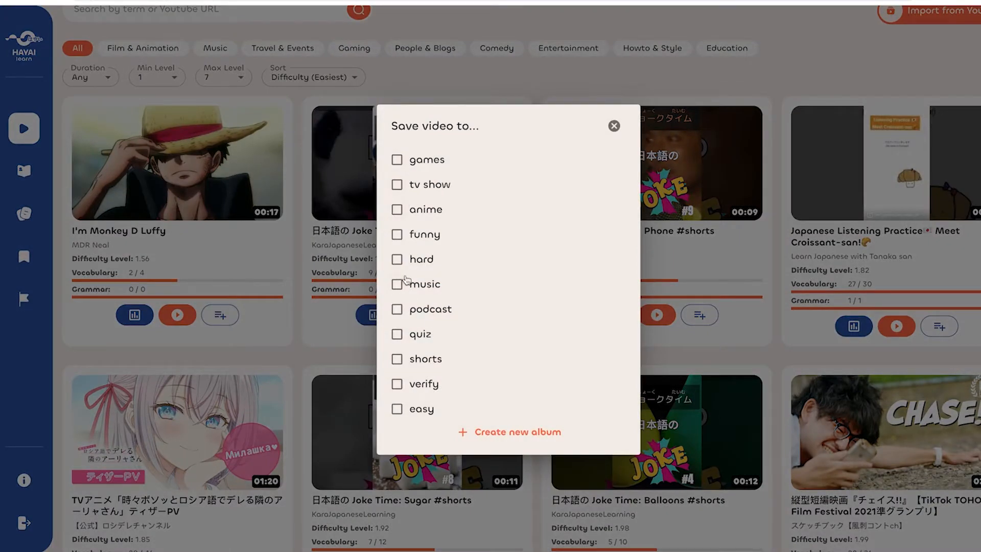
pyautogui.click(614, 125)
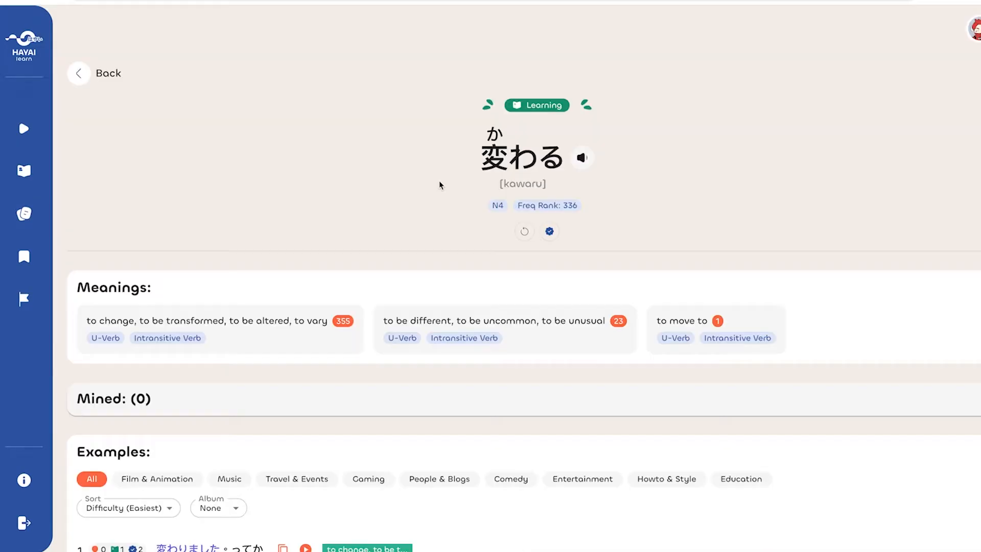
# - Return to the word page for 変わる and filter its example sentences to the games album
pyautogui.scroll(-5, 454, 258)
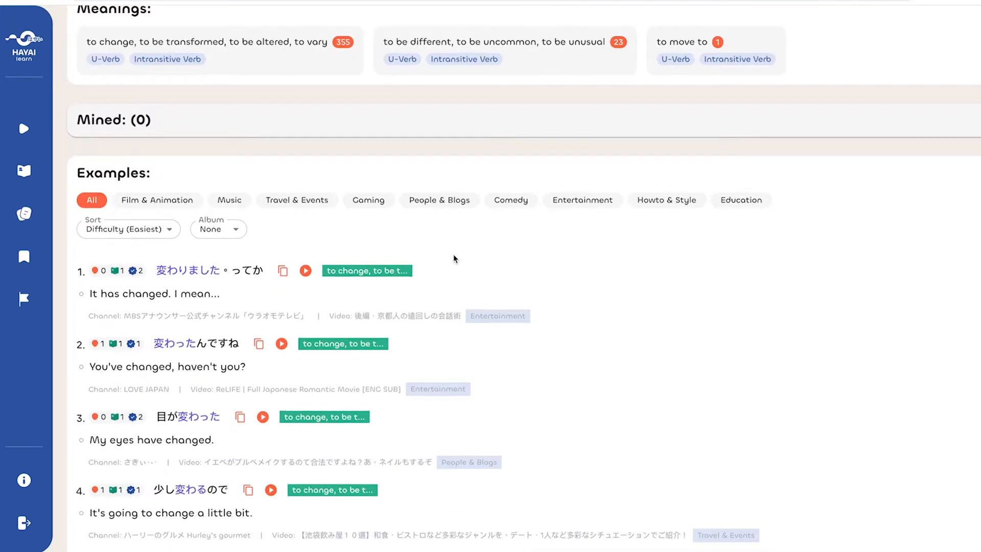
pyautogui.click(218, 229)
pyautogui.click(217, 266)
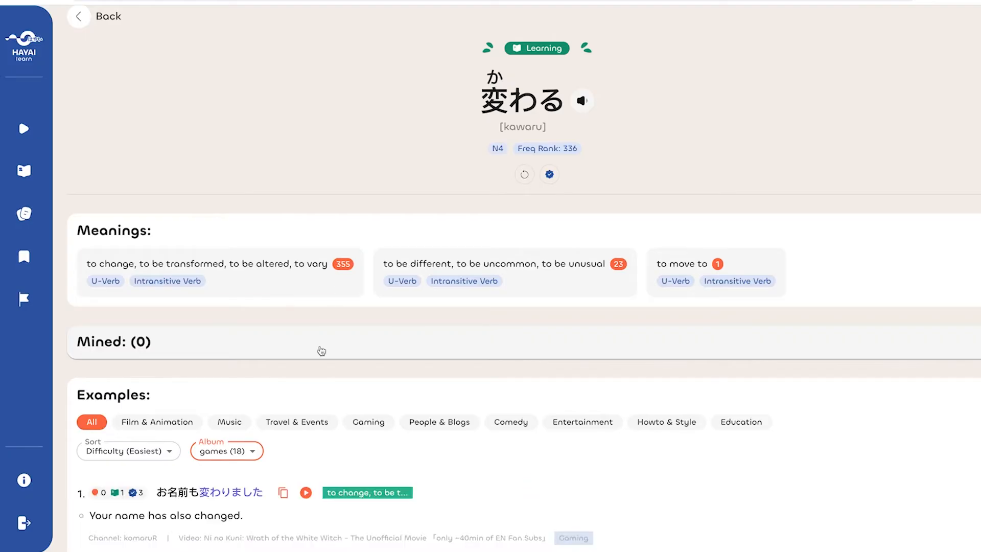
pyautogui.scroll(-4, 322, 350)
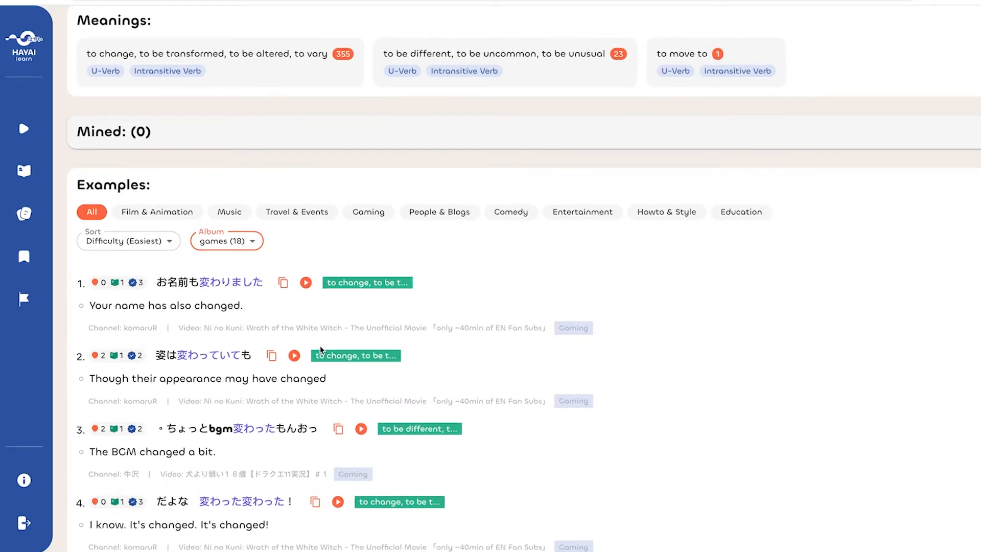
pyautogui.scroll(-2, 321, 351)
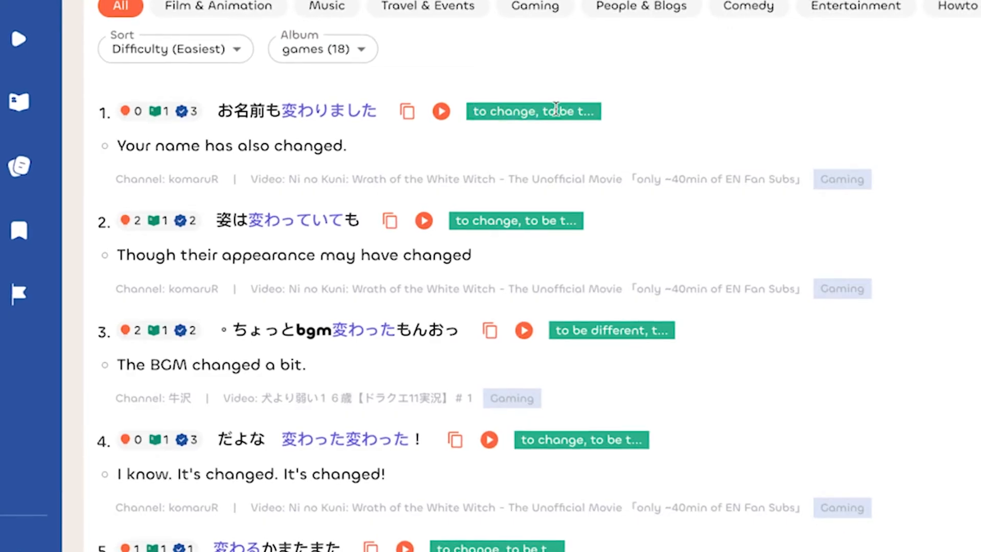
# - Read through the games album examples for 変わる and load more of them
pyautogui.scroll(3, 556, 110)
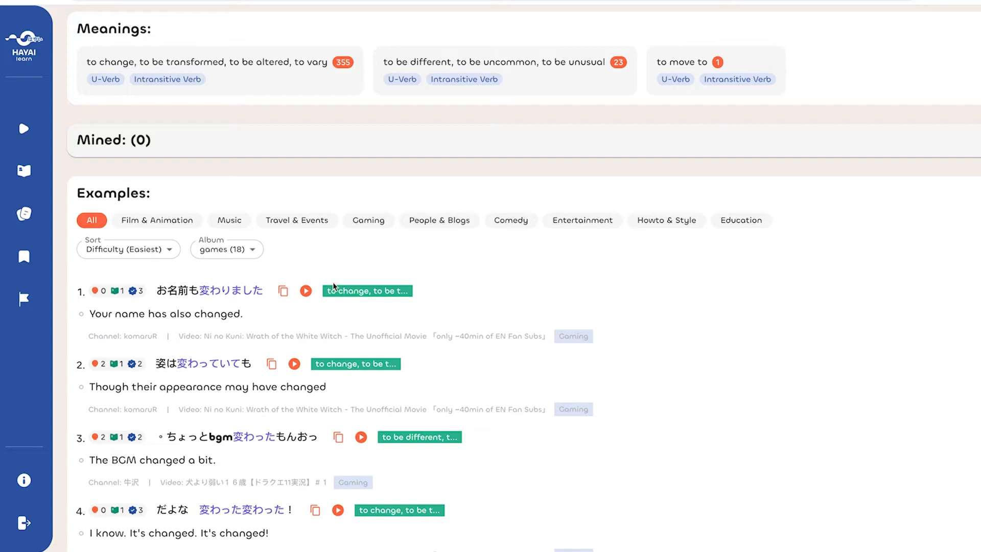
pyautogui.scroll(-3, 415, 287)
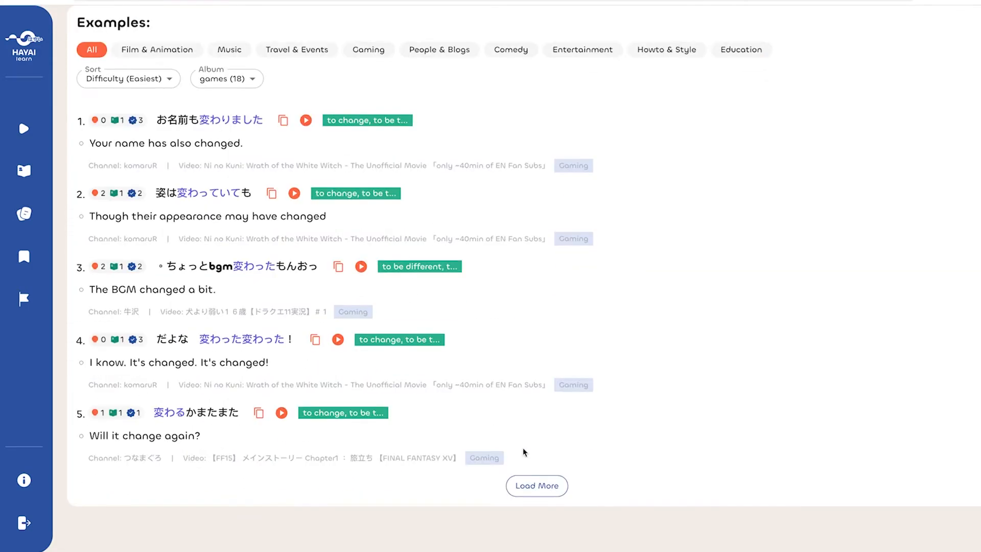
pyautogui.click(526, 490)
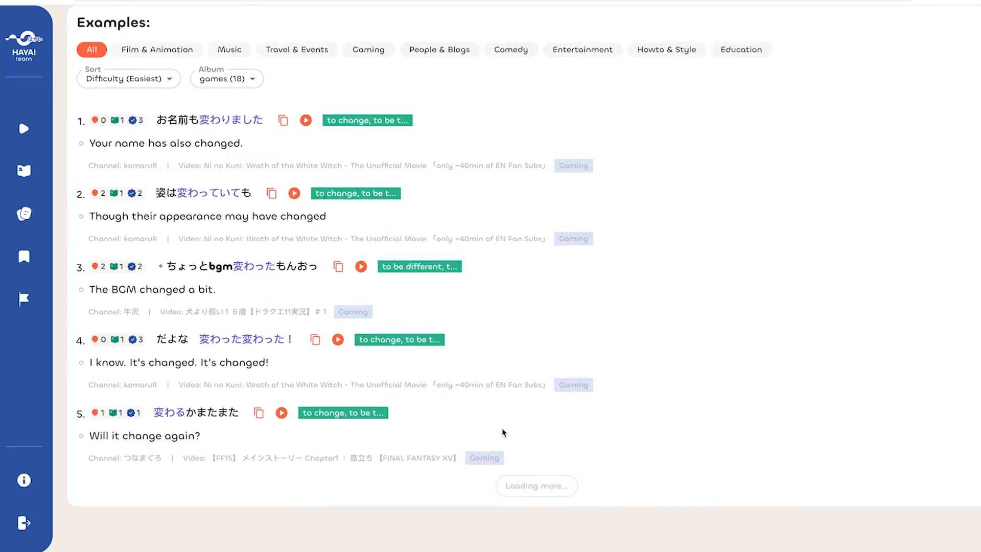
# - Compare the meaning tags on the games album examples with the meanings listed for 変わる
pyautogui.scroll(-6, 486, 404)
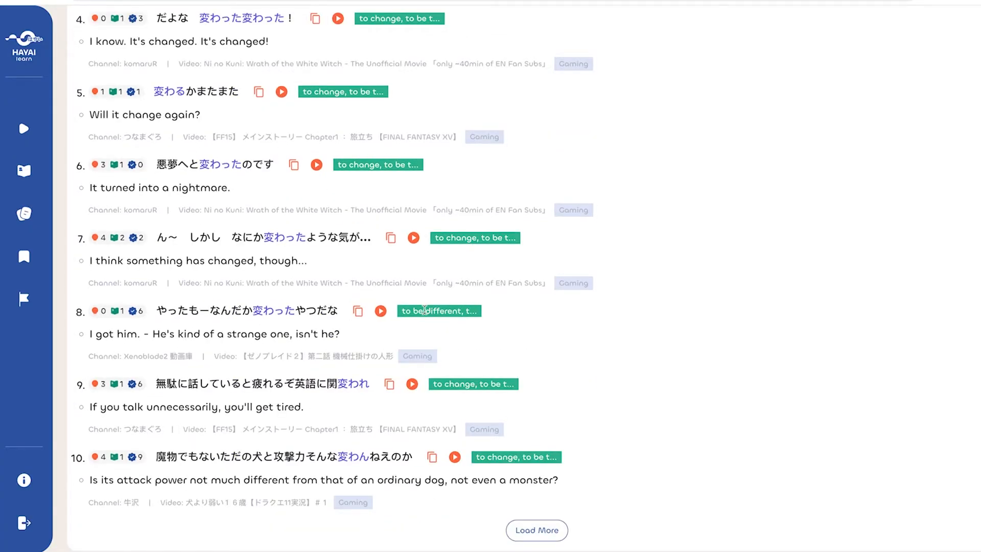
pyautogui.tripleClick(423, 310)
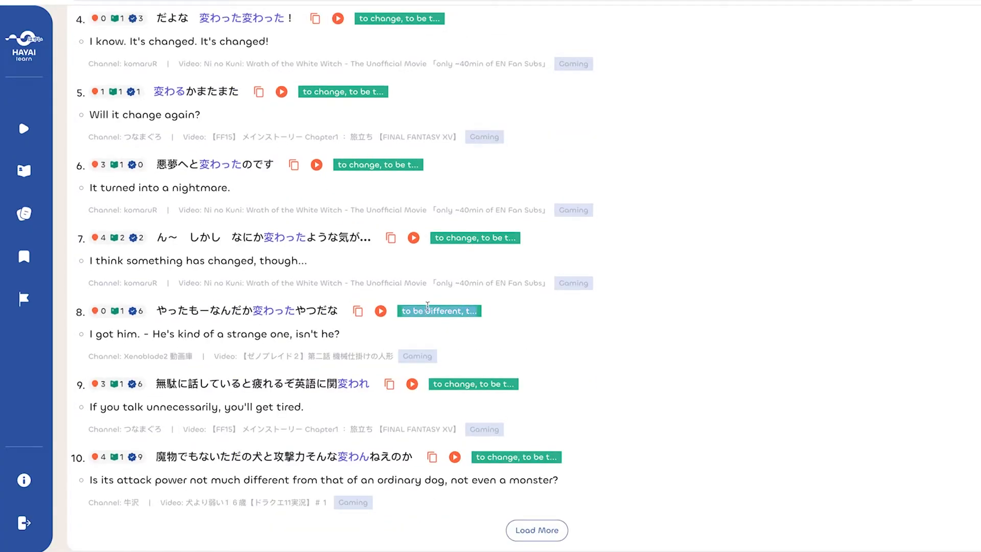
pyautogui.scroll(14, 435, 162)
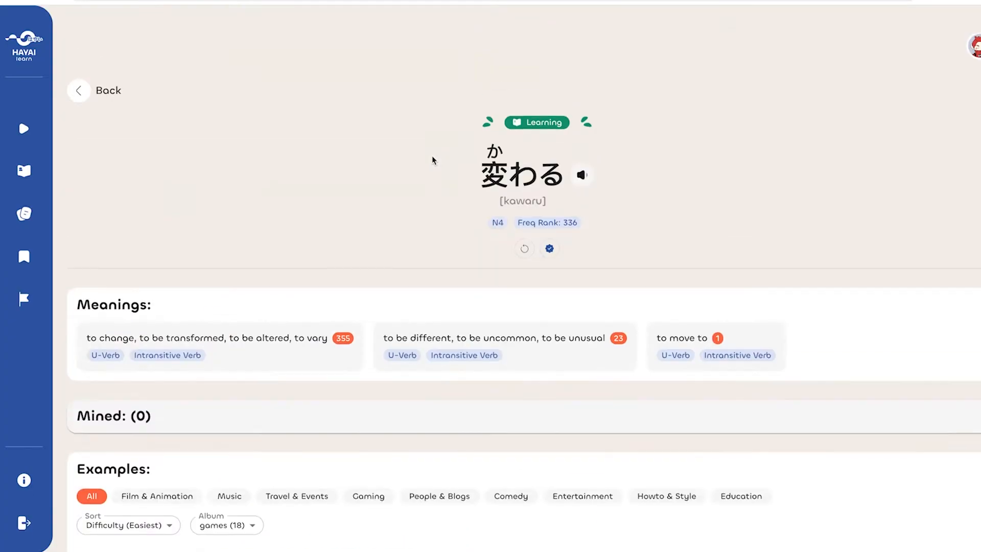
pyautogui.scroll(-1, 313, 256)
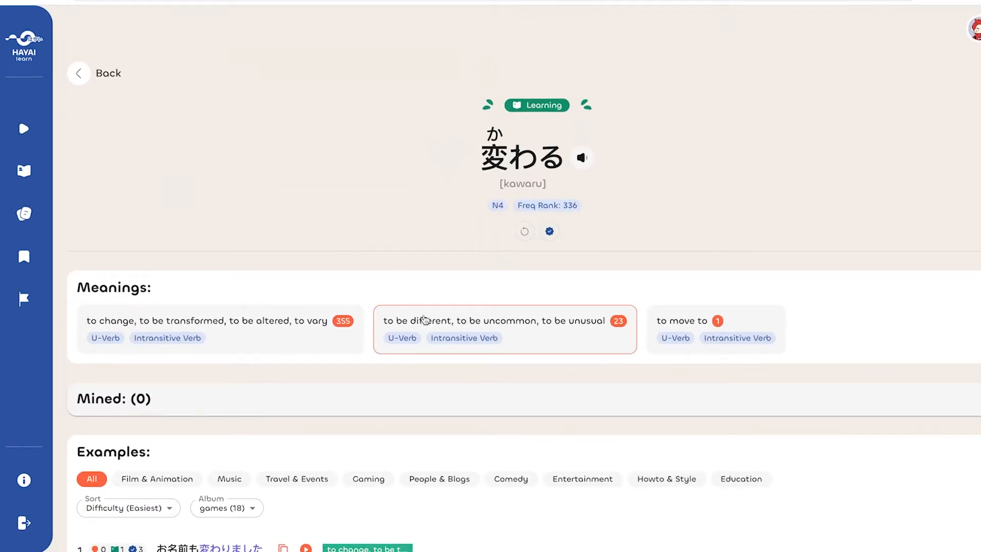
pyautogui.scroll(-9, 473, 396)
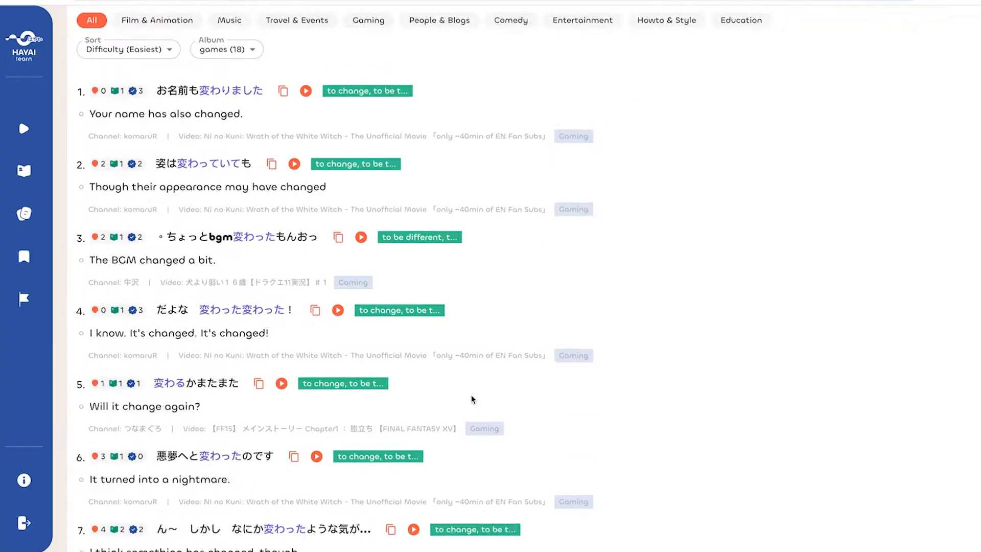
pyautogui.scroll(-5, 473, 399)
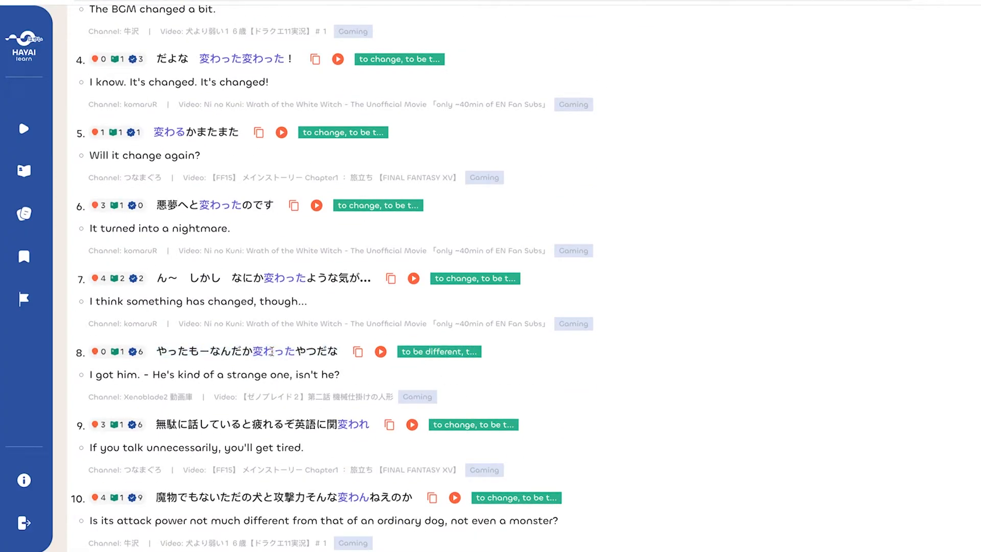
# - Open the clip of example 8, やったもーなんだか変わったやつだな, save the sentence, view its note field and close the clip
pyautogui.click(271, 351)
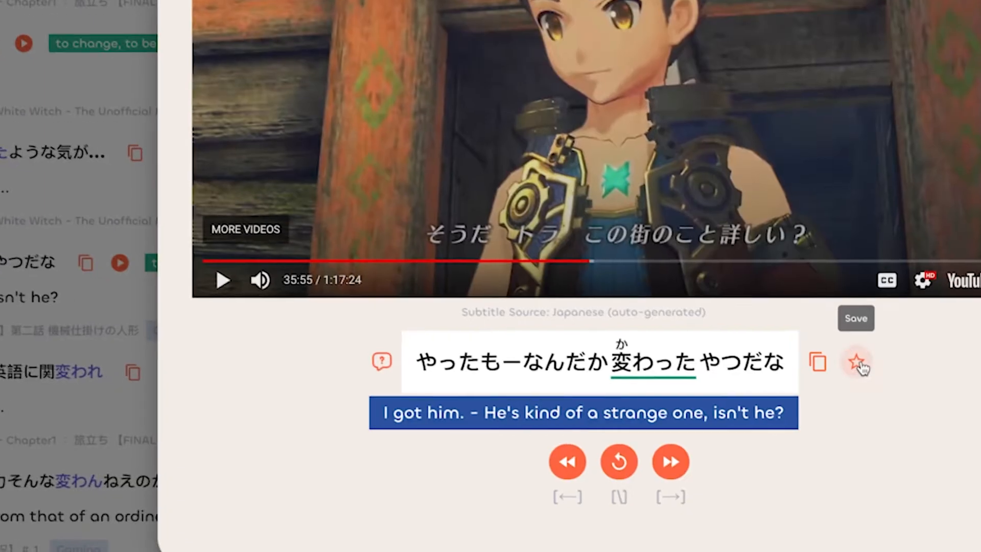
pyautogui.click(872, 419)
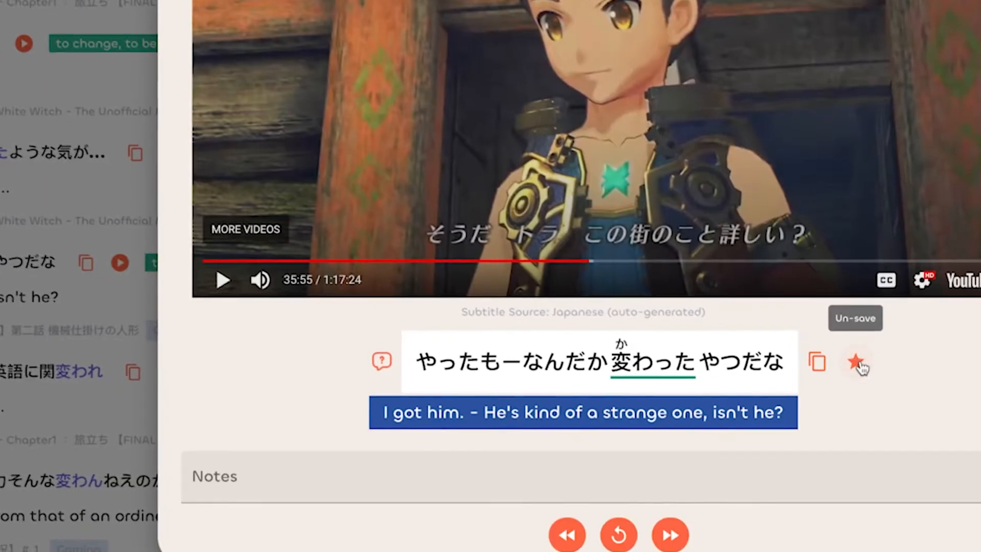
pyautogui.click(281, 475)
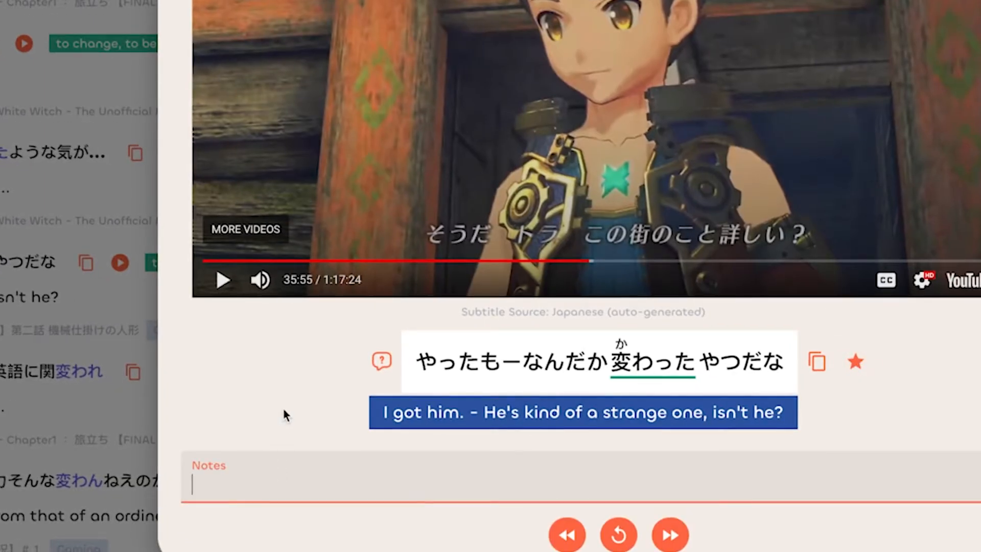
pyautogui.scroll(-1, 282, 406)
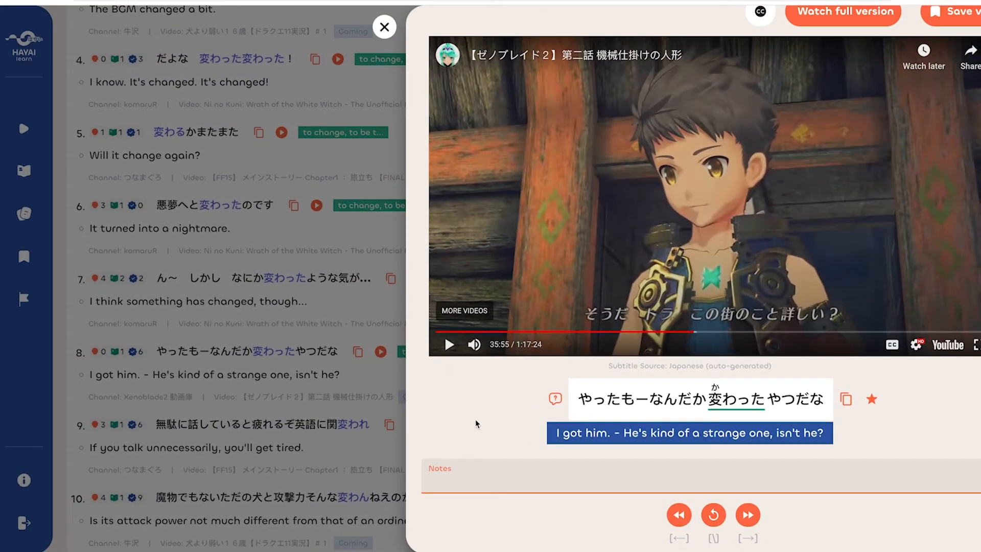
pyautogui.click(369, 293)
# - Open the clip of the example 変わるかまたまた and save its sentence
pyautogui.scroll(4, 409, 317)
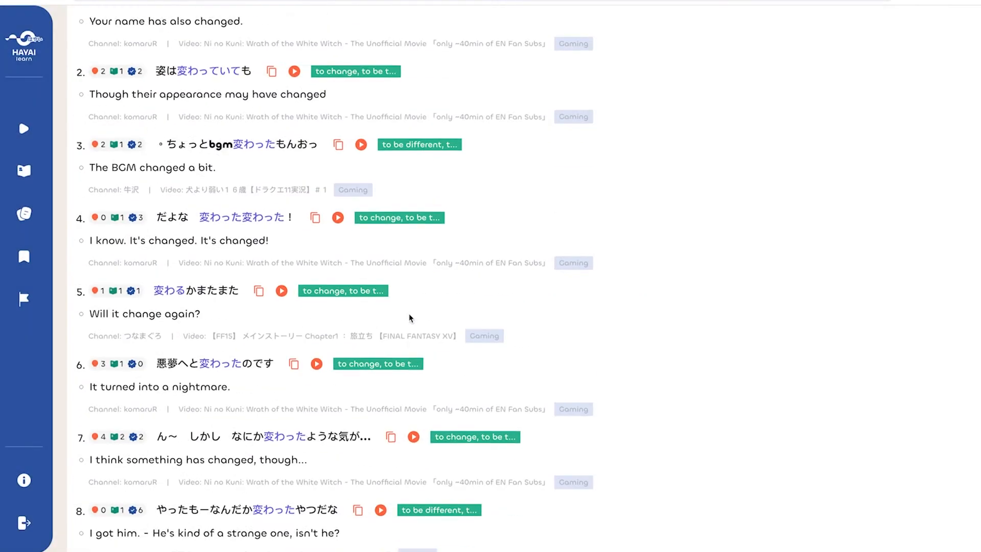
pyautogui.scroll(3, 409, 317)
pyautogui.click(282, 396)
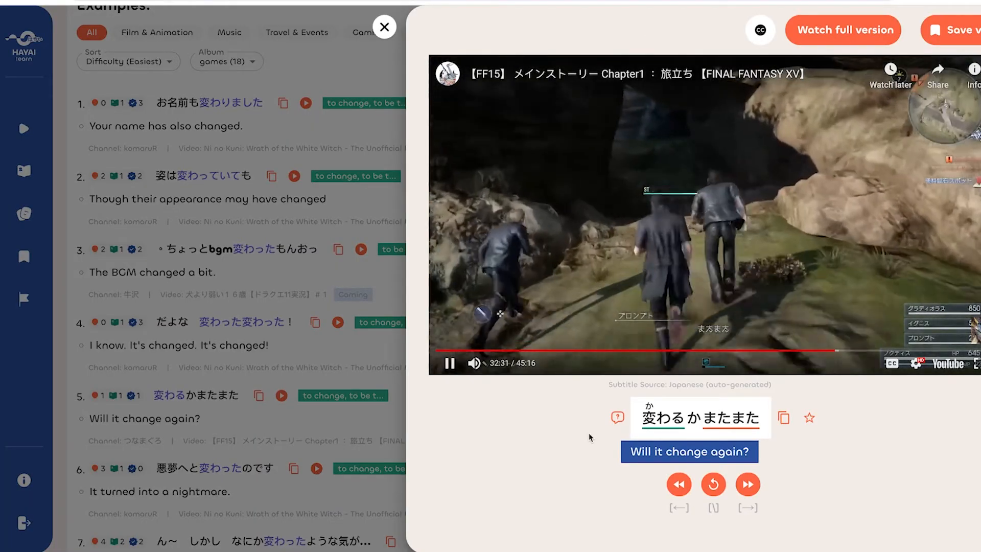
pyautogui.click(810, 419)
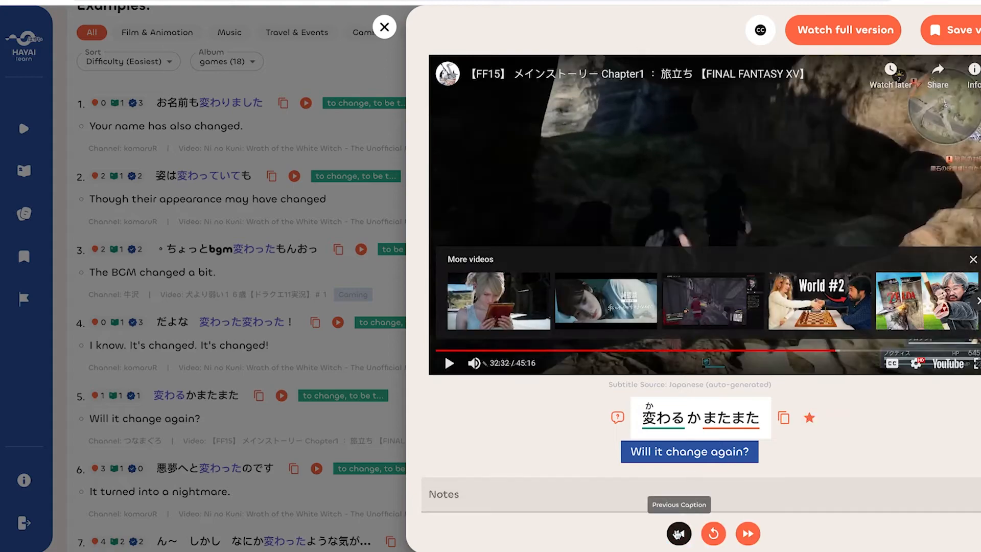
# - Step back through the preceding captions of the FINAL FANTASY XV clip, look up 変わる in the subtitle, and close the clip
pyautogui.click(679, 534)
pyautogui.moveTo(629, 423)
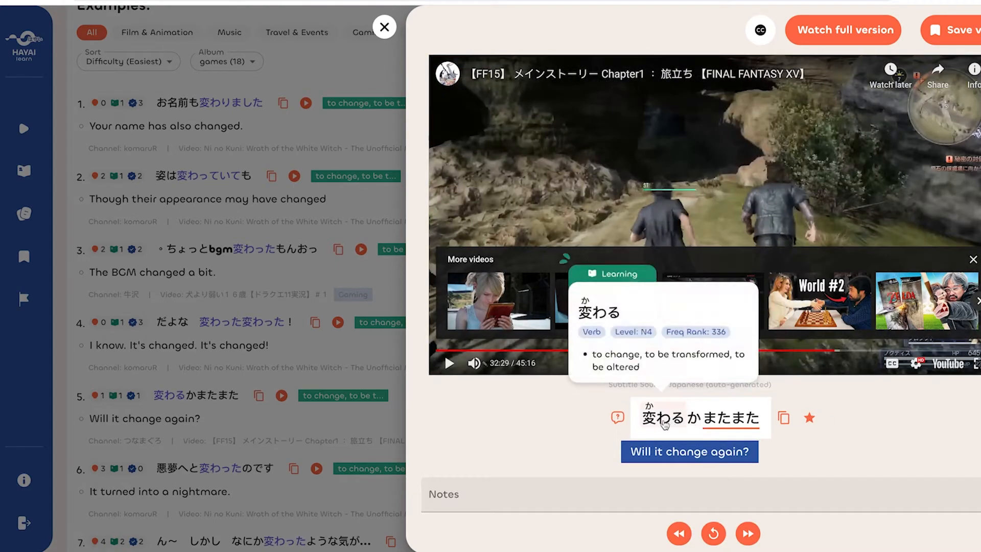
pyautogui.moveTo(699, 417)
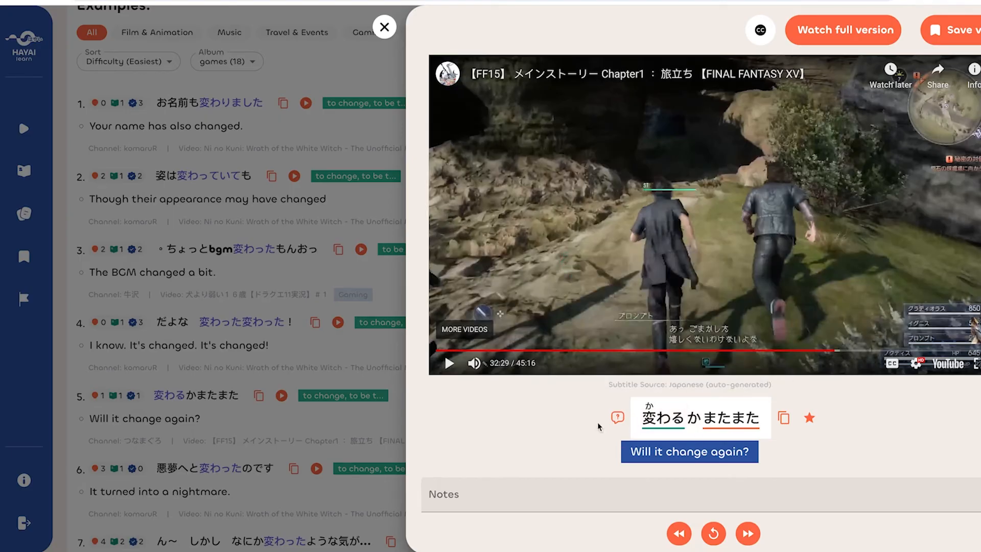
pyautogui.click(673, 533)
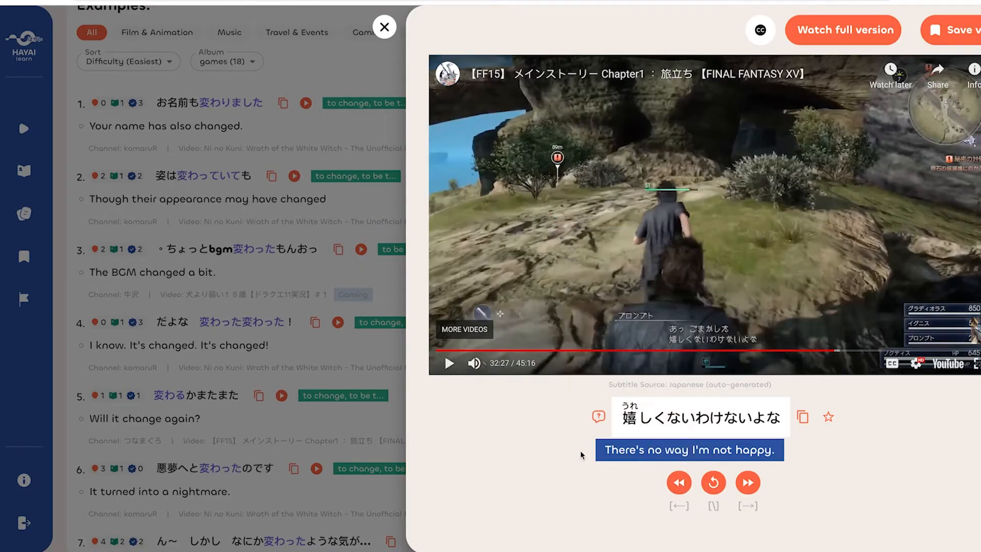
pyautogui.press('Escape')
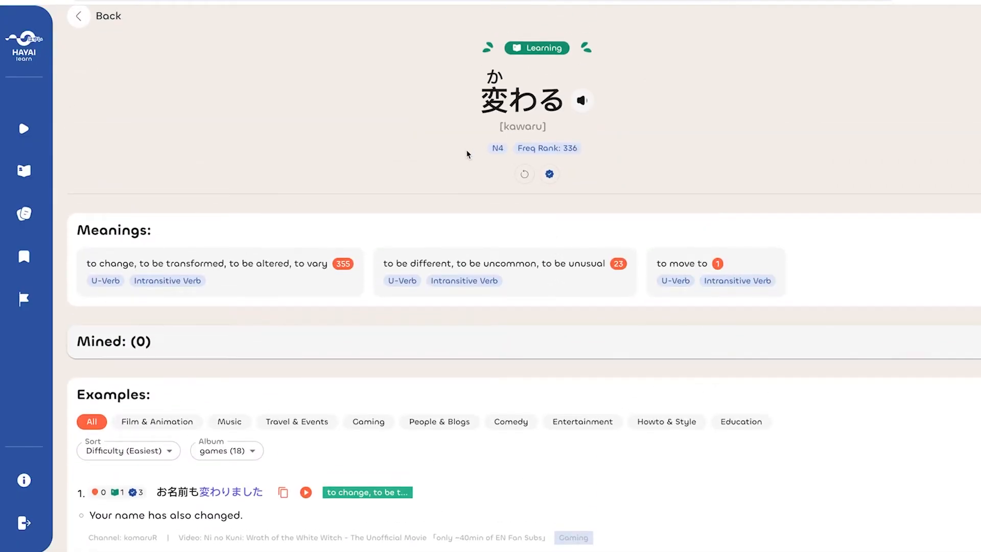
# - Reload the word page for 変わる, review its mined sentences and load more examples without an album filter
pyautogui.press('super+r')
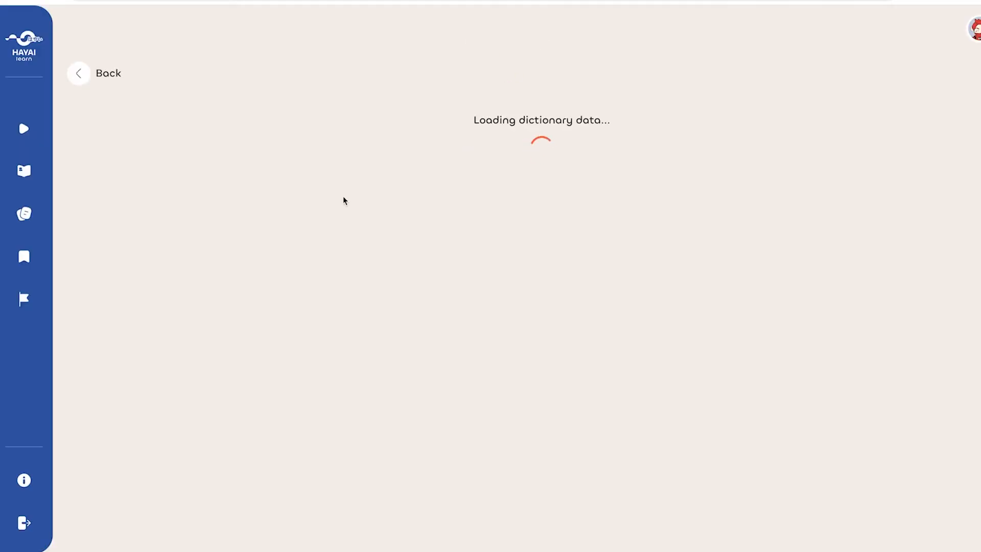
pyautogui.scroll(-3, 344, 200)
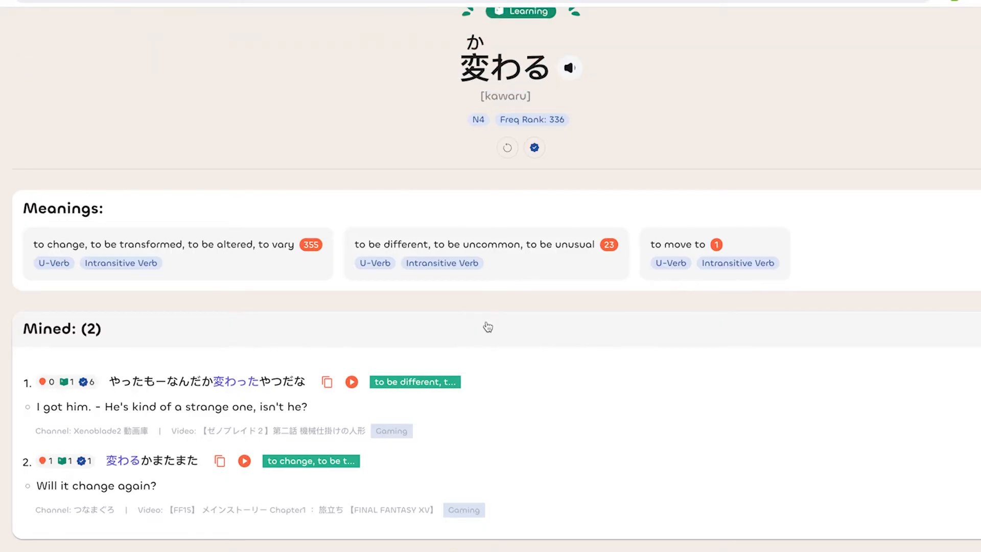
pyautogui.scroll(-3, 299, 220)
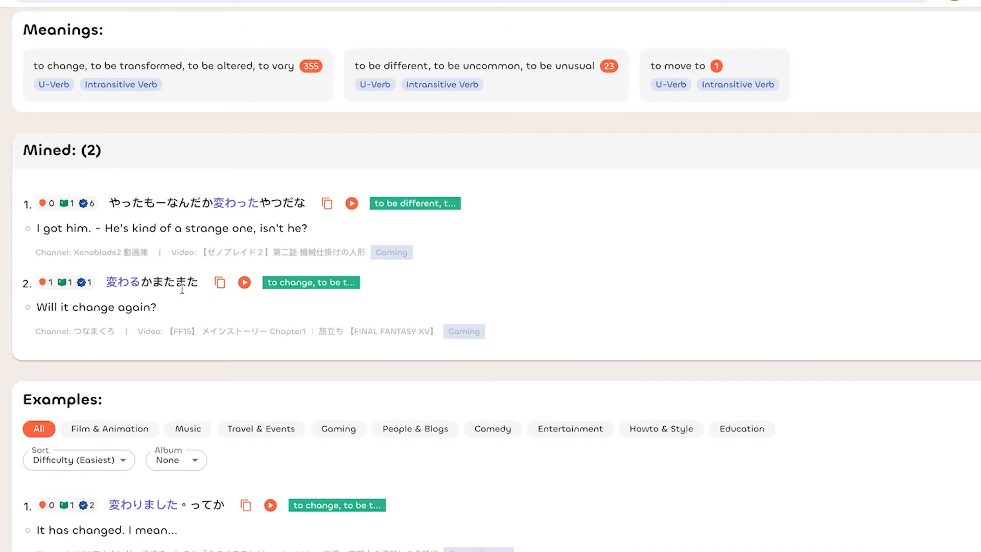
pyautogui.scroll(-7, 325, 402)
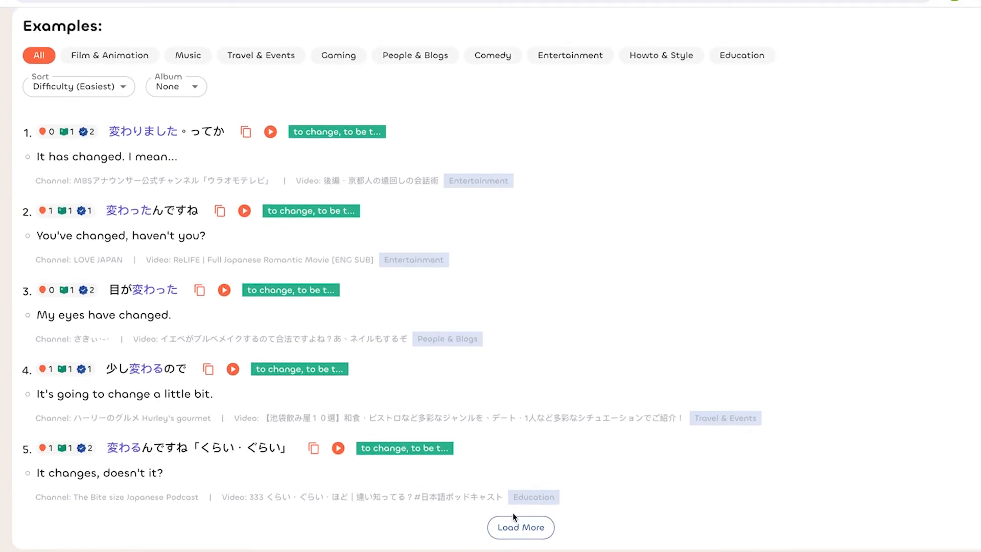
pyautogui.click(514, 517)
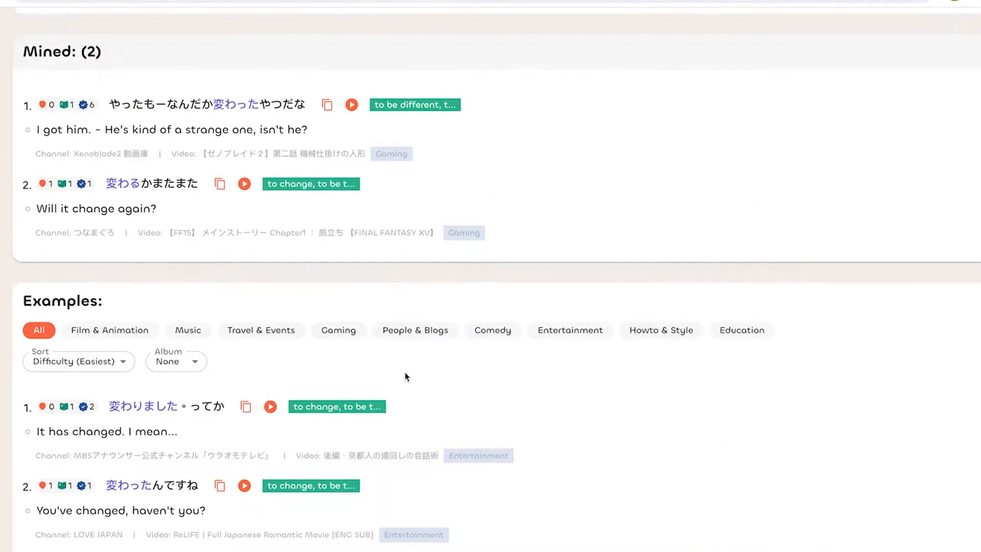
pyautogui.scroll(1, 407, 378)
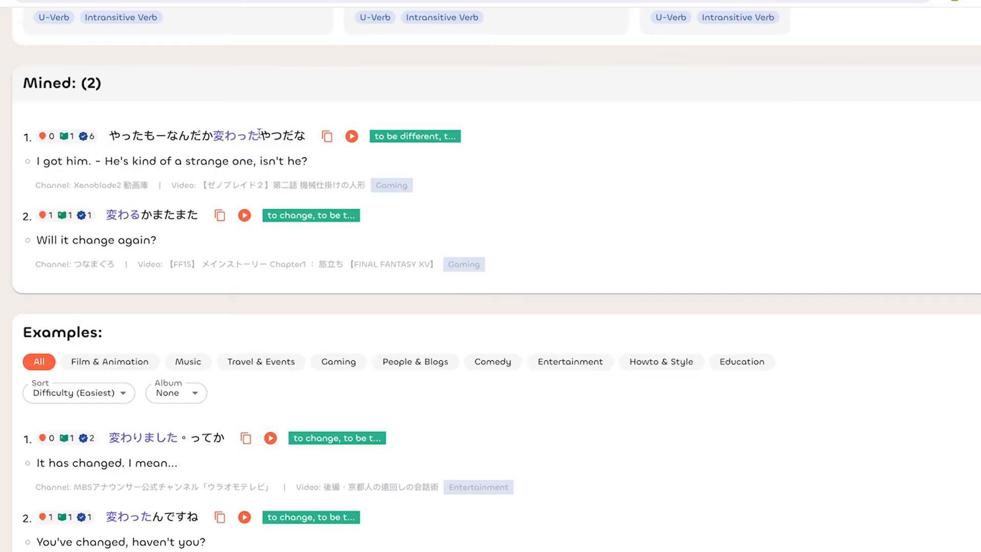
# - Un-save the mined sentence やったもーなんだか変わったやつだな from its clip and recheck the mined list on the reloaded word page
pyautogui.click(351, 136)
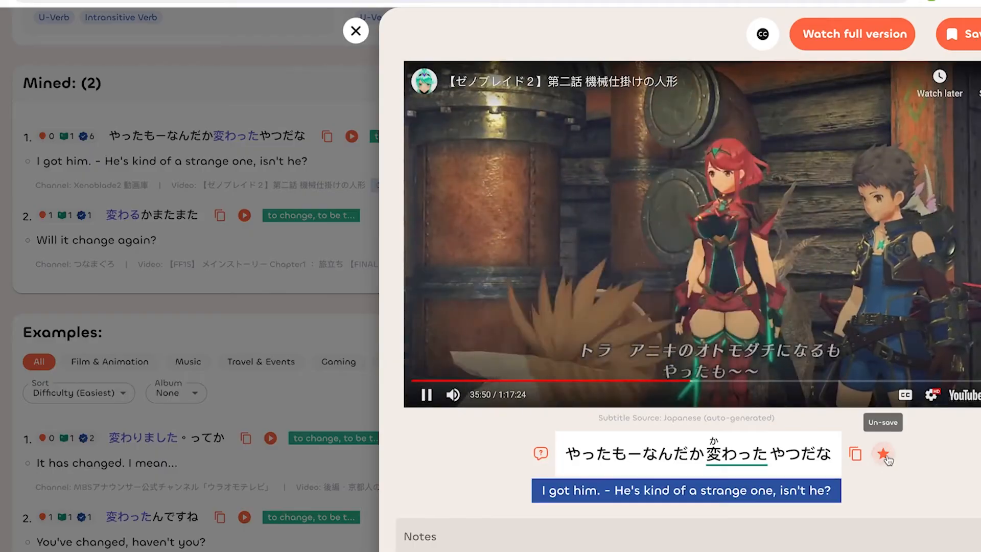
pyautogui.click(884, 455)
pyautogui.click(698, 183)
pyautogui.click(298, 102)
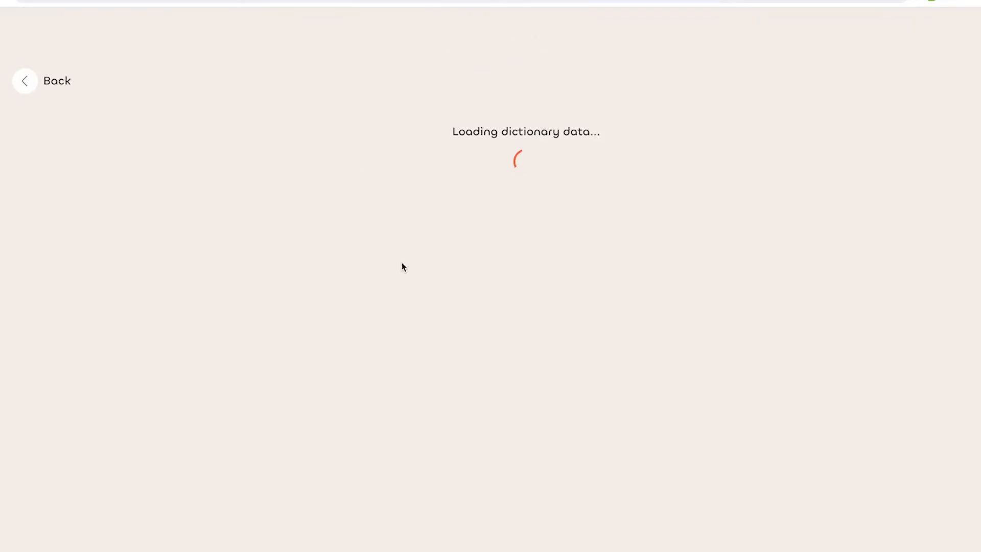
pyautogui.scroll(-2, 401, 262)
pyautogui.scroll(1, 402, 263)
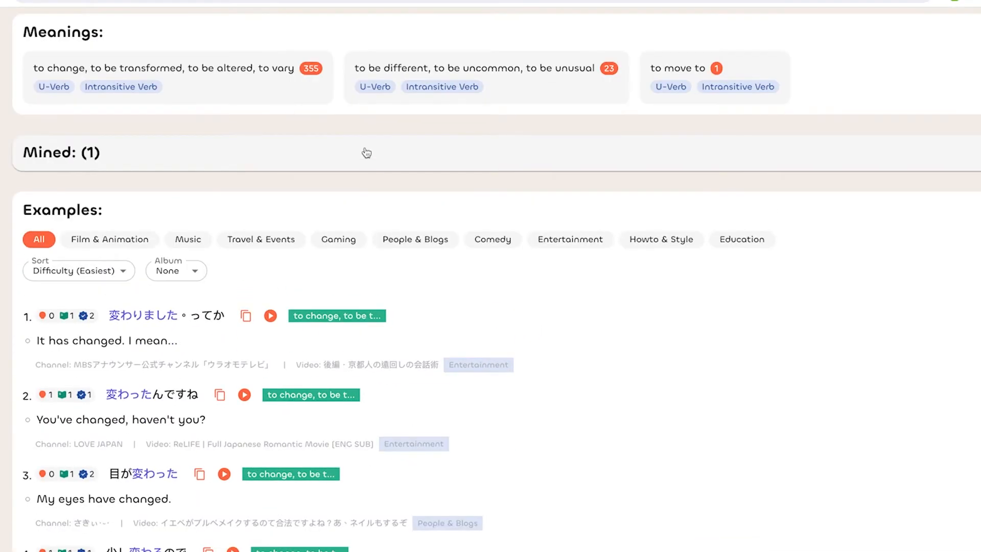
pyautogui.click(366, 152)
# - Read through the unfiltered example sentences for 変わる and load further ones at the end of the list
pyautogui.scroll(-1, 373, 281)
pyautogui.scroll(-5, 425, 363)
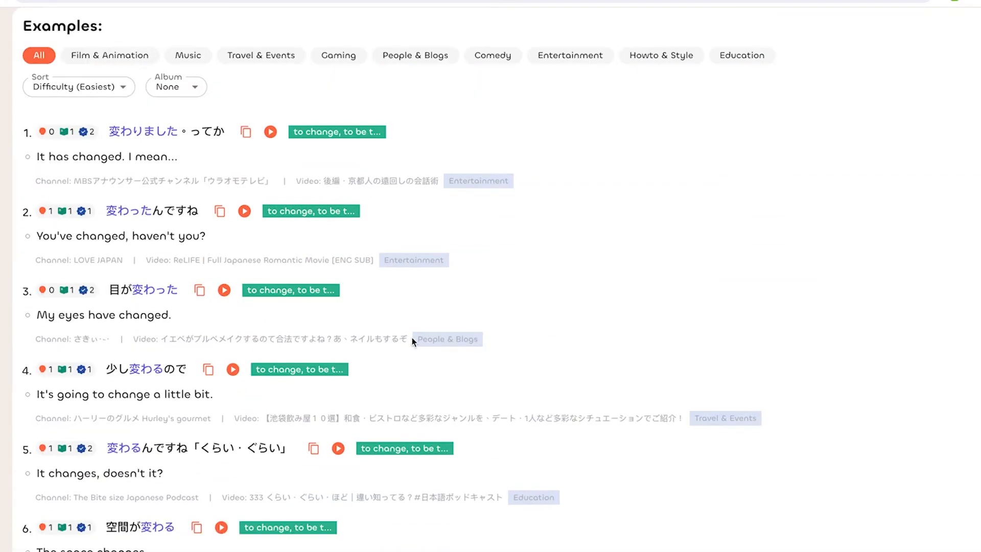
pyautogui.scroll(-8, 412, 337)
pyautogui.scroll(-6, 516, 492)
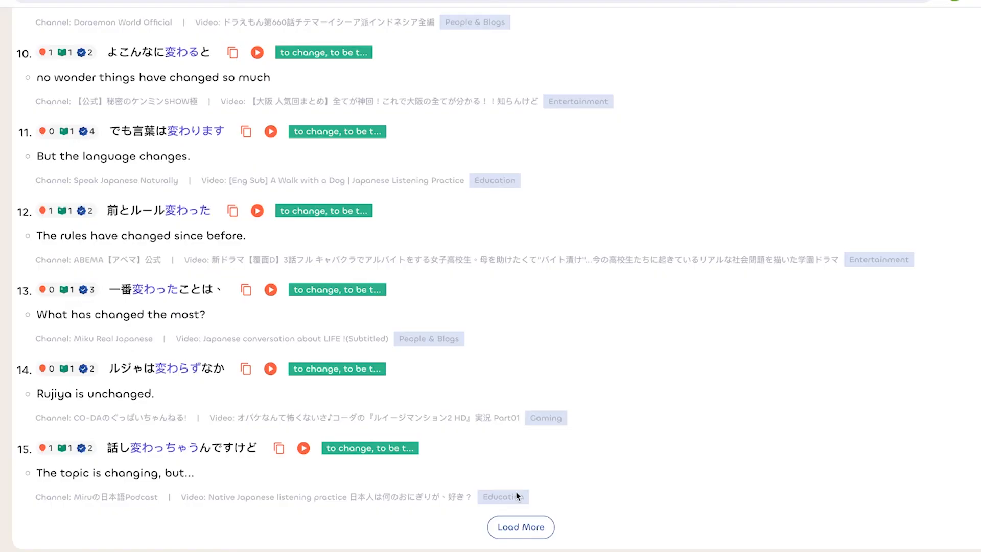
pyautogui.click(514, 526)
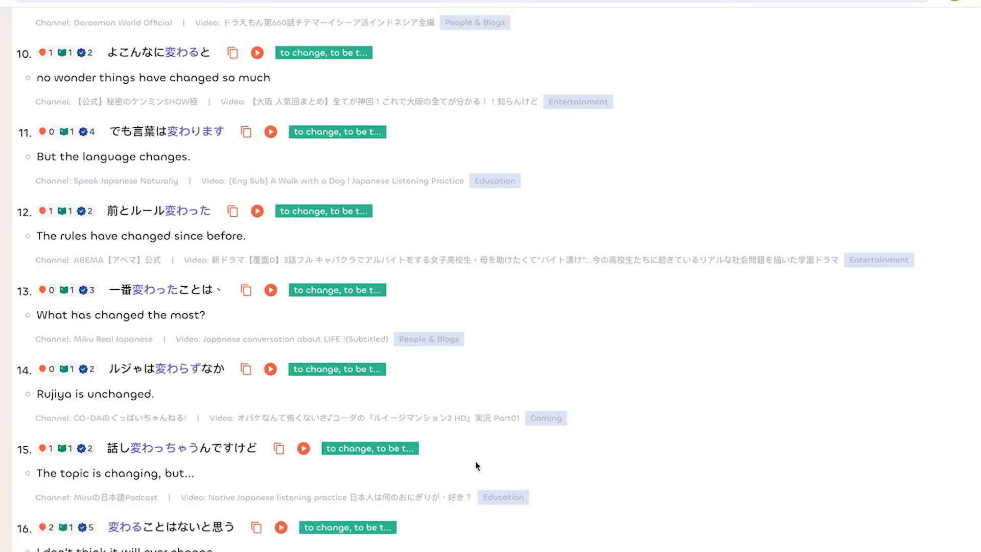
pyautogui.scroll(-8, 477, 466)
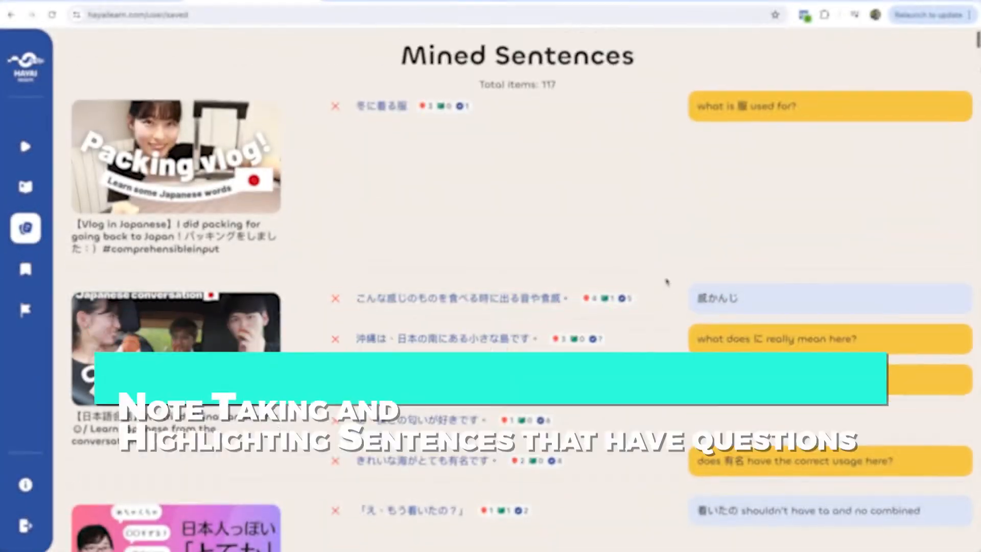
# - On the Mined Sentences page, examine the saved sentences grouped by video and the plain and highlighted notes beside them
pyautogui.scroll(-1, 667, 282)
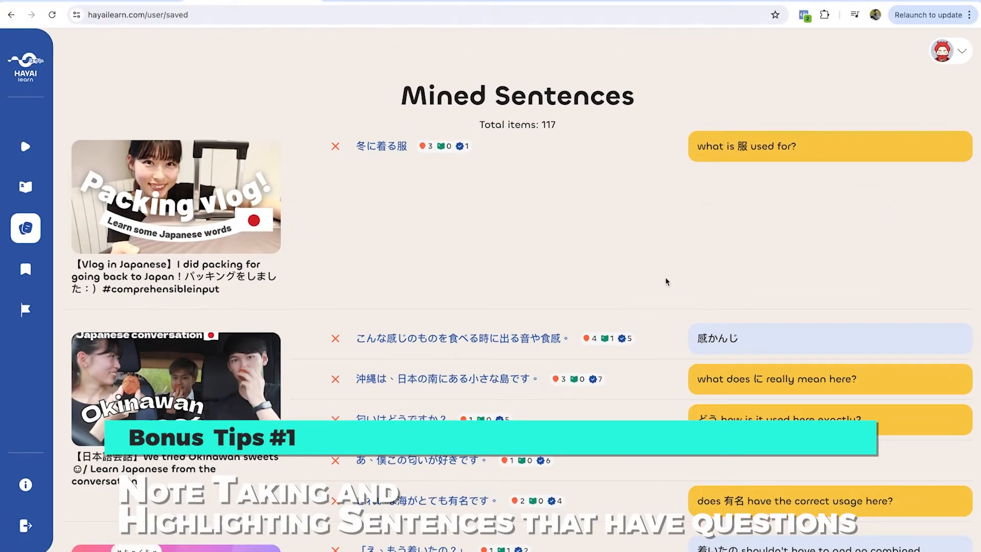
pyautogui.moveTo(38, 234)
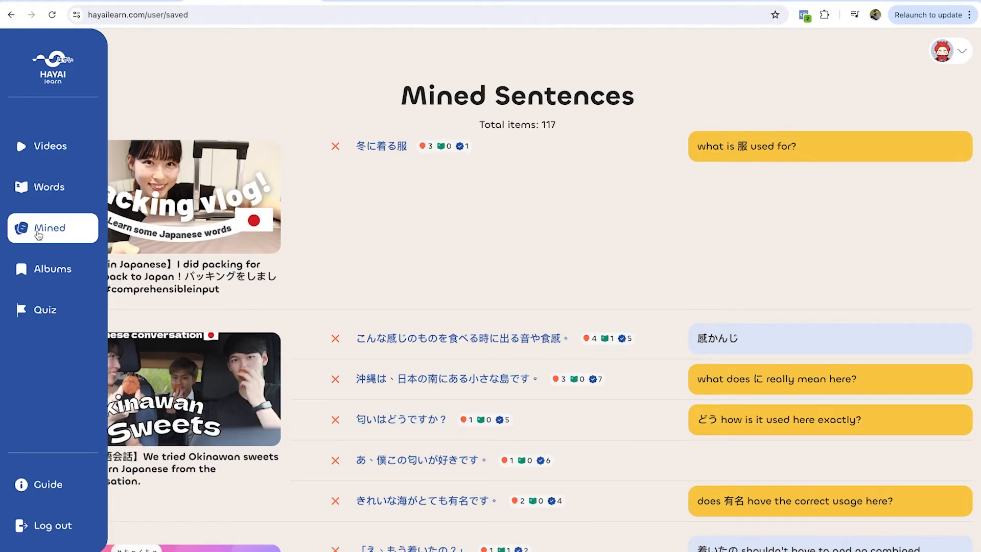
pyautogui.scroll(-4, 533, 292)
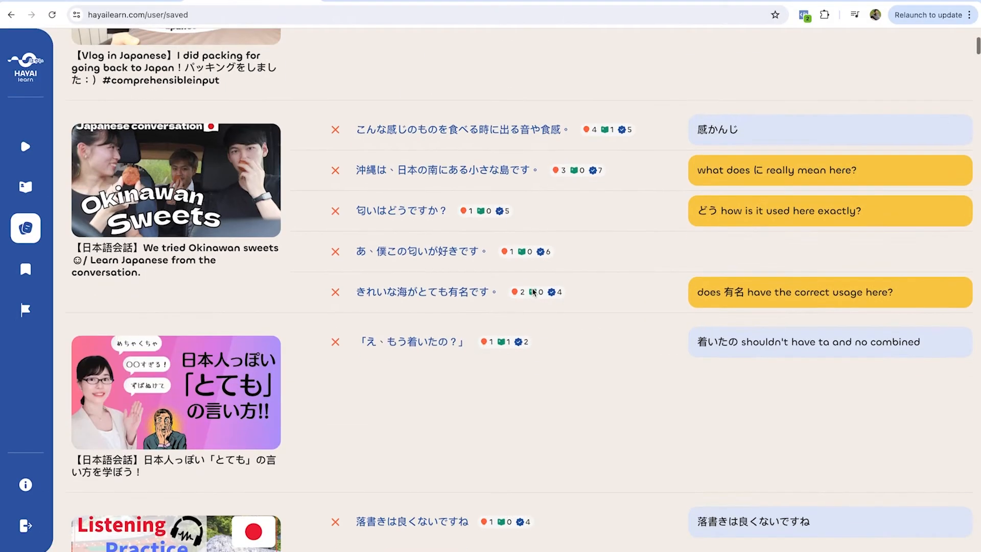
pyautogui.scroll(5, 533, 292)
pyautogui.scroll(-9, 533, 292)
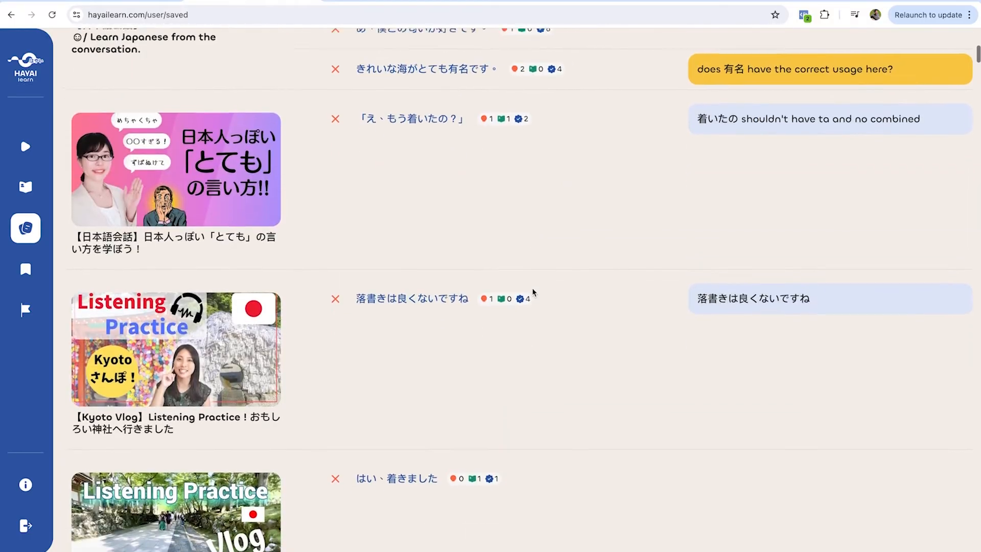
pyautogui.scroll(-17, 534, 293)
pyautogui.scroll(15, 643, 228)
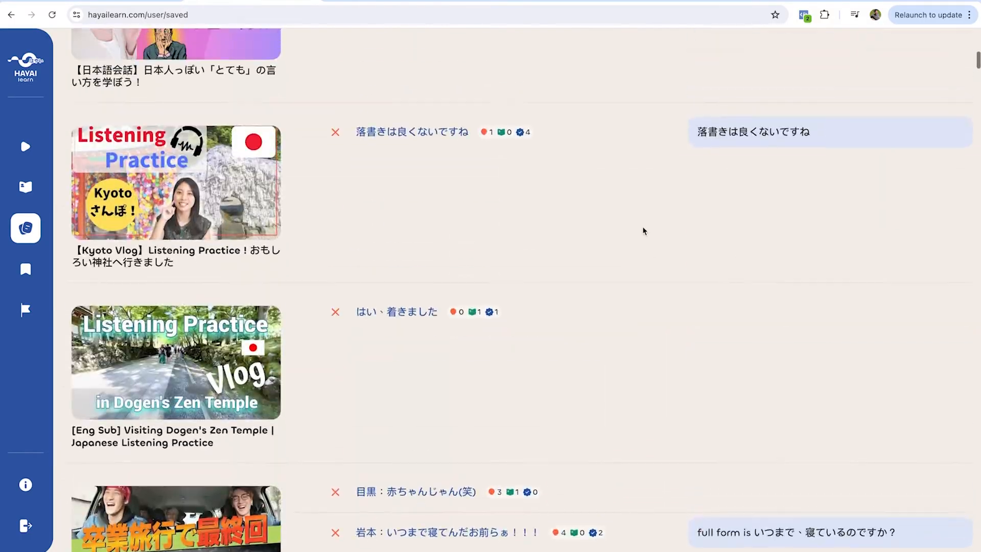
# - Review the highlighted question notes and plain notes beside the first videos' mined sentences, starting with the packing vlog
pyautogui.scroll(1, 642, 230)
pyautogui.scroll(-1, 642, 230)
pyautogui.scroll(3, 642, 230)
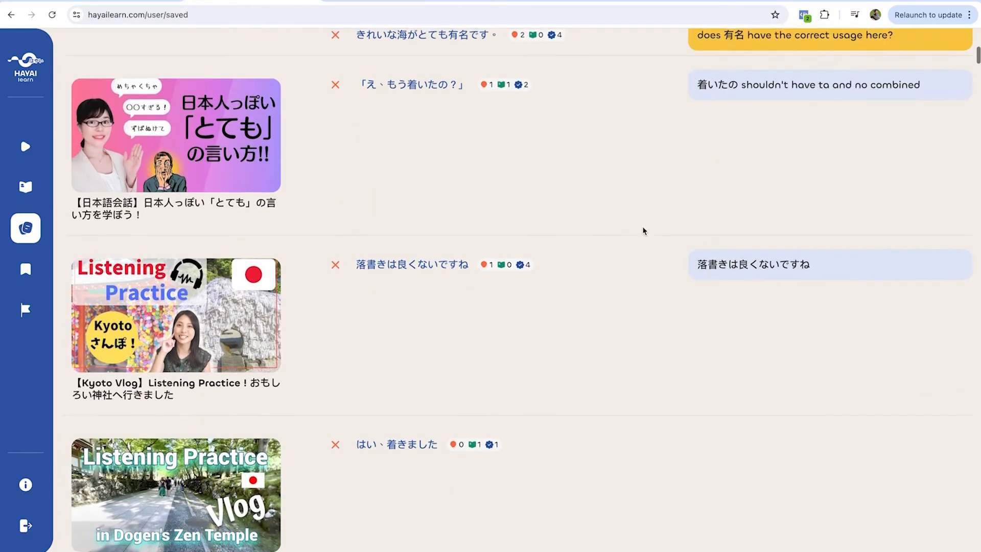
pyautogui.scroll(8, 643, 230)
pyautogui.scroll(-3, 643, 230)
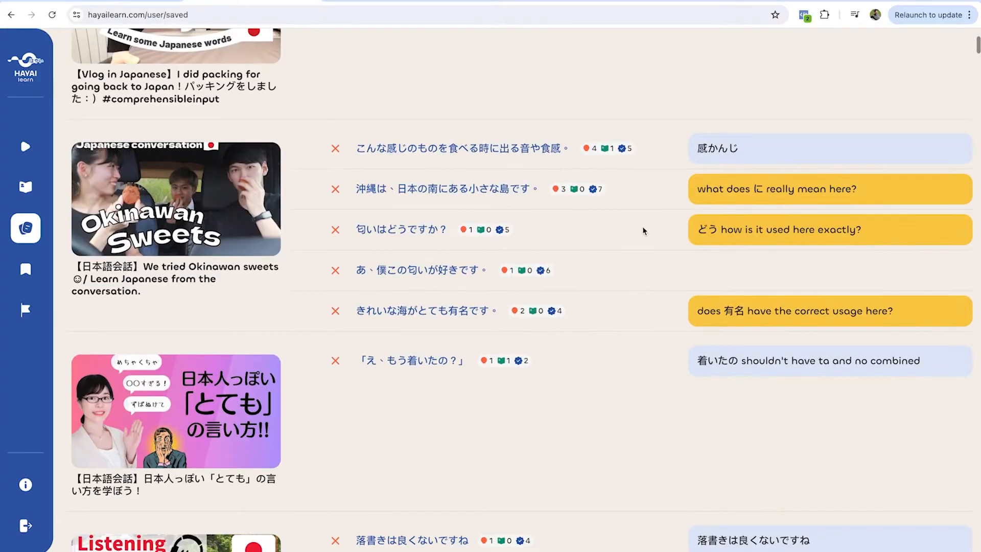
pyautogui.scroll(4, 730, 143)
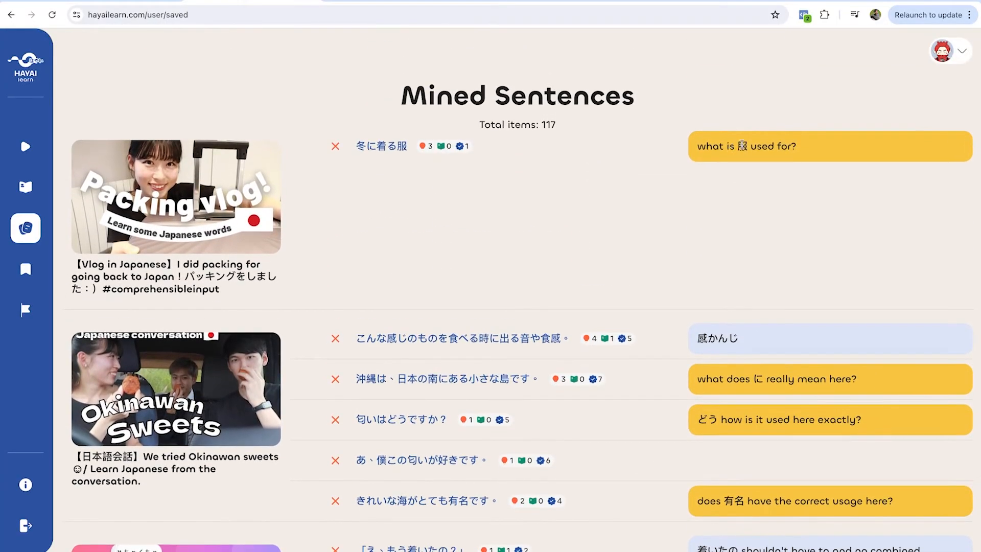
pyautogui.tripleClick(746, 139)
pyautogui.scroll(-2, 679, 382)
pyautogui.scroll(3, 680, 383)
pyautogui.scroll(-3, 679, 382)
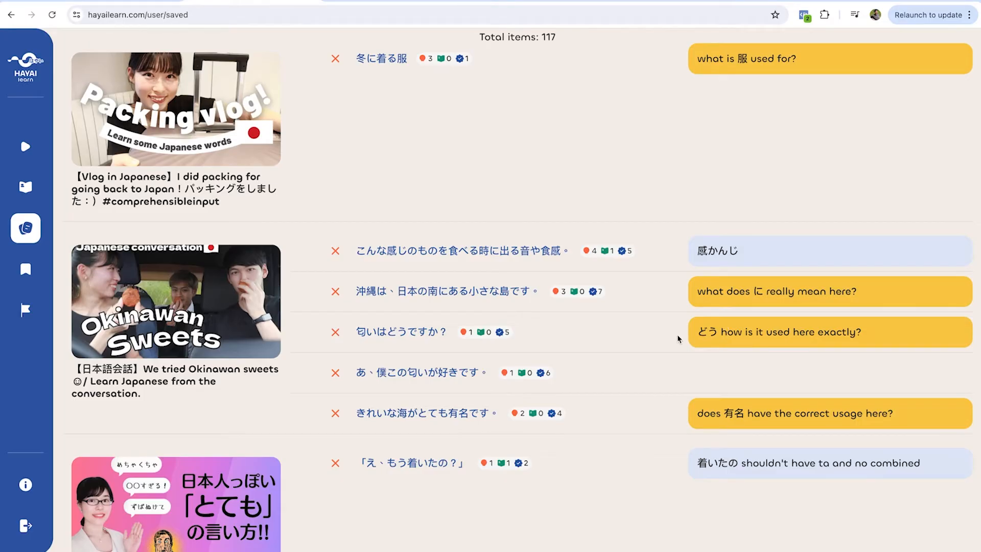
# - Skim far down the Mined Sentences list for open questions in the notes and return to the Okinawan sweets video's sentences
pyautogui.scroll(-4, 626, 286)
pyautogui.scroll(6, 626, 286)
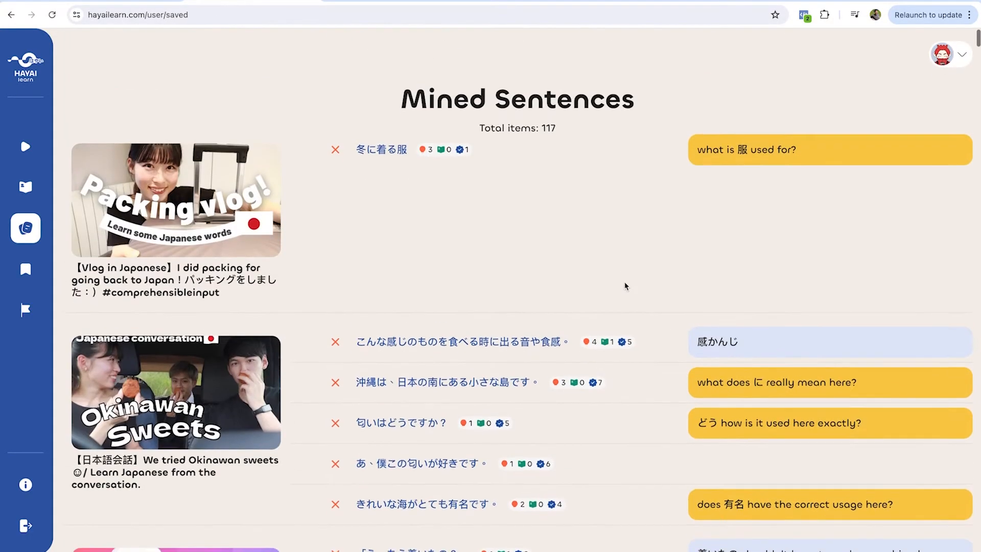
pyautogui.scroll(-20, 626, 286)
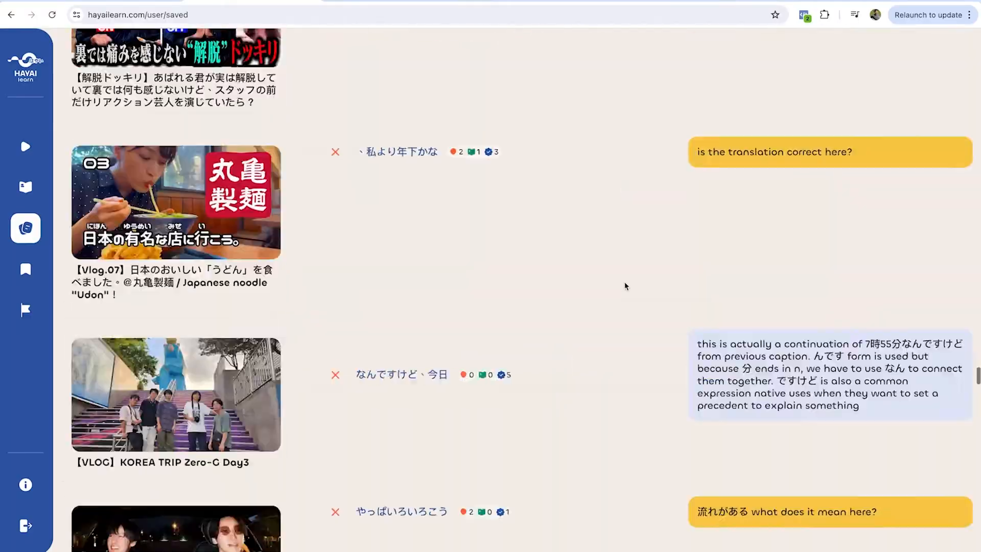
pyautogui.scroll(20, 627, 286)
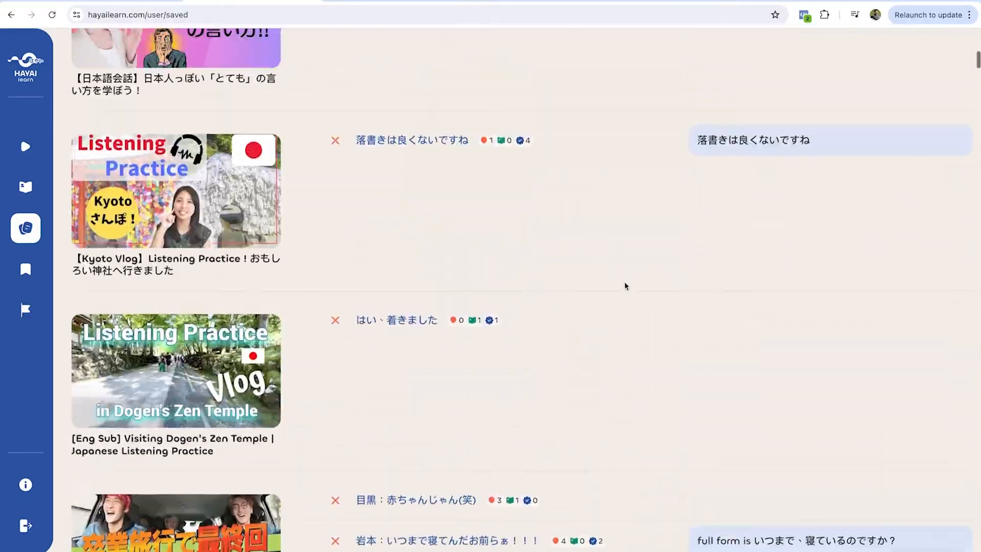
pyautogui.scroll(8, 626, 286)
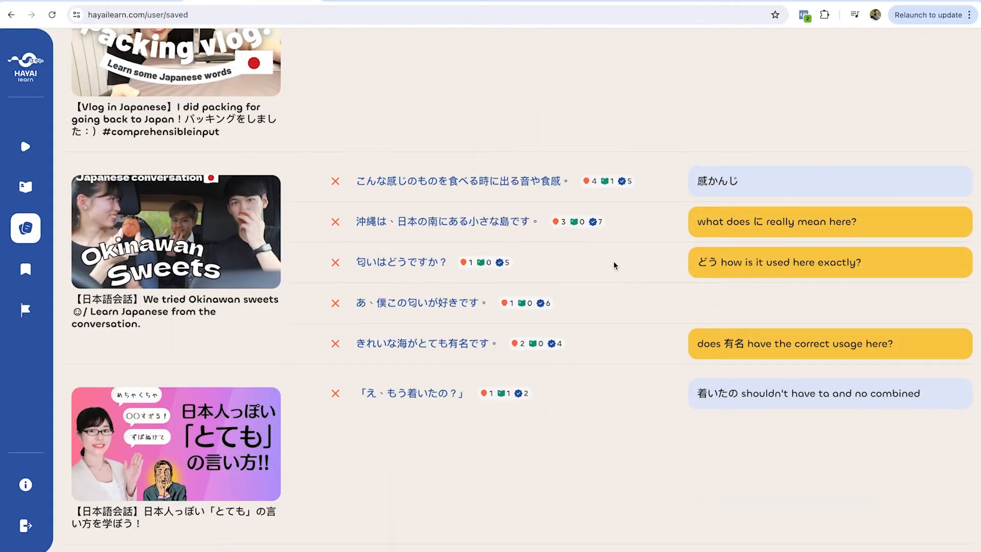
pyautogui.scroll(2, 614, 264)
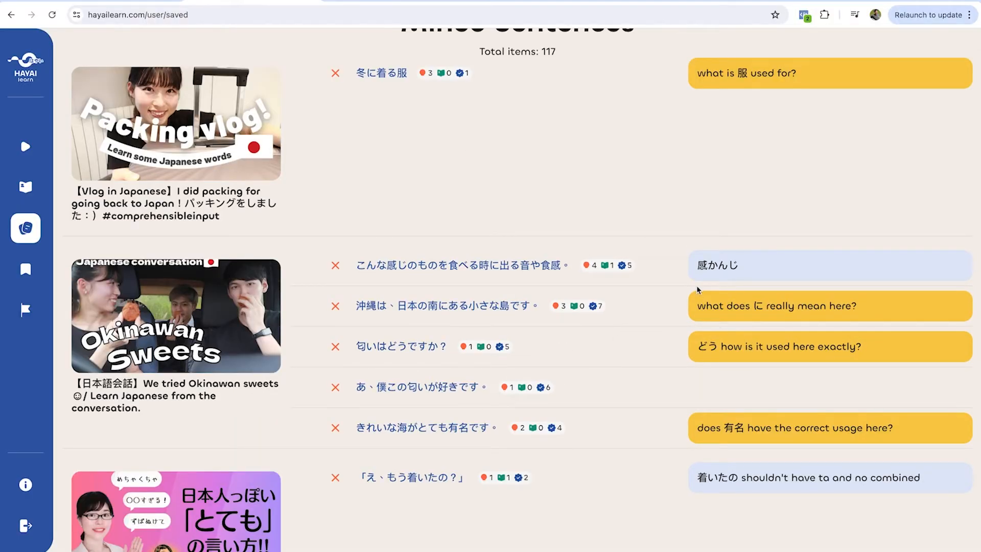
# - Open the mined sentence 匂いはどうですか？ in its video and clear its note
pyautogui.click(669, 351)
pyautogui.click(407, 352)
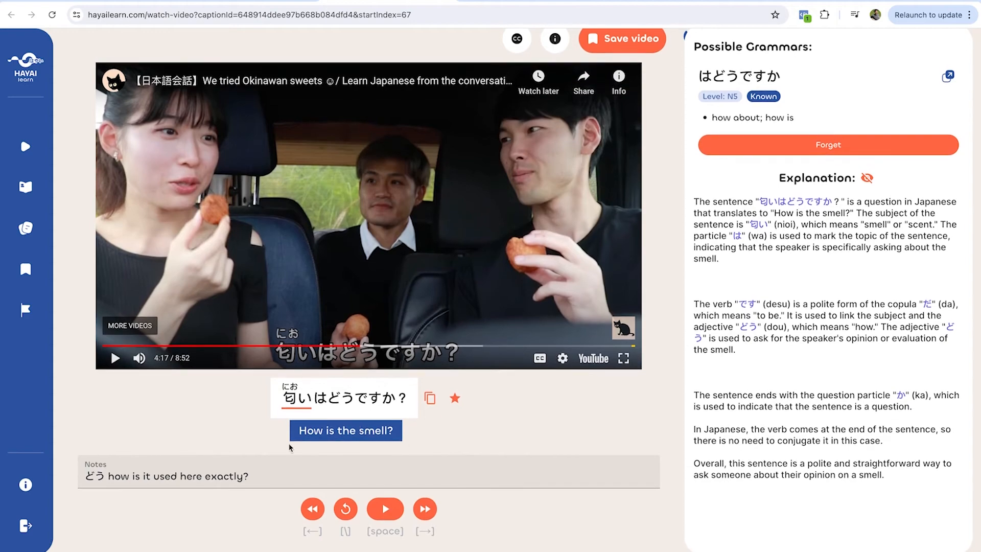
pyautogui.click(216, 473)
pyautogui.tripleClick(216, 472)
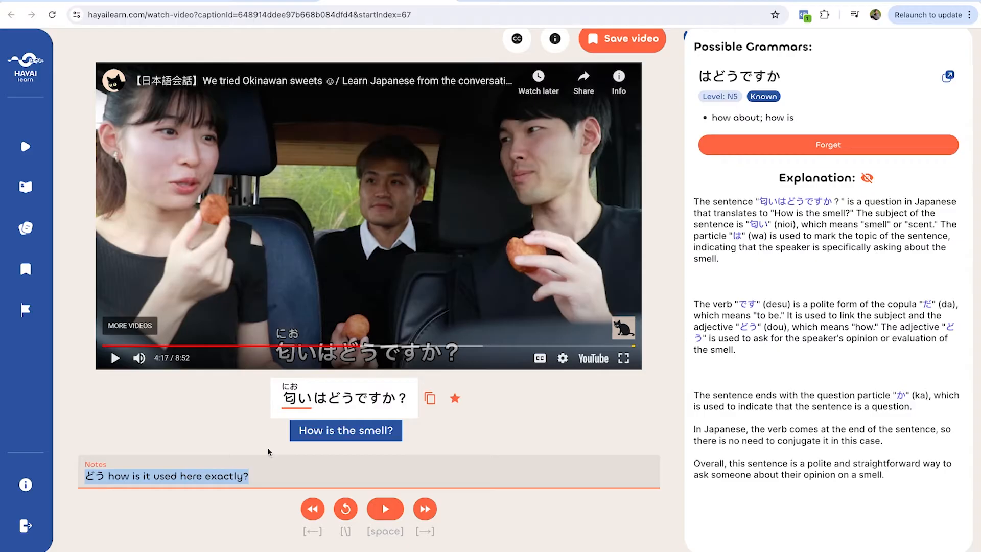
pyautogui.press('BackSpace')
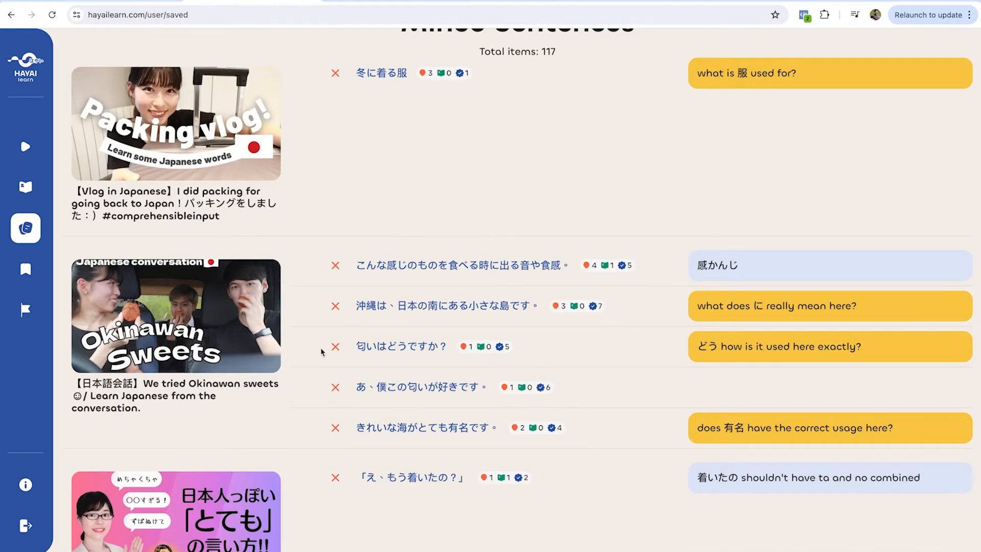
# - Remove 匂いはどうですか？ from the Mined Sentences list
pyautogui.click(336, 347)
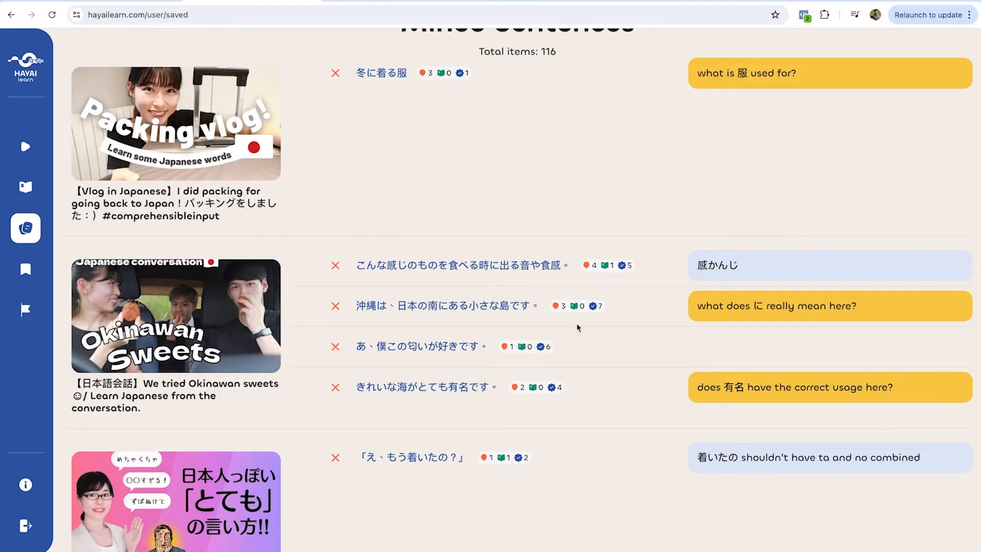
pyautogui.scroll(-2, 577, 327)
pyautogui.scroll(1, 577, 327)
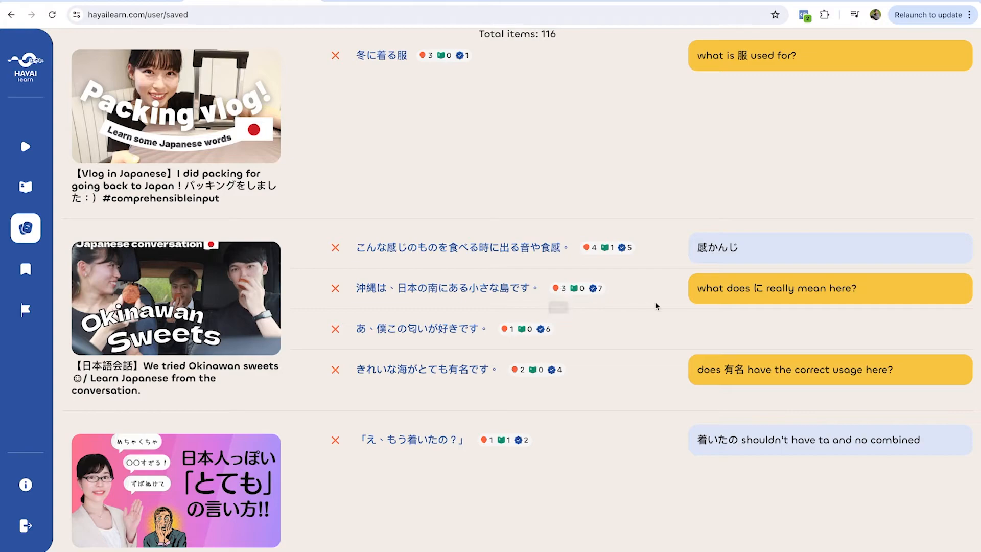
# - Examine the question note "what does に really mean here?" beside the sentence 沖縄は、日本の南にある小さな島です。
pyautogui.tripleClick(770, 294)
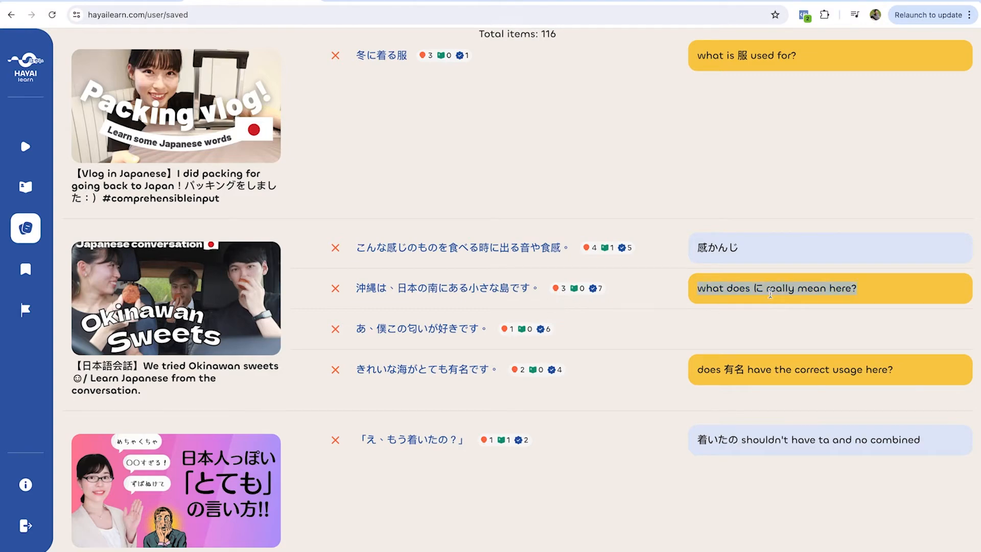
pyautogui.scroll(1, 626, 297)
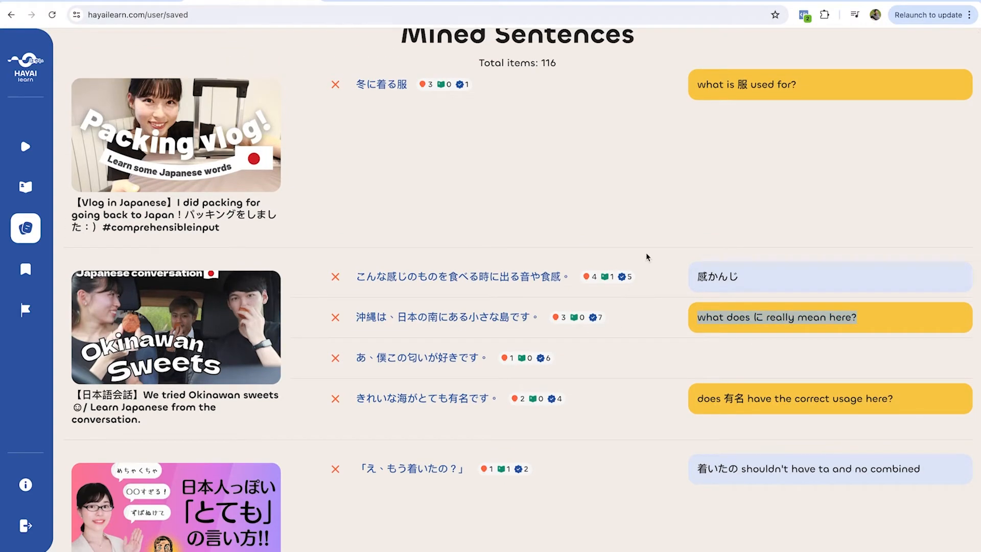
pyautogui.click(671, 319)
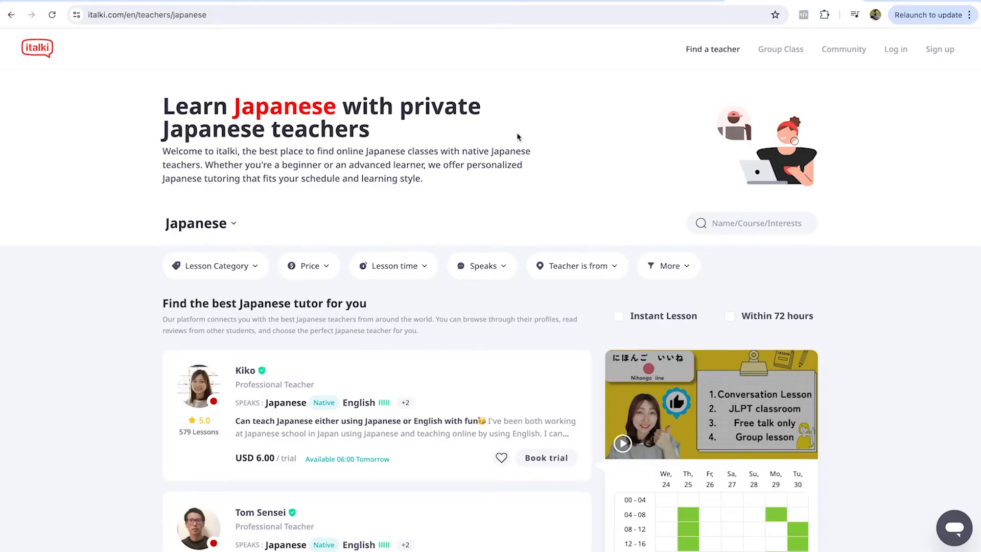
# - Switch to italki's Japanese teachers page and look through the tutor profiles and trial prices
pyautogui.scroll(-7, 518, 137)
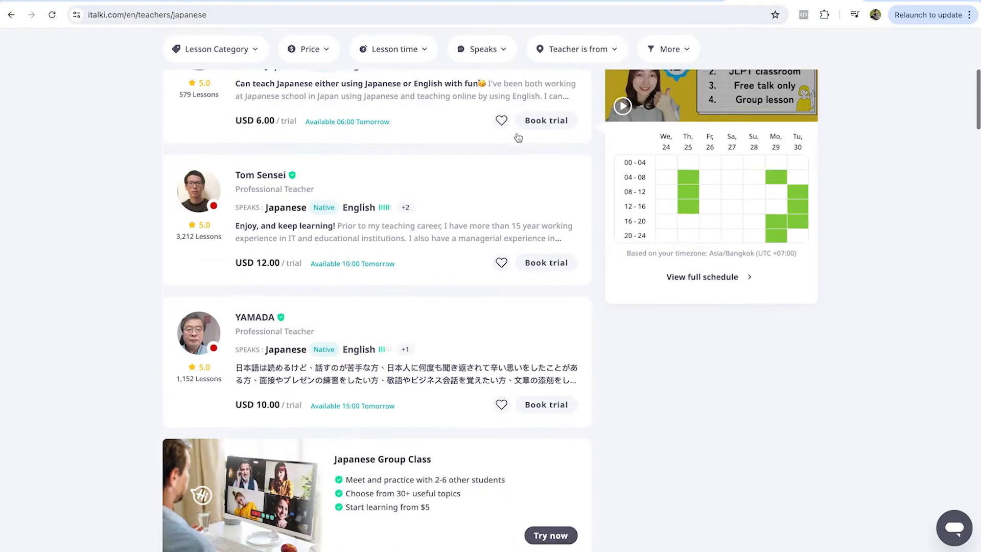
pyautogui.scroll(-14, 408, 285)
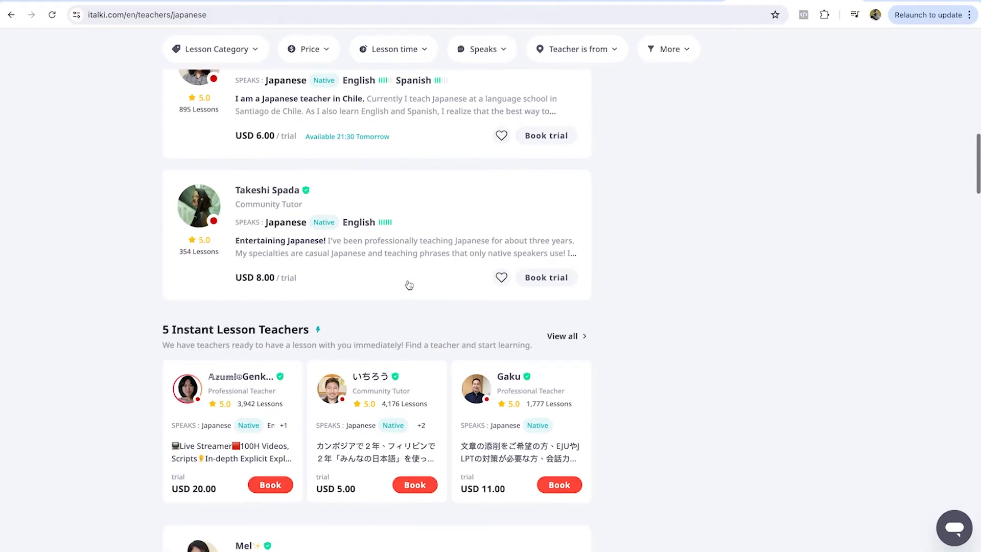
pyautogui.scroll(10, 408, 284)
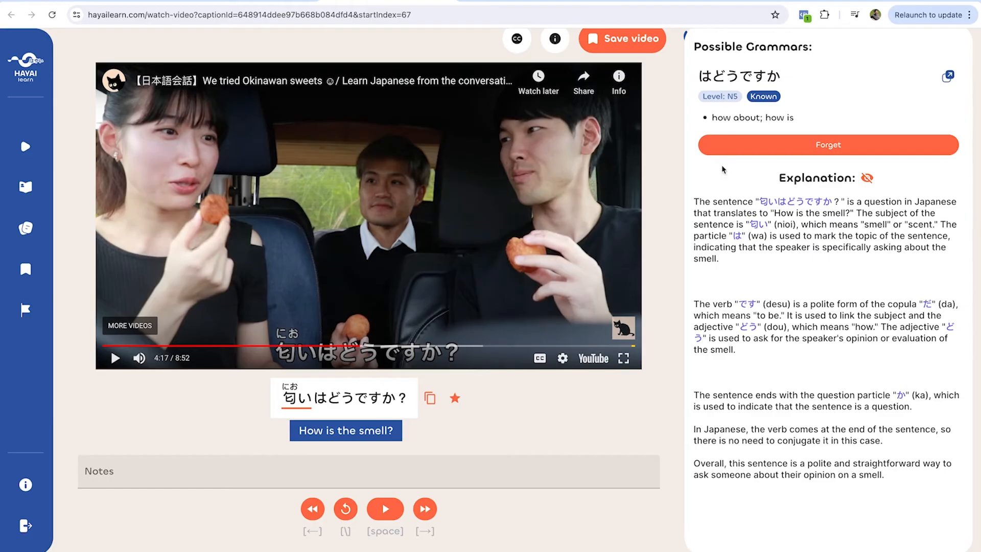
# - From HayaiLearn's Mined Sentences, open こんな感じのものを食べる時に出る音や食感。 in its video and un-save the sentence
pyautogui.scroll(1, 719, 270)
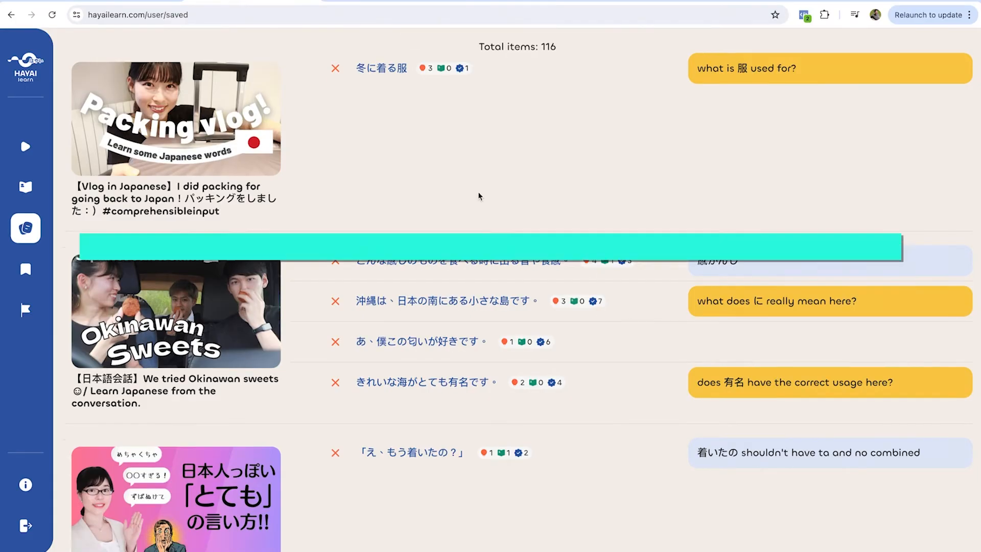
pyautogui.scroll(2, 480, 198)
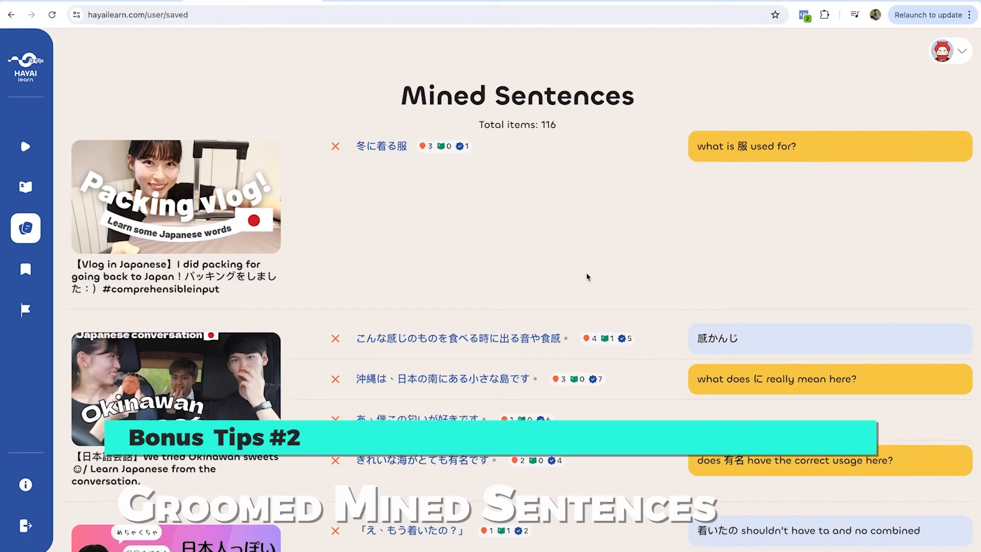
pyautogui.scroll(-2, 586, 277)
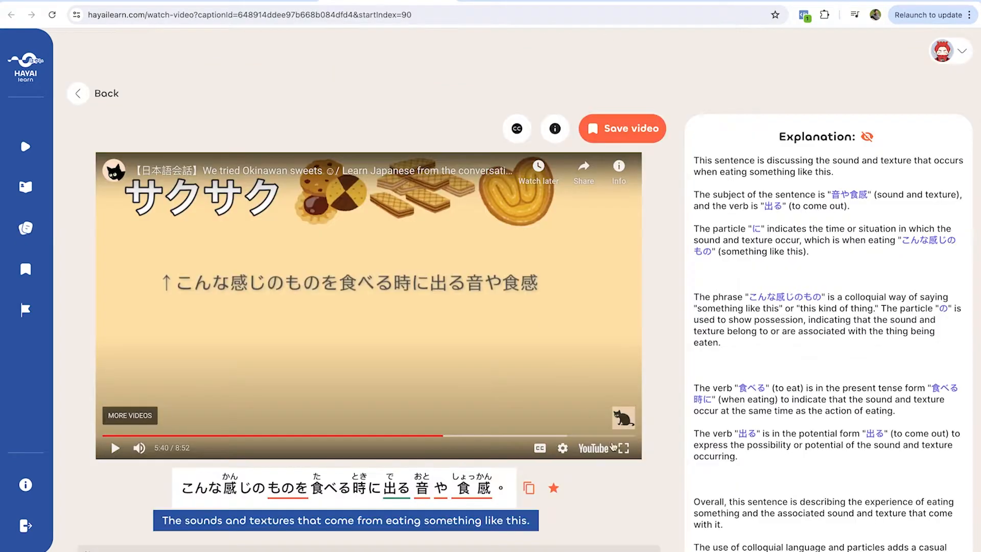
pyautogui.scroll(-2, 640, 495)
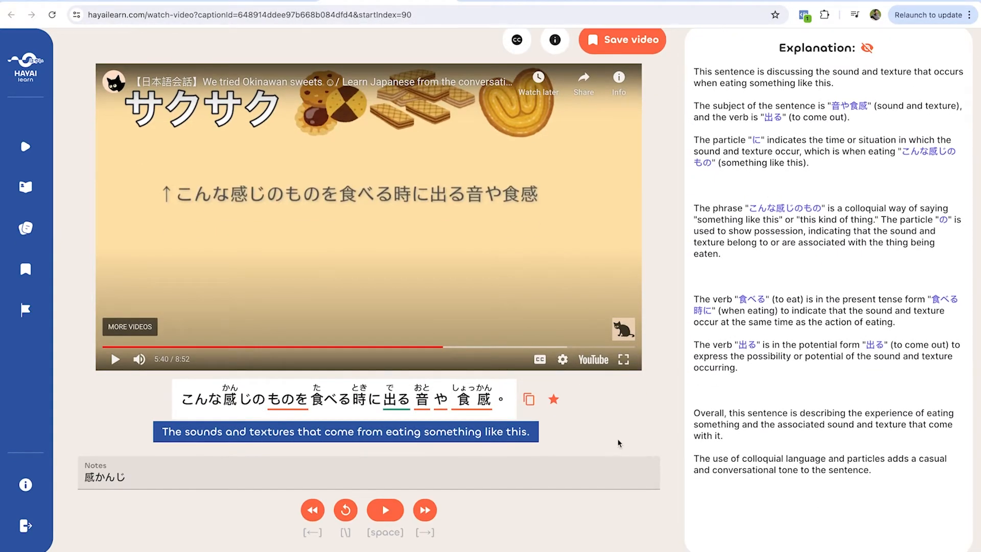
pyautogui.click(552, 399)
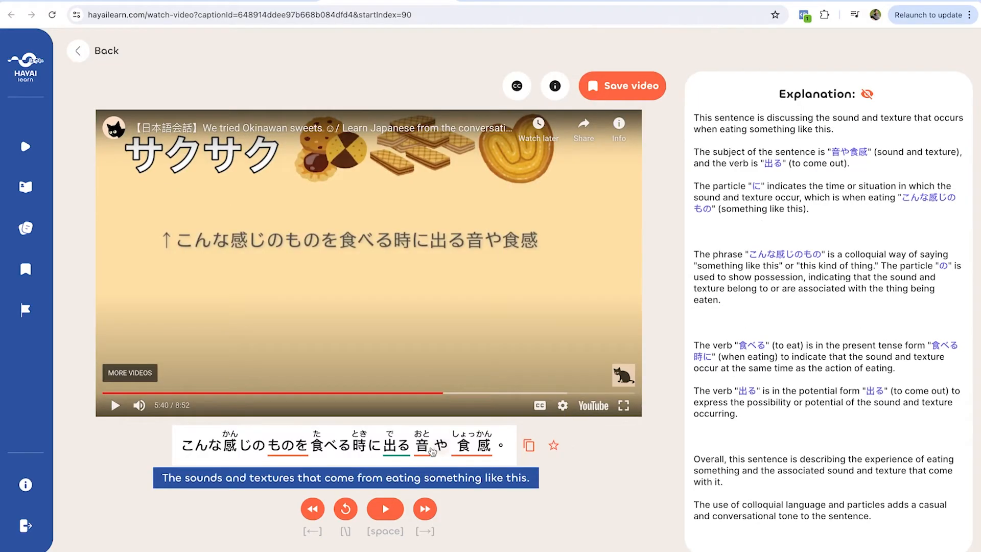
# - Open the dictionary page for 出る from the caption and review its meanings, mined section and example sentences
pyautogui.moveTo(396, 445)
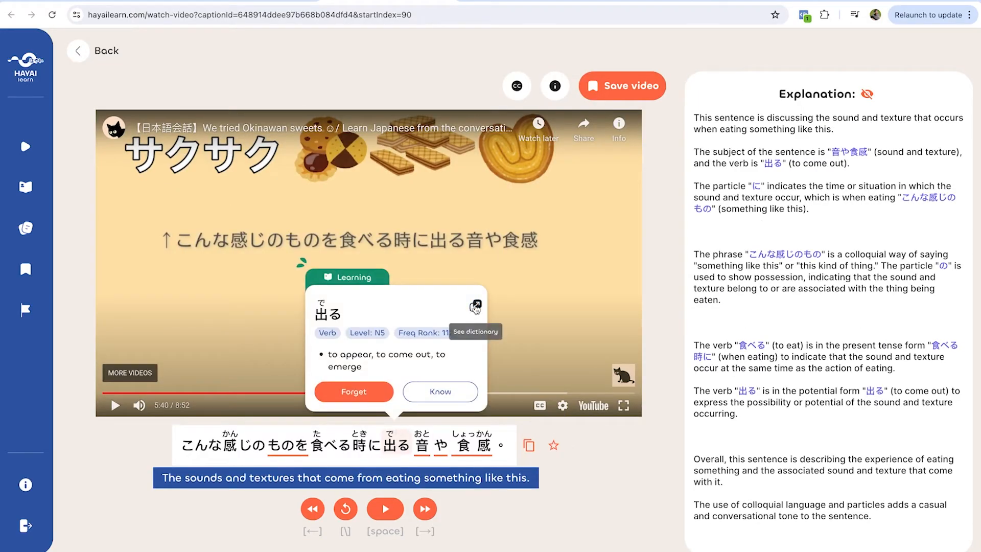
pyautogui.click(476, 305)
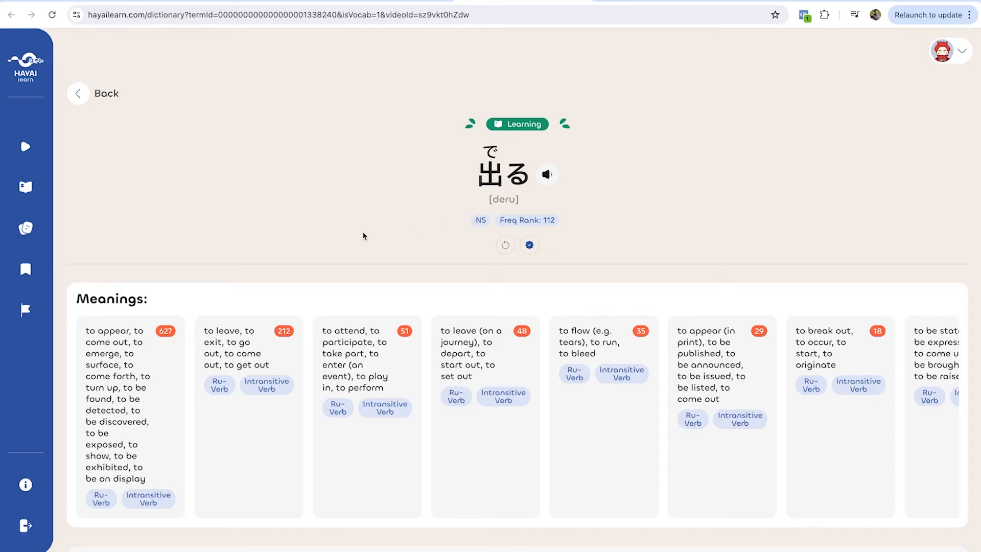
pyautogui.scroll(-7, 363, 236)
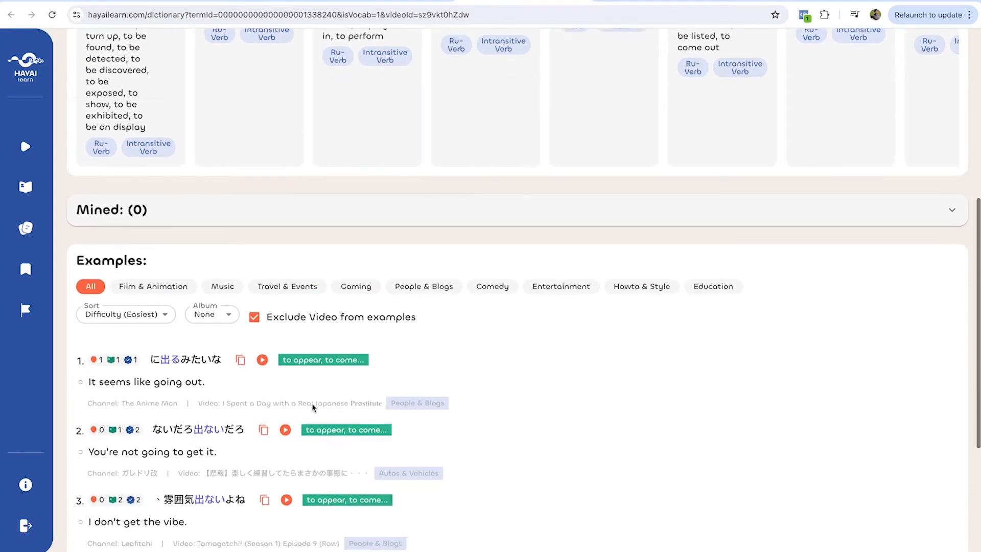
pyautogui.scroll(-4, 313, 407)
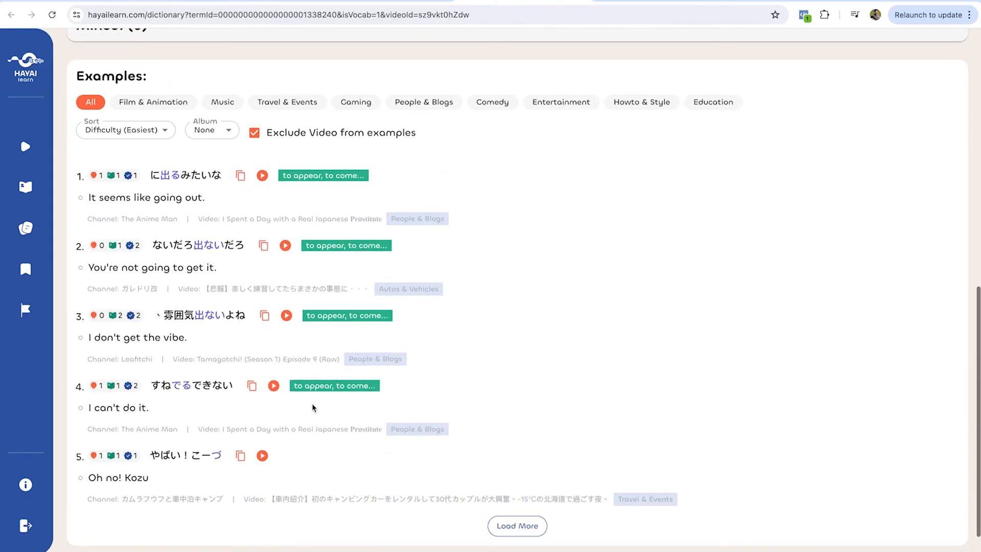
pyautogui.scroll(10, 313, 407)
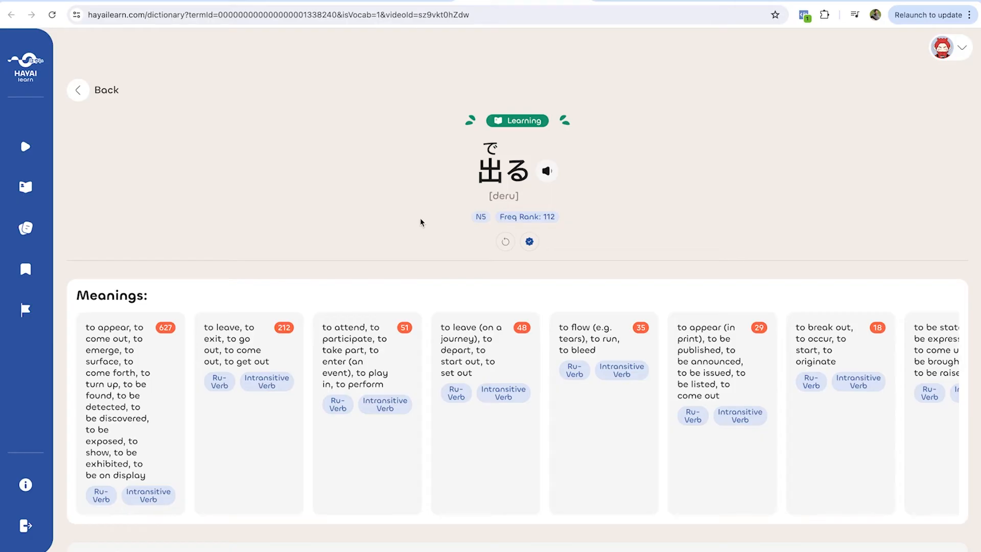
# - On the personal word list, show only the Learning words and look through their cards for Not Mined labels
pyautogui.click(652, 0)
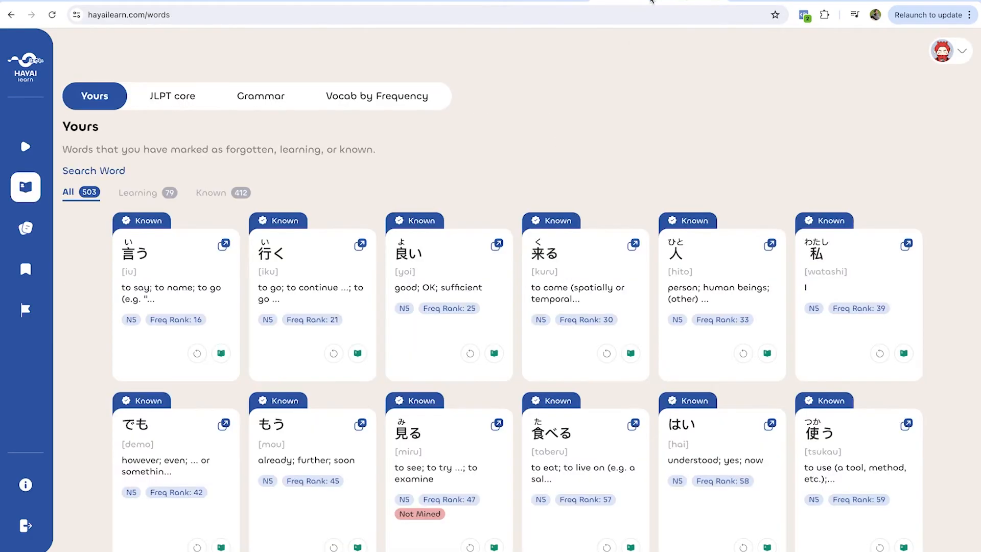
pyautogui.moveTo(21, 189)
pyautogui.click(136, 194)
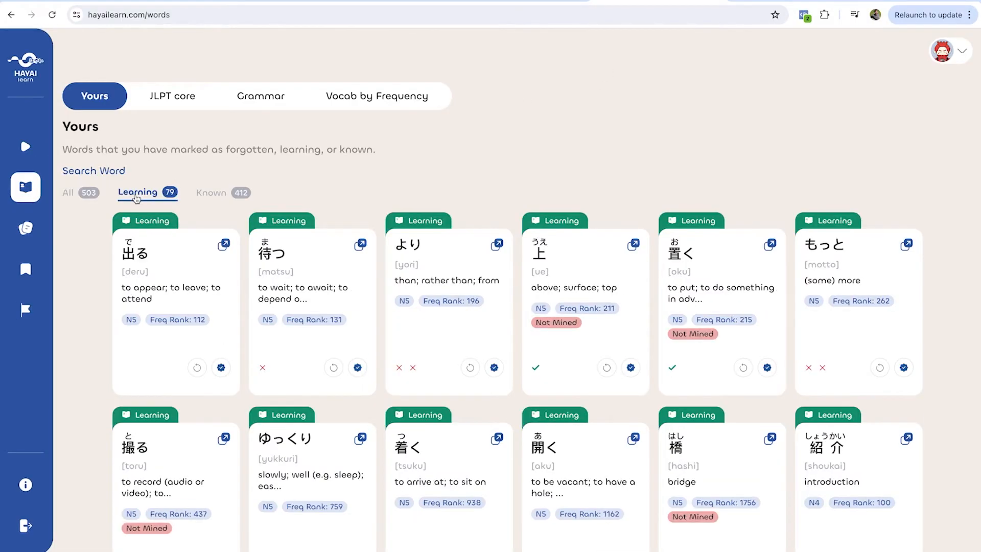
pyautogui.scroll(-1, 498, 301)
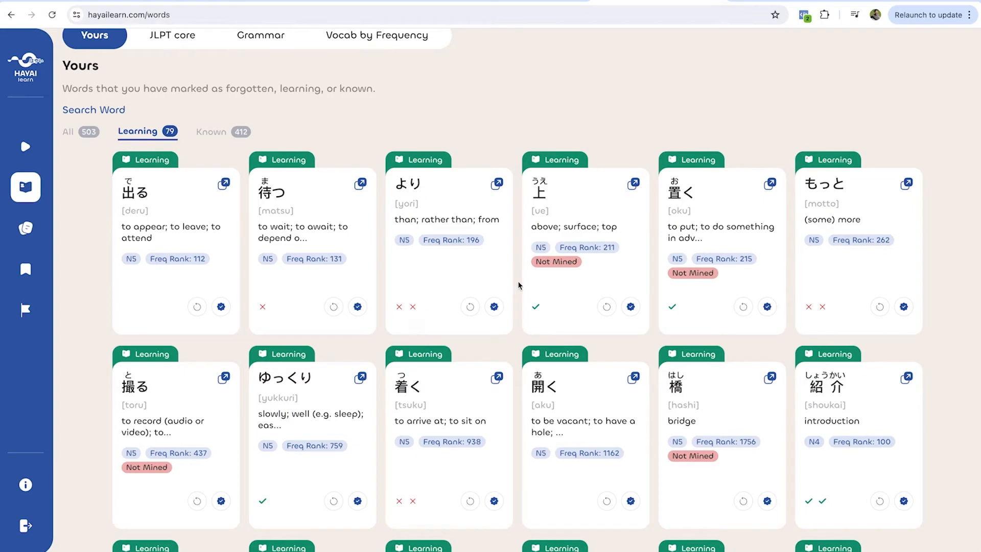
pyautogui.scroll(-20, 519, 285)
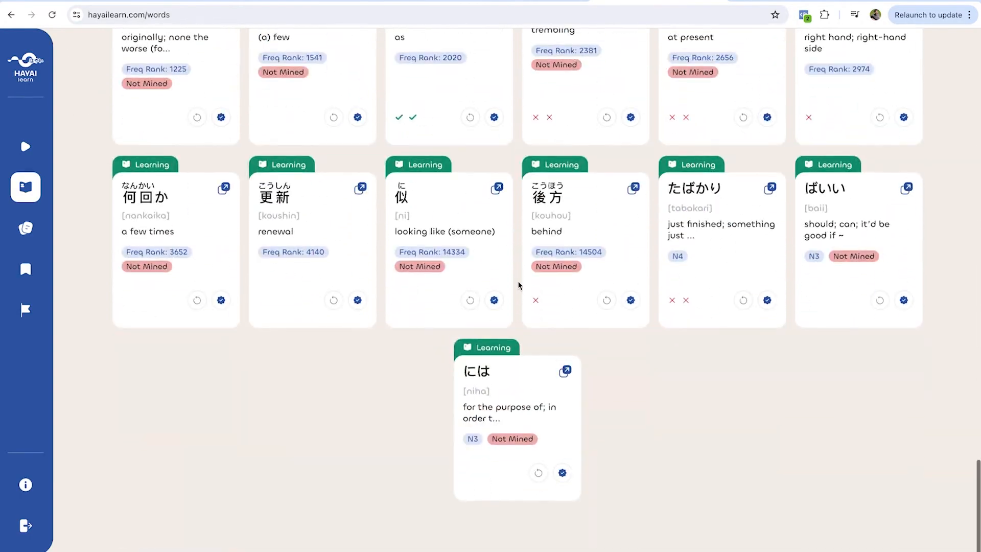
pyautogui.scroll(20, 519, 285)
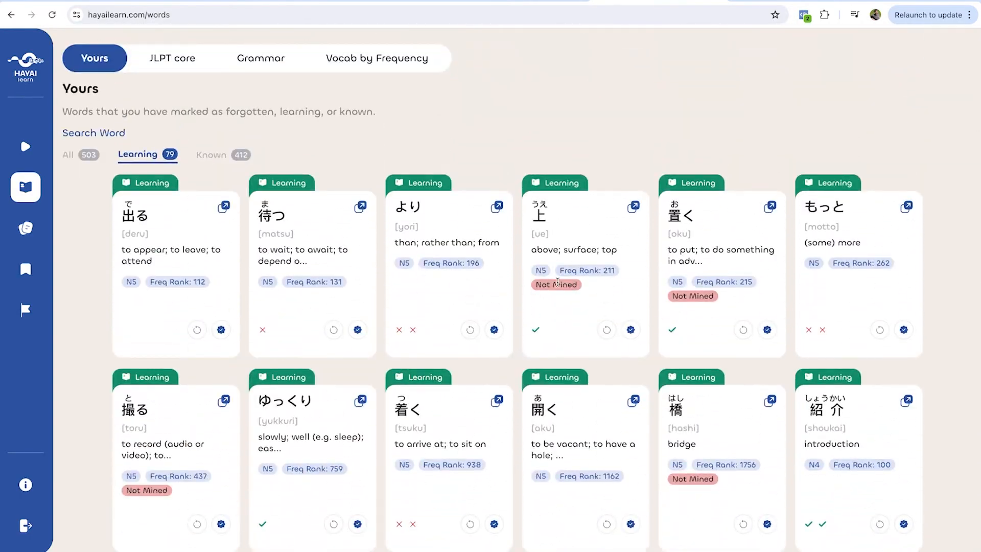
# - Browse the Learning word cards further, checking which are Not Mined and how each was rated in past reviews
pyautogui.scroll(-4, 667, 378)
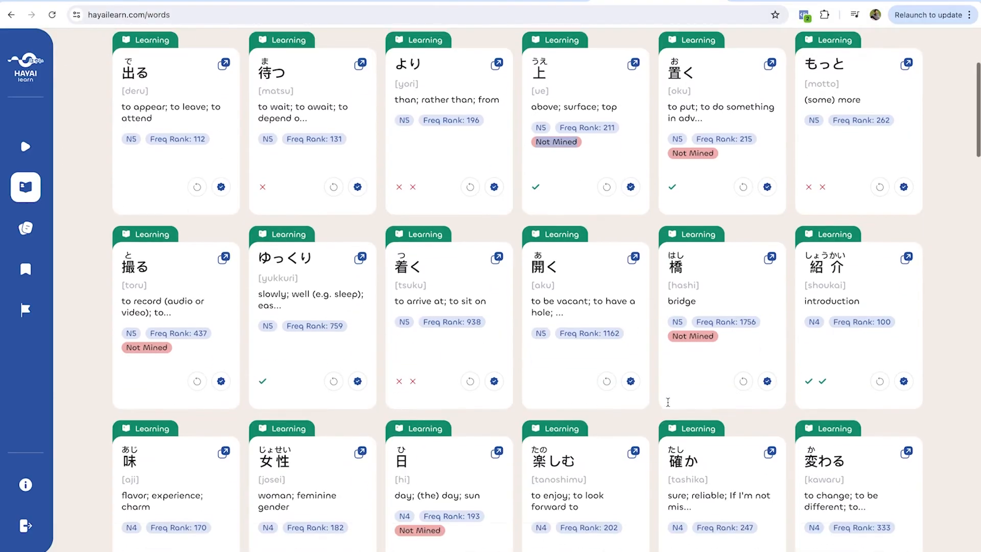
pyautogui.scroll(-2, 453, 479)
pyautogui.scroll(-14, 453, 479)
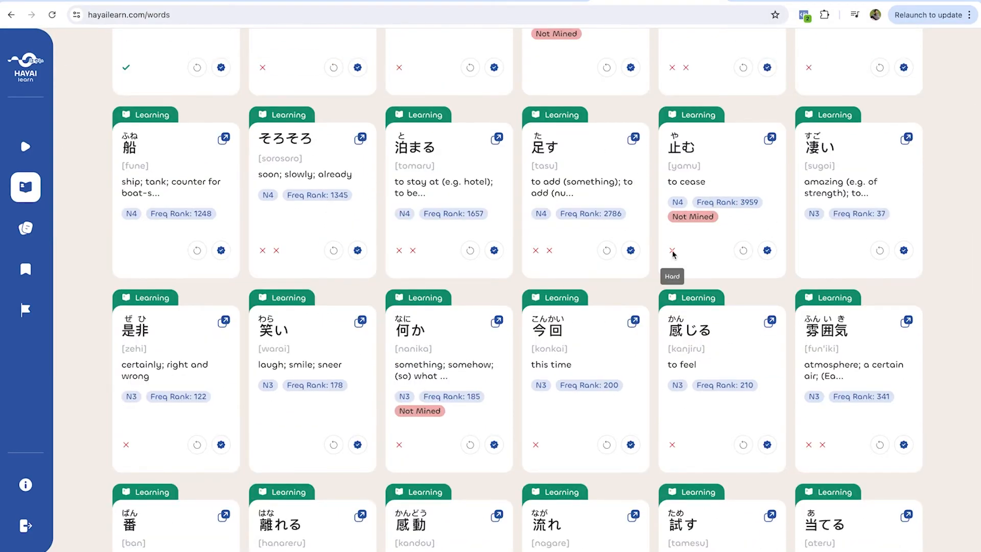
pyautogui.scroll(20, 673, 255)
pyautogui.scroll(-10, 674, 254)
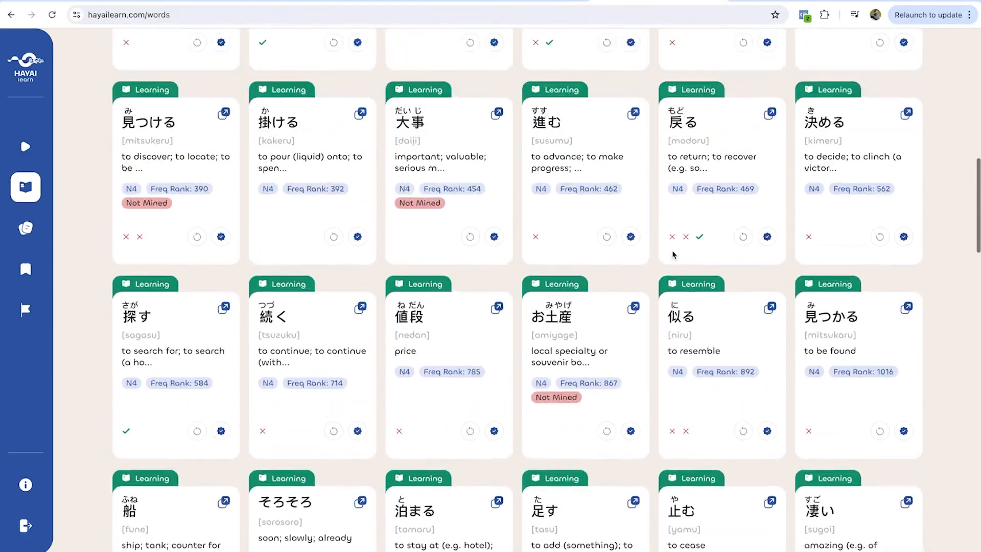
pyautogui.scroll(-1, 674, 254)
pyautogui.scroll(10, 673, 254)
pyautogui.scroll(-1, 673, 251)
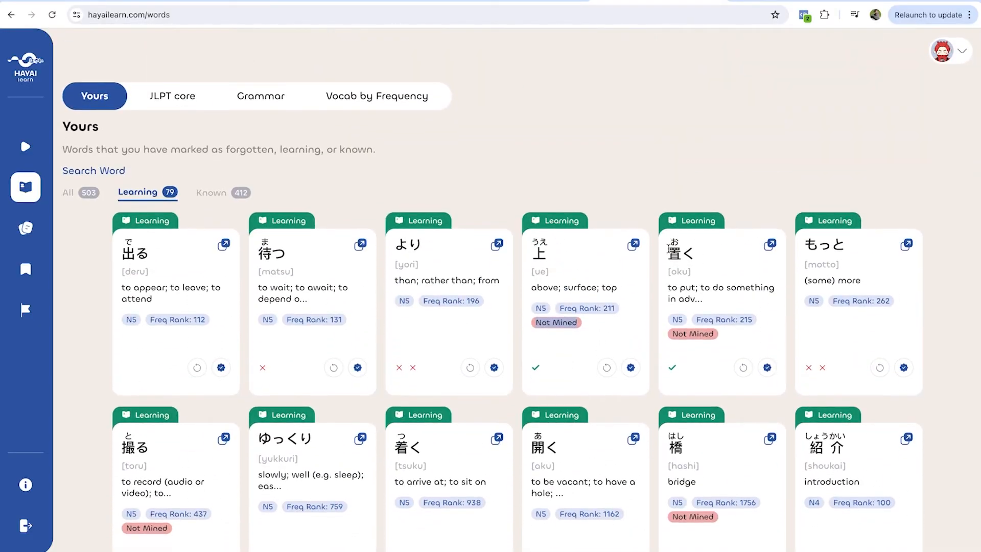
pyautogui.scroll(-1, 651, 207)
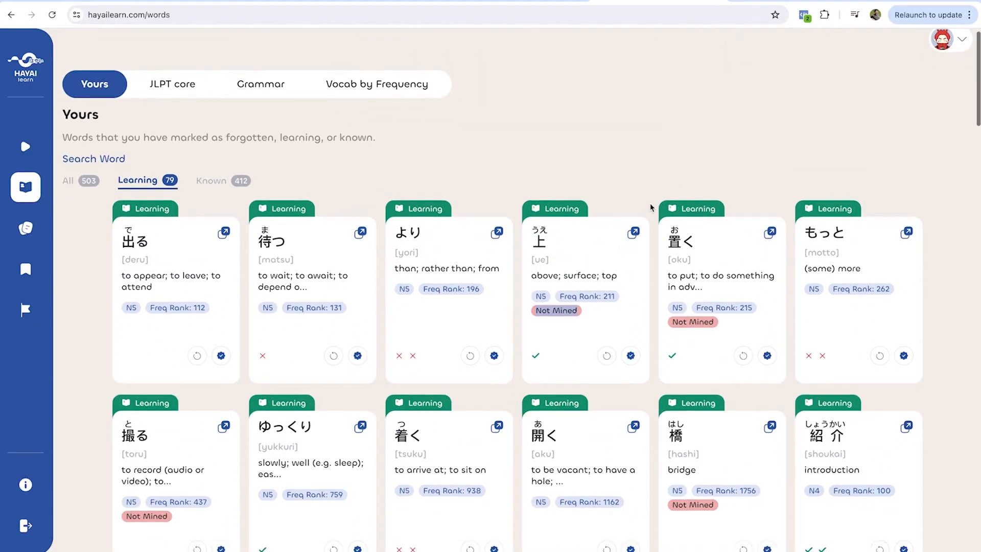
pyautogui.scroll(1, 652, 206)
pyautogui.tripleClick(435, 281)
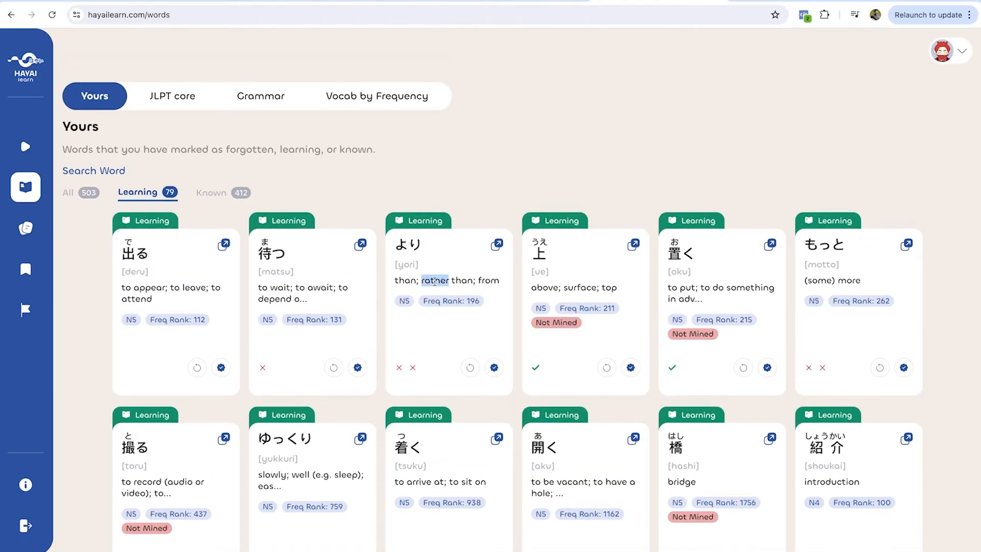
pyautogui.click(402, 327)
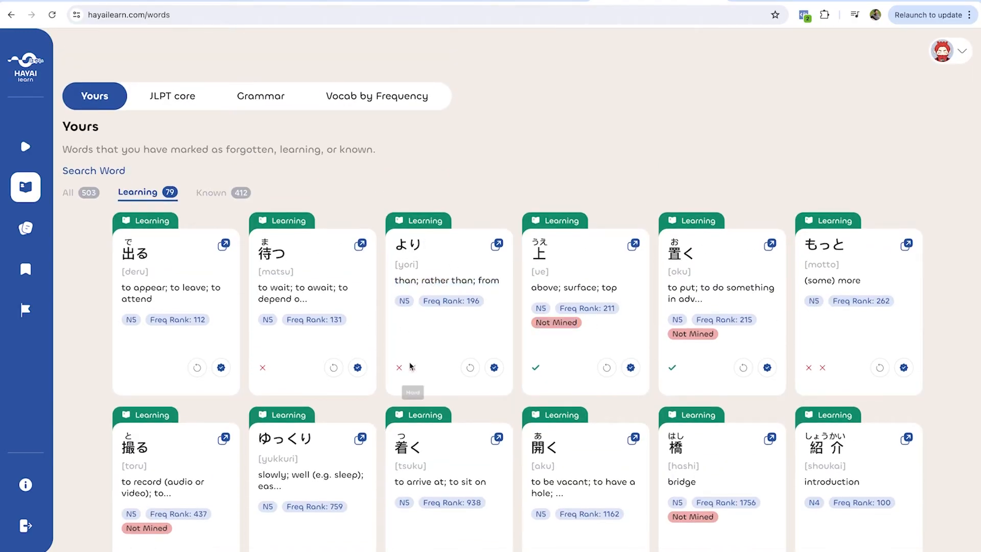
# - Open the dictionary page for より and read its meanings, expanded mined sentence and example sentences
pyautogui.scroll(-2, 400, 370)
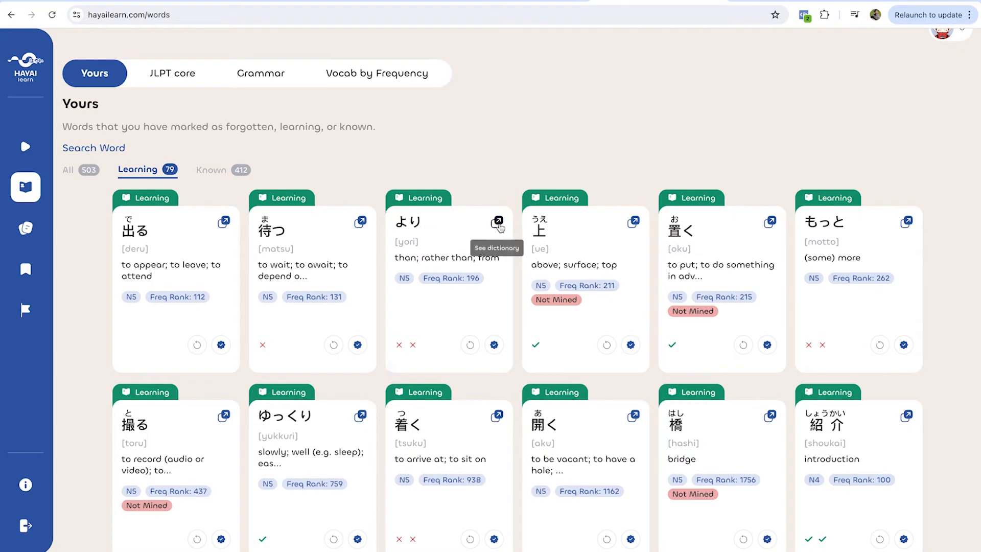
pyautogui.click(497, 222)
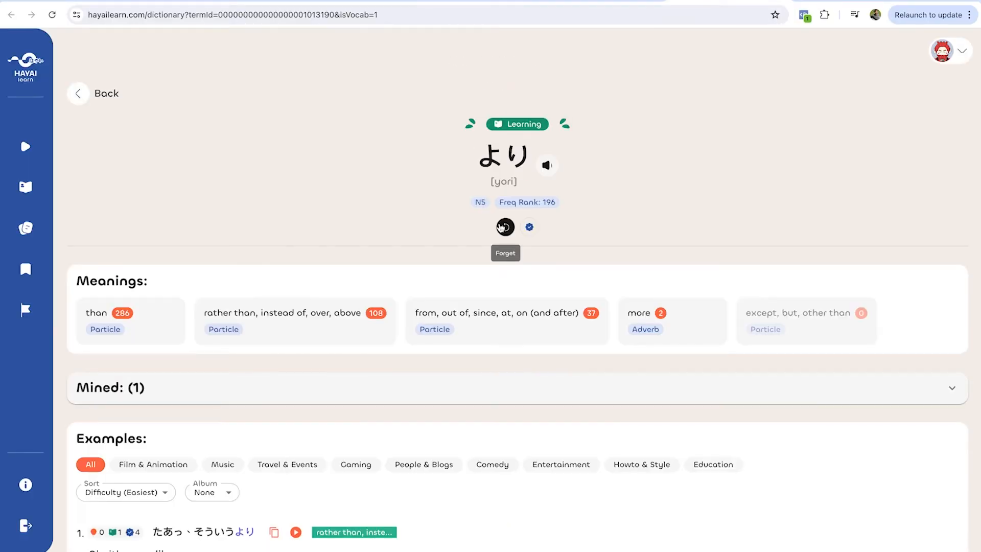
pyautogui.scroll(-3, 500, 227)
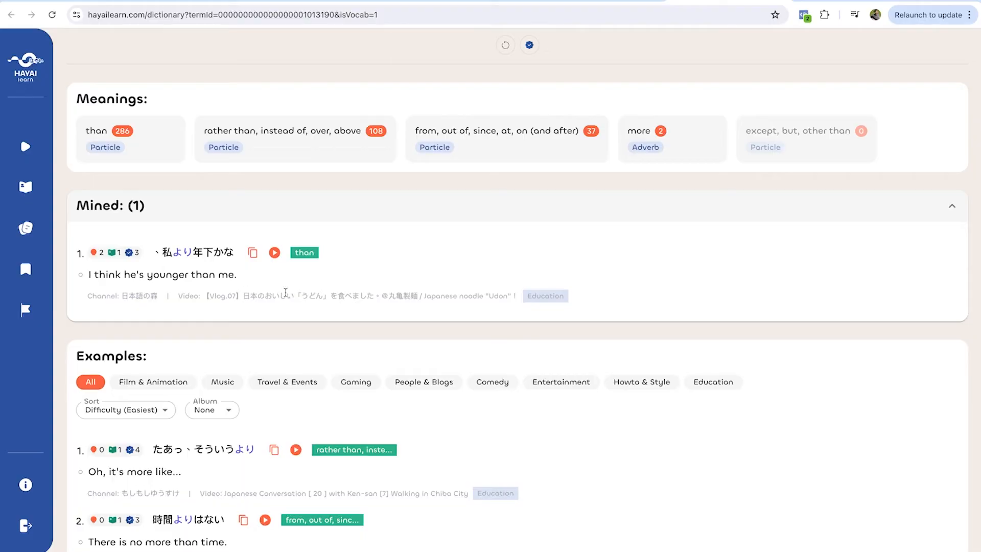
pyautogui.scroll(-2, 337, 399)
pyautogui.scroll(3, 336, 399)
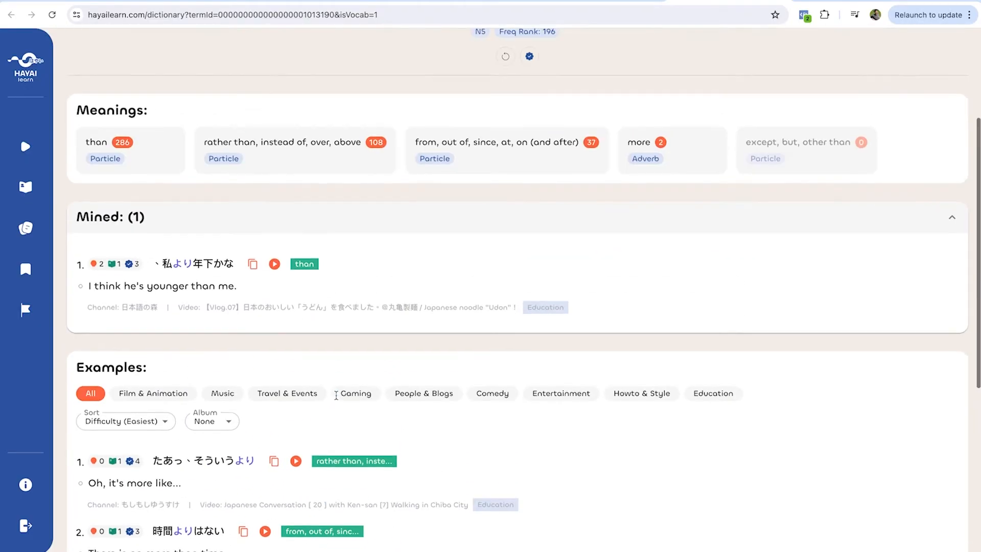
pyautogui.moveTo(169, 265); pyautogui.dragTo(216, 265)
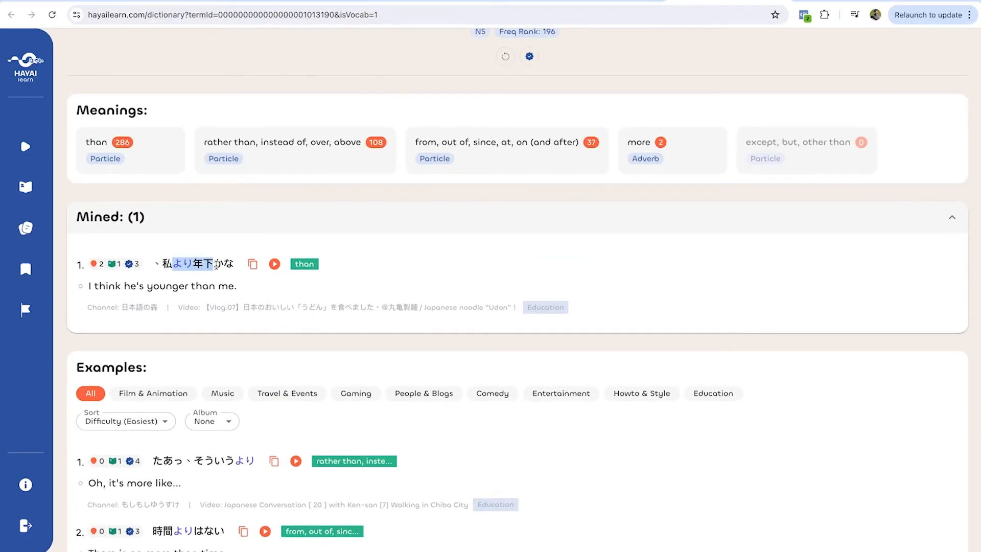
pyautogui.click(216, 265)
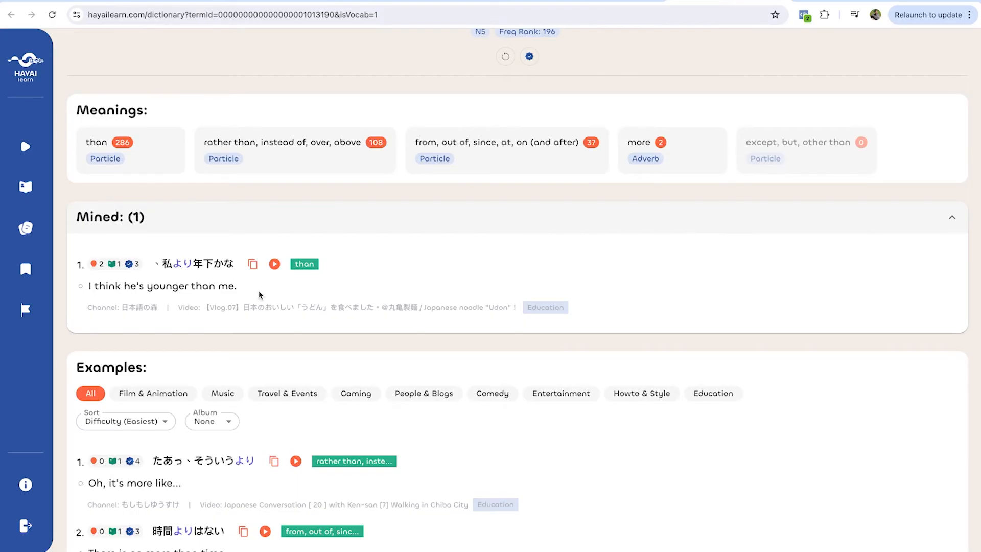
pyautogui.scroll(-6, 259, 295)
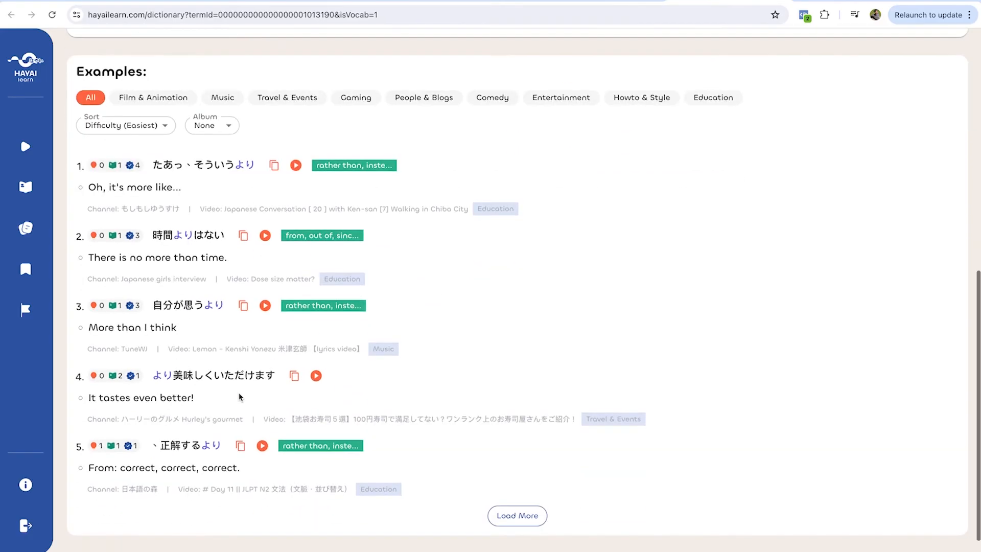
pyautogui.click(517, 489)
pyautogui.scroll(-2, 441, 390)
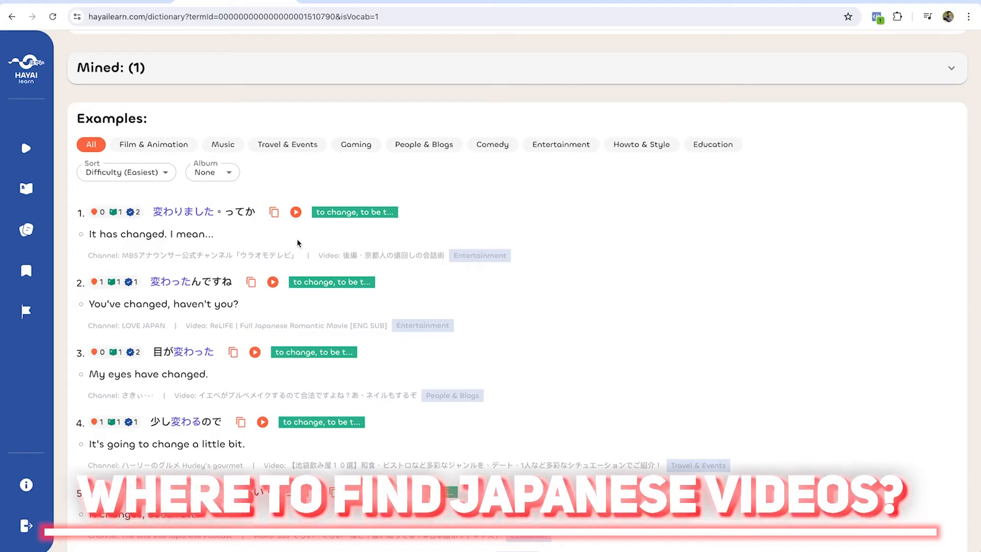
# - Open the video library, search it for "school" and look through the matching videos
pyautogui.scroll(2, 298, 243)
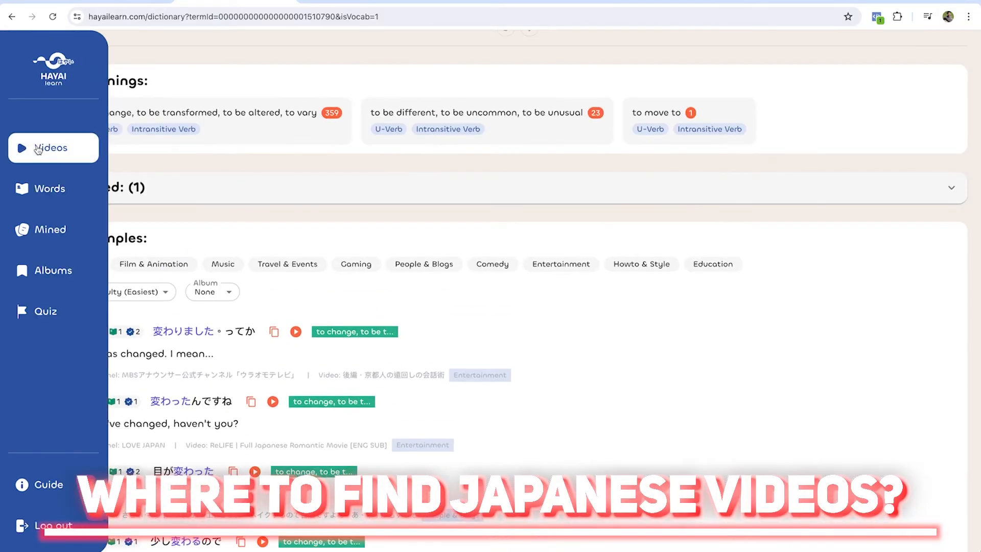
pyautogui.click(37, 150)
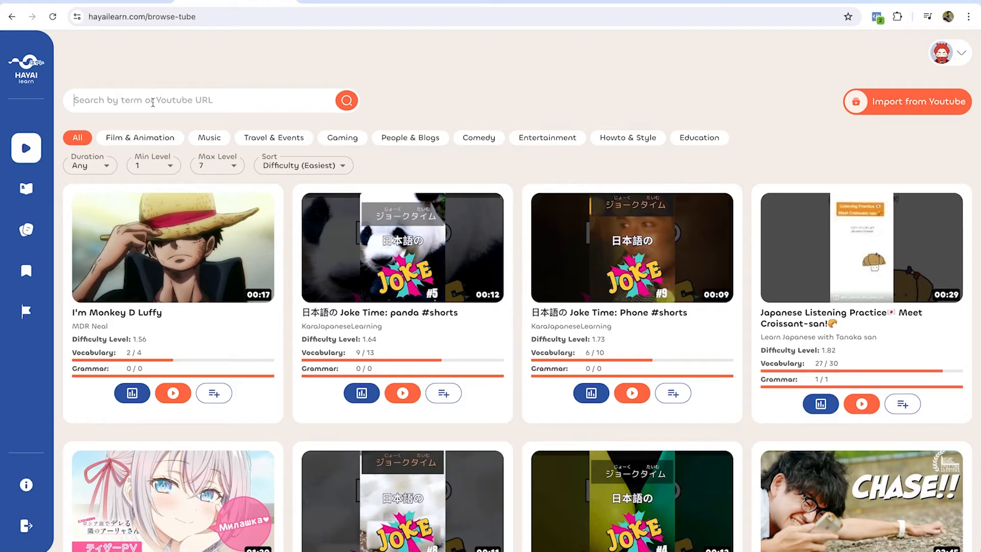
pyautogui.click(152, 102)
pyautogui.write('sch')
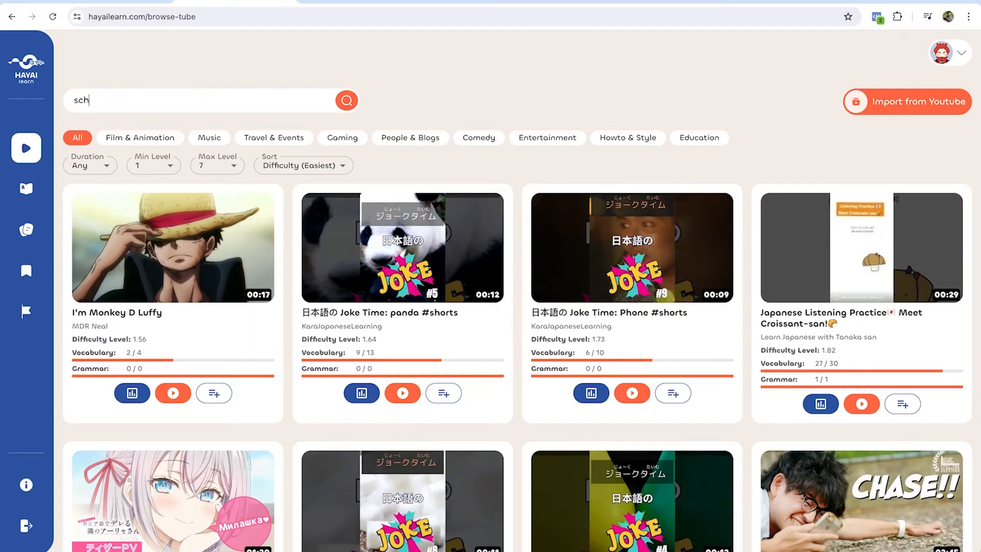
pyautogui.write('ool')
pyautogui.press('Return')
pyautogui.scroll(-5, 342, 321)
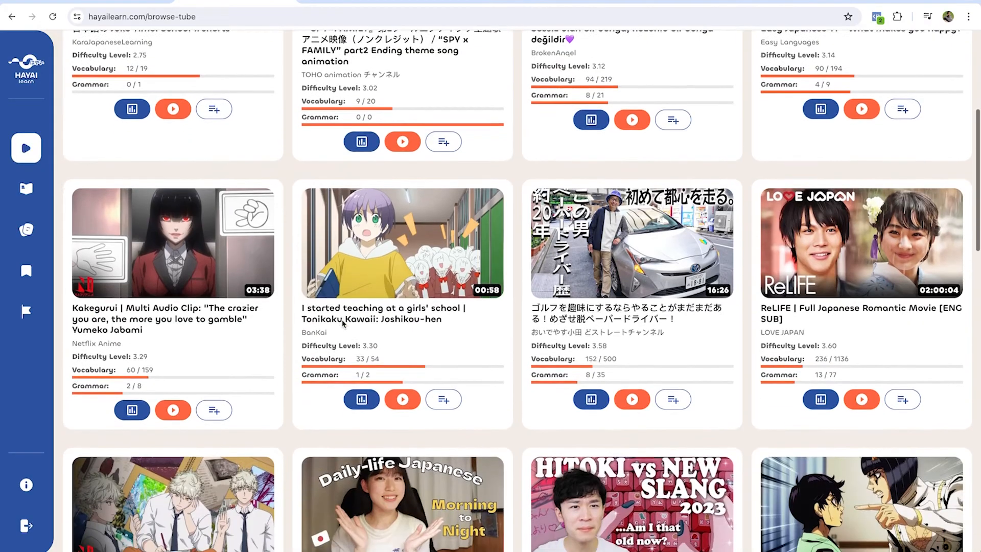
pyautogui.scroll(-4, 342, 321)
pyautogui.scroll(10, 152, 107)
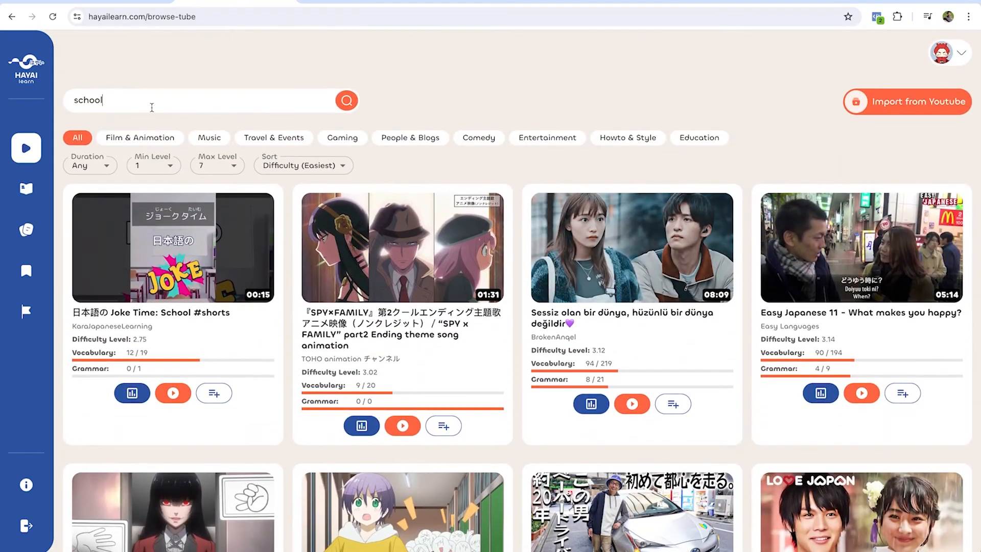
# - Search the video library for "interview"
pyautogui.hotkey('ctrl', 'a')
pyautogui.write('interview')
pyautogui.press('Return')
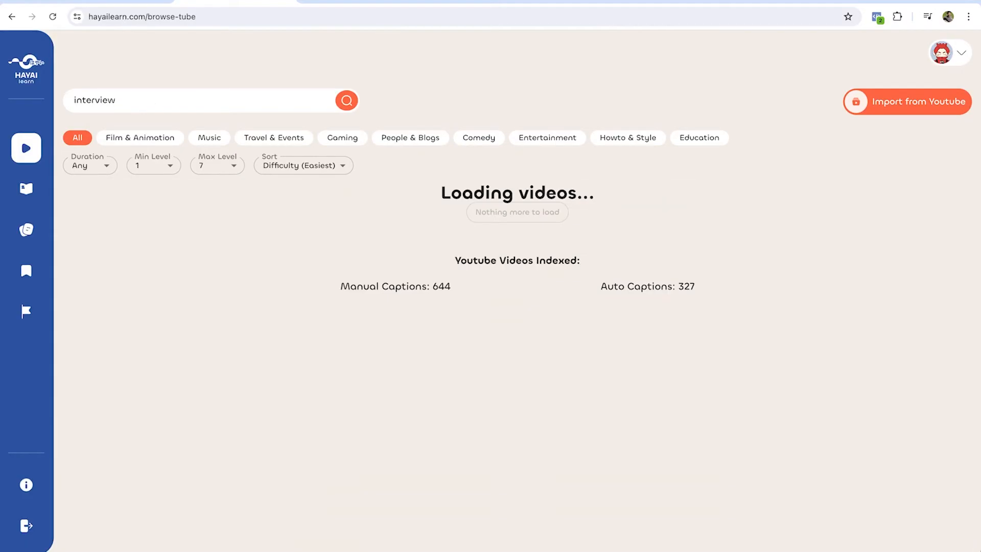
# - Search the video library for "podcast" and look through the matching videos
pyautogui.hotkey('ctrl', 'a')
pyautogui.write('podca')
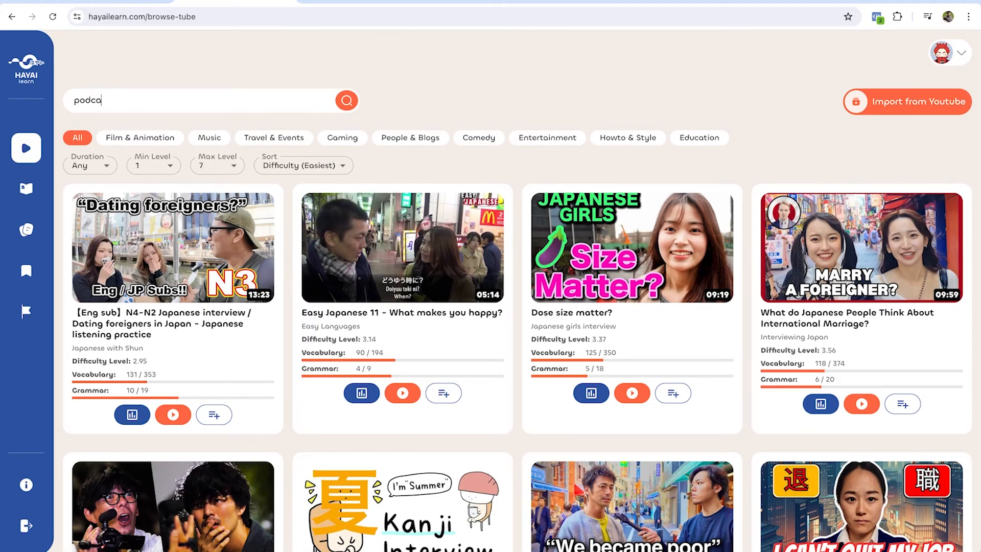
pyautogui.write('st')
pyautogui.press('Return')
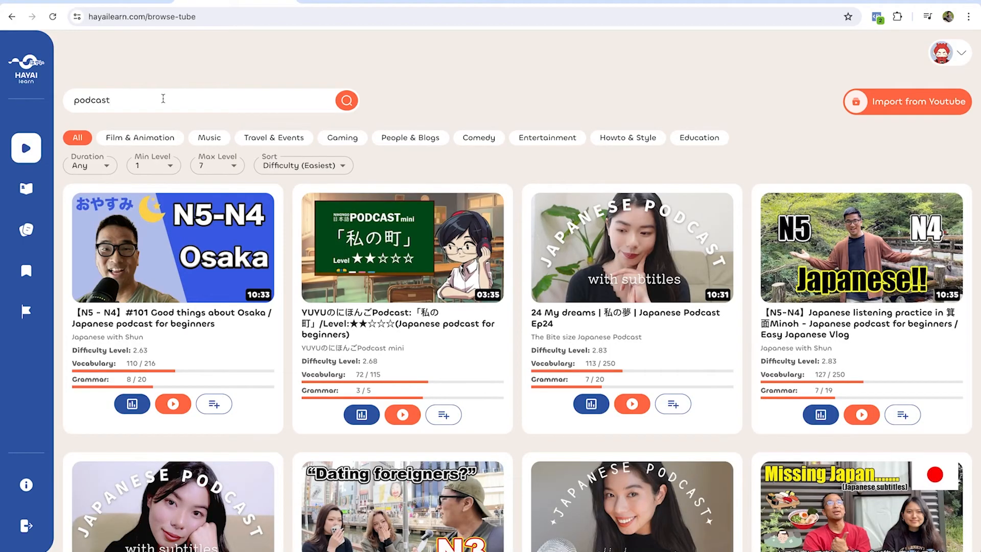
pyautogui.scroll(-15, 293, 247)
pyautogui.scroll(15, 293, 247)
# - Clear the video search term and open the page for importing a video from YouTube
pyautogui.hotkey('ctrl', 'a')
pyautogui.press('BackSpace')
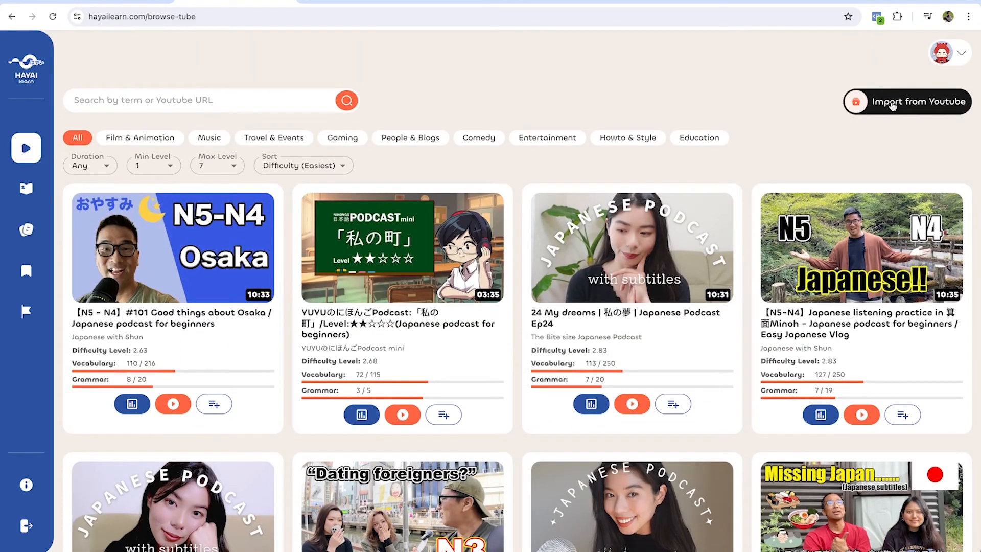
pyautogui.click(892, 105)
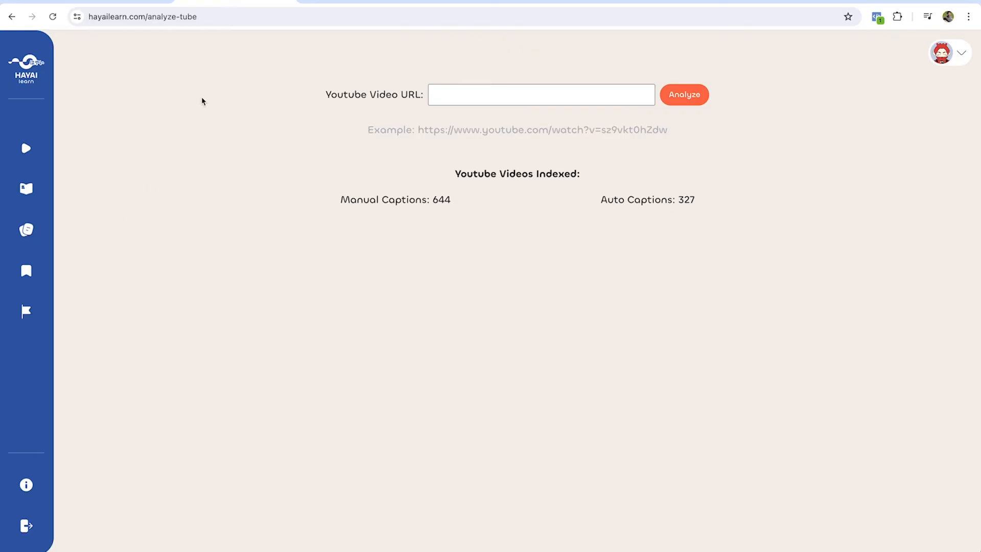
# - Switch to YouTube's search results for "final fantasy xv" and look through the listed videos
pyautogui.click(368, 1)
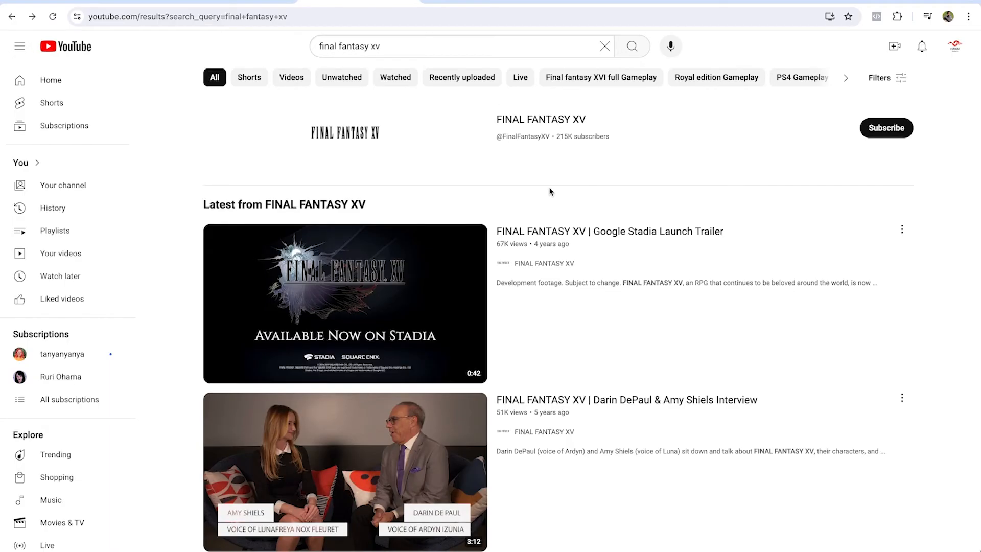
pyautogui.scroll(-6, 550, 191)
pyautogui.scroll(7, 550, 191)
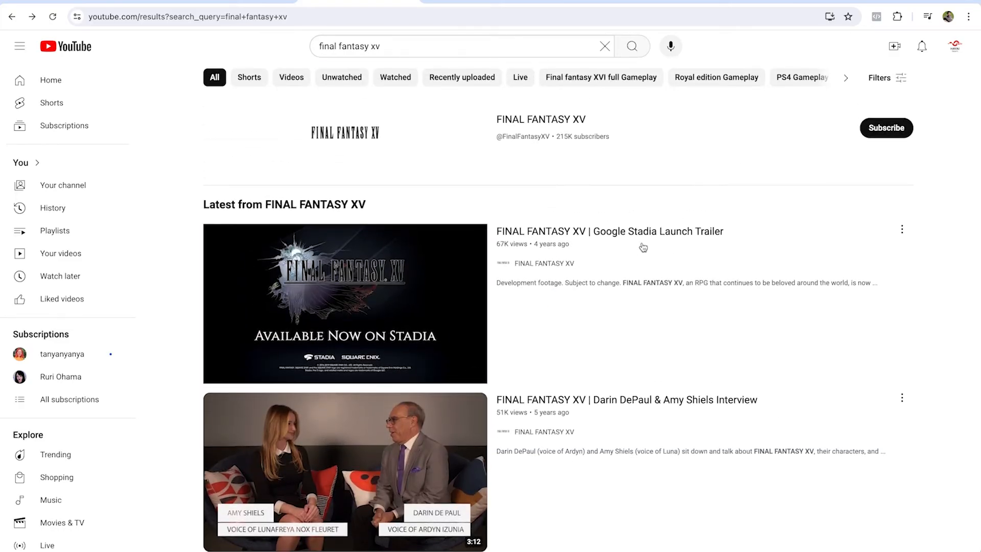
pyautogui.scroll(-11, 643, 247)
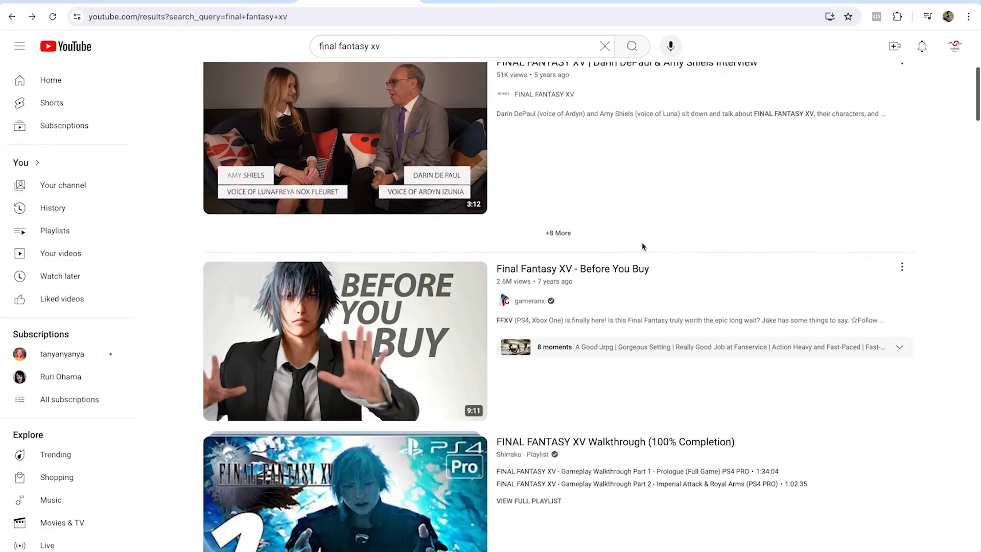
pyautogui.scroll(10, 643, 247)
pyautogui.scroll(1, 644, 248)
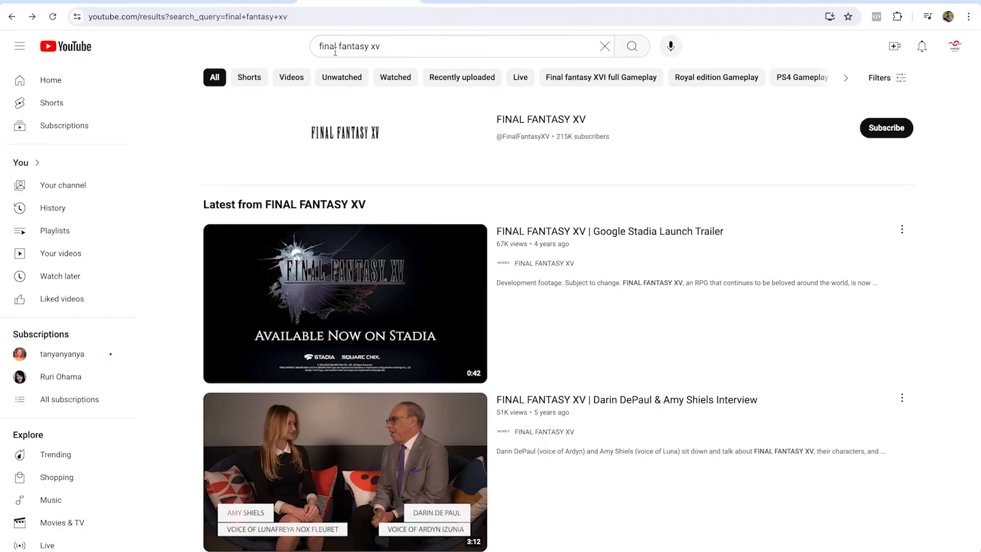
# - Switch to the Google results for "final fantasy in japanese" and copy the Japanese title ファイナルファンタジー
pyautogui.click(479, 1)
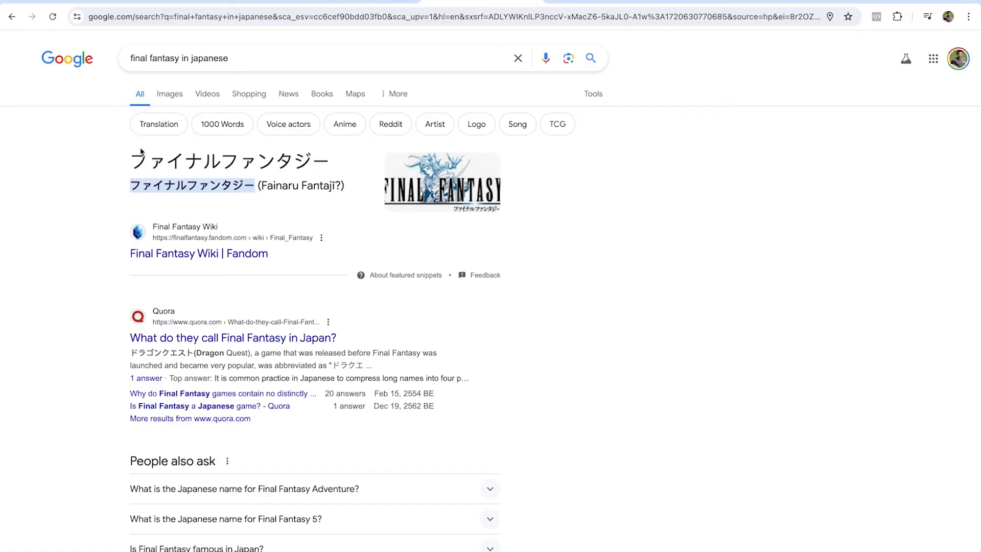
pyautogui.moveTo(135, 158); pyautogui.dragTo(257, 162)
pyautogui.click(158, 187)
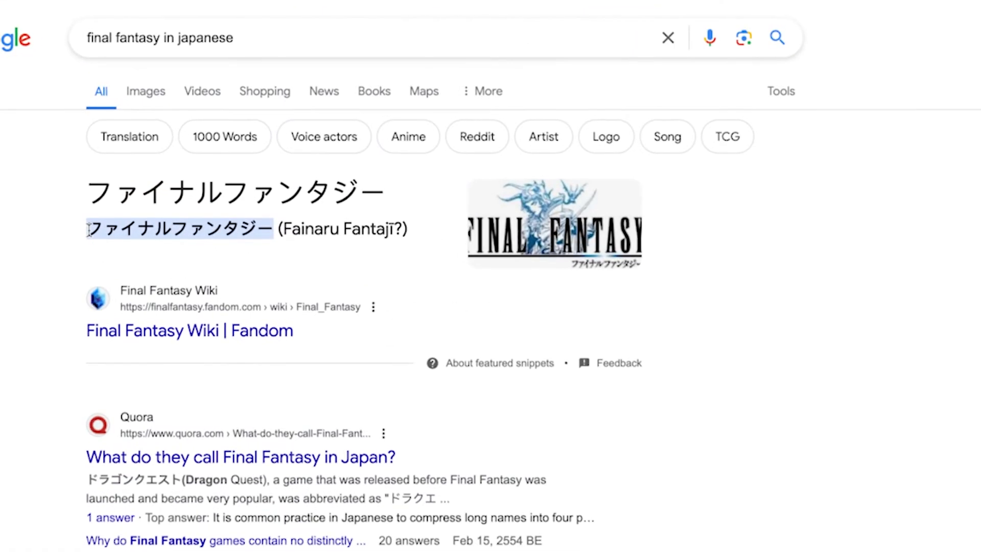
pyautogui.moveTo(89, 230); pyautogui.dragTo(271, 225)
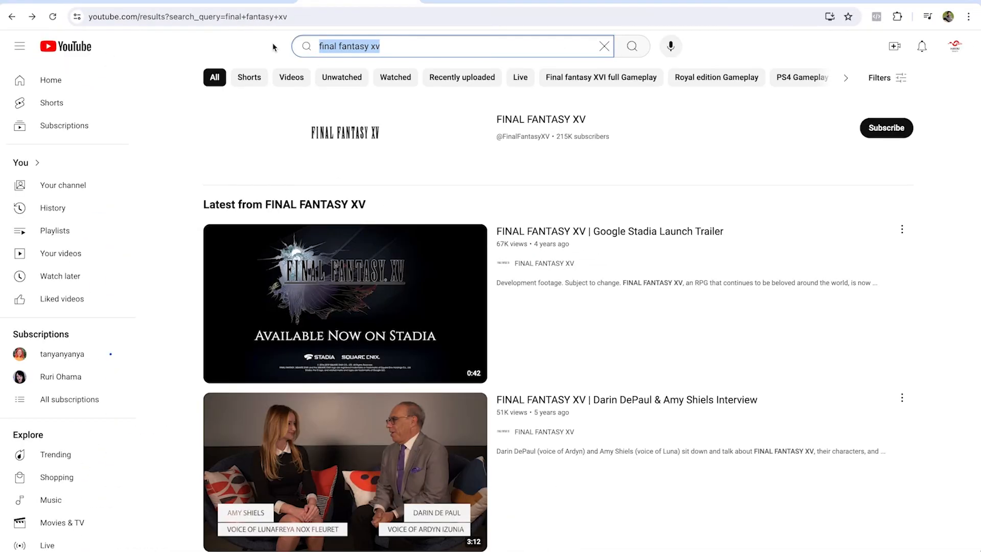
# - Search YouTube for ファイナルファンタジー and filter the results to videos with Subtitles/CC
pyautogui.write('ファイナルファンタジー')
pyautogui.press('Return')
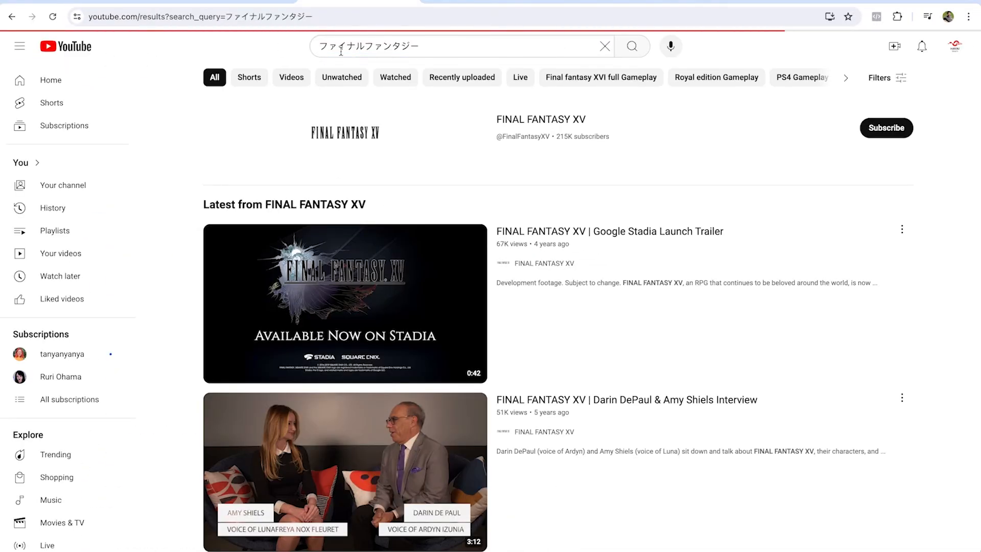
pyautogui.click(886, 77)
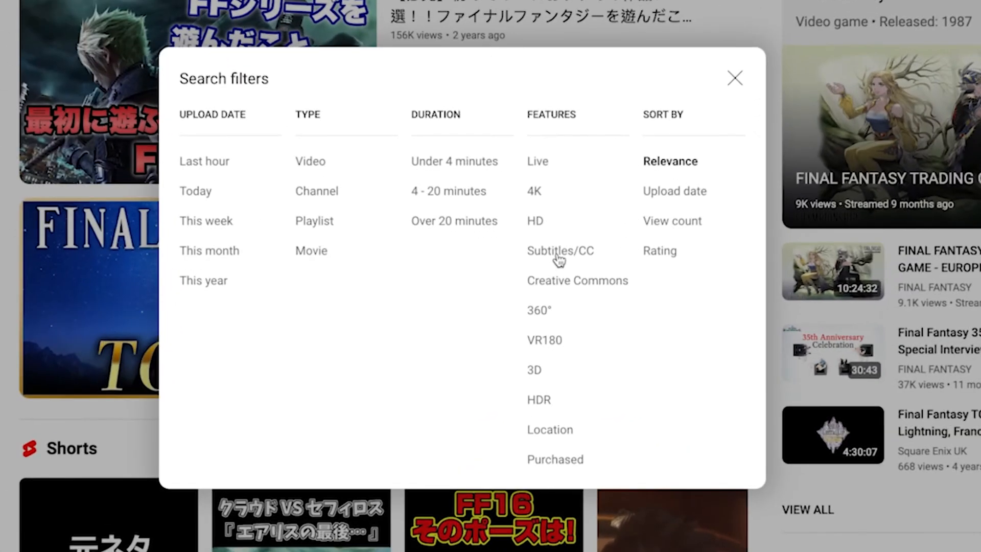
pyautogui.click(555, 283)
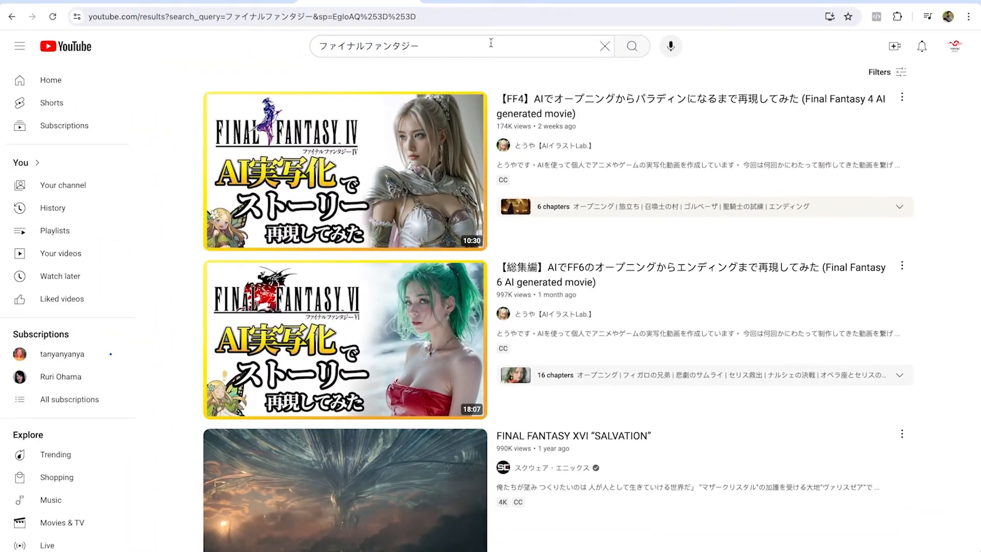
# - Narrow the captioned search results to videos over 20 minutes long and look through the listed videos
pyautogui.click(880, 73)
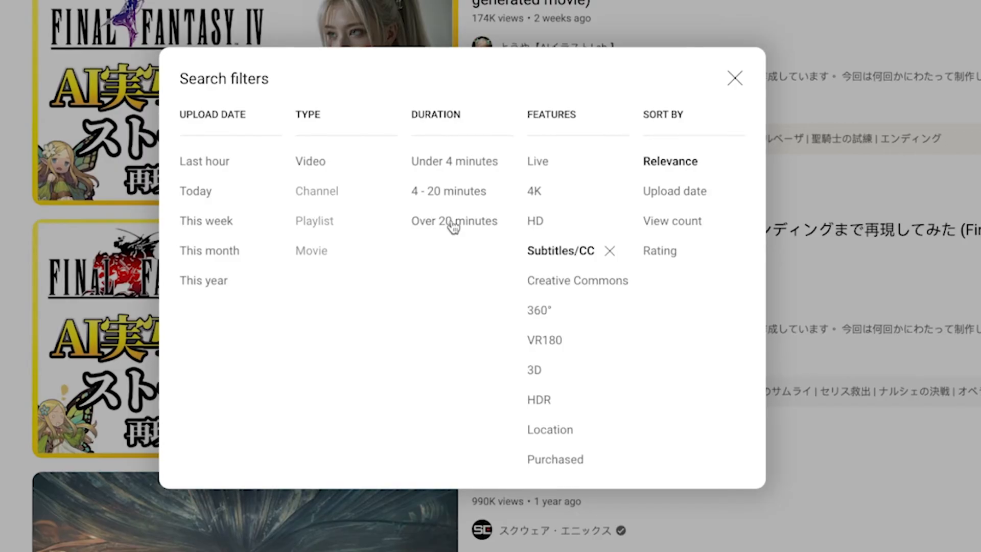
pyautogui.click(452, 222)
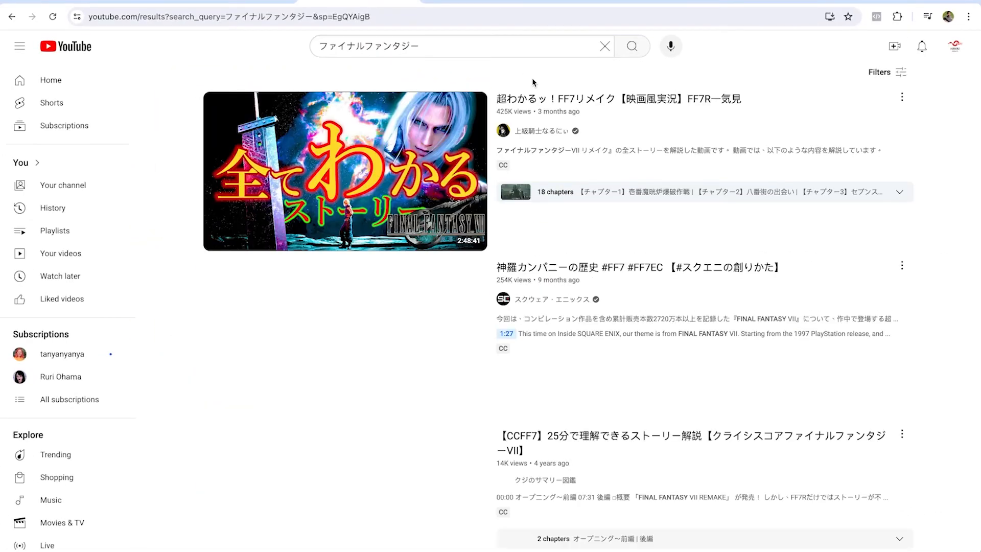
pyautogui.scroll(-20, 475, 214)
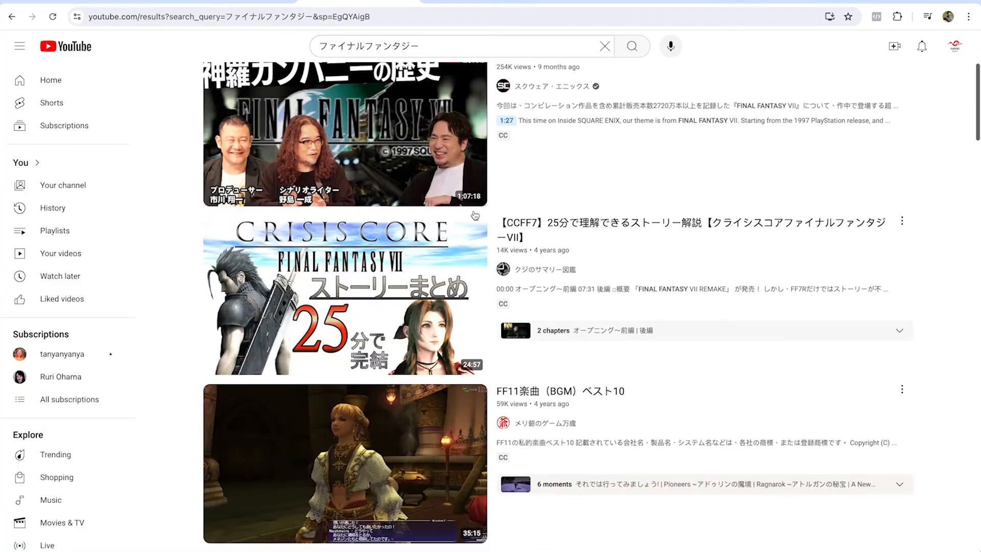
pyautogui.scroll(-7, 486, 149)
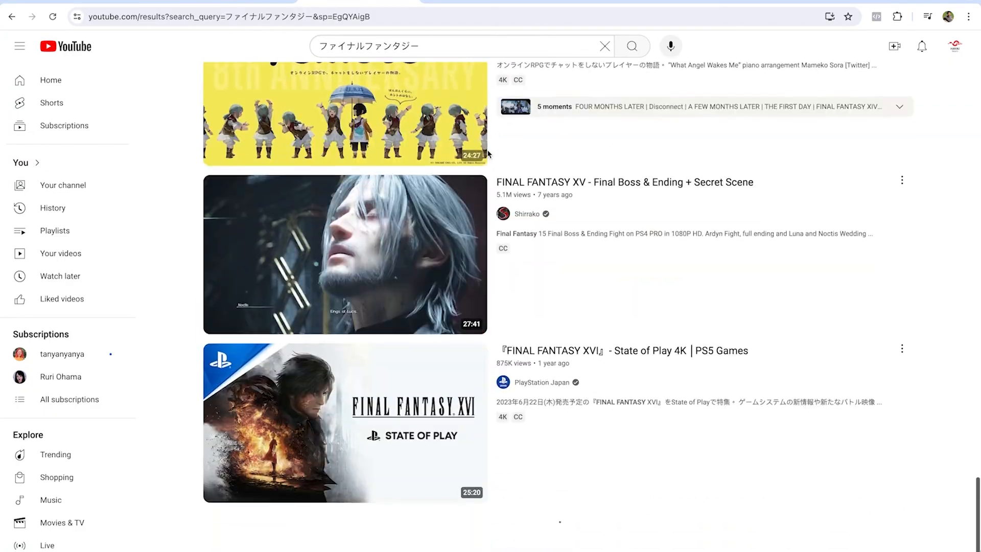
pyautogui.scroll(-8, 523, 216)
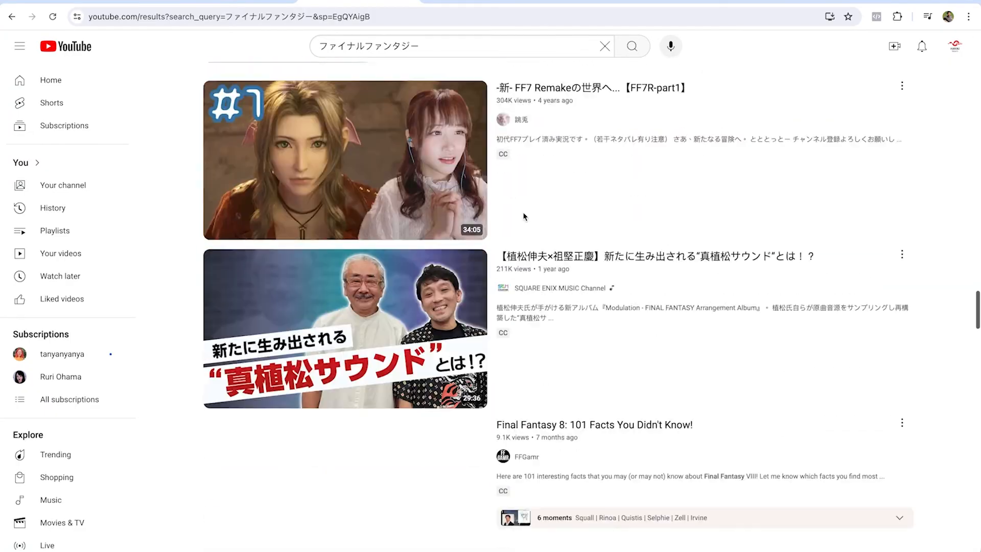
pyautogui.scroll(20, 587, 168)
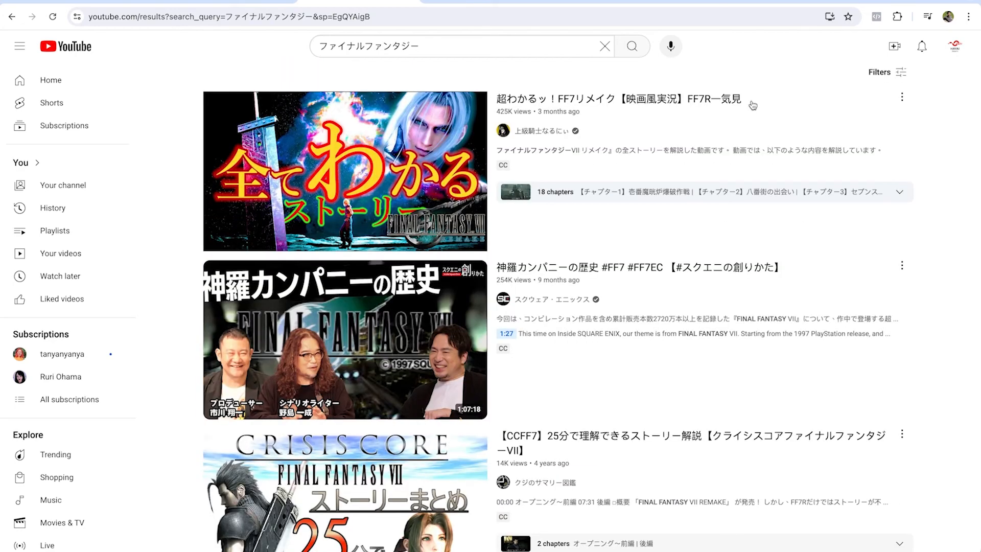
# - Change the YouTube search to ファイナルファンタジー 映画 xv and run it
pyautogui.click(632, 103)
pyautogui.write('映画風実況】FF7R一気見')
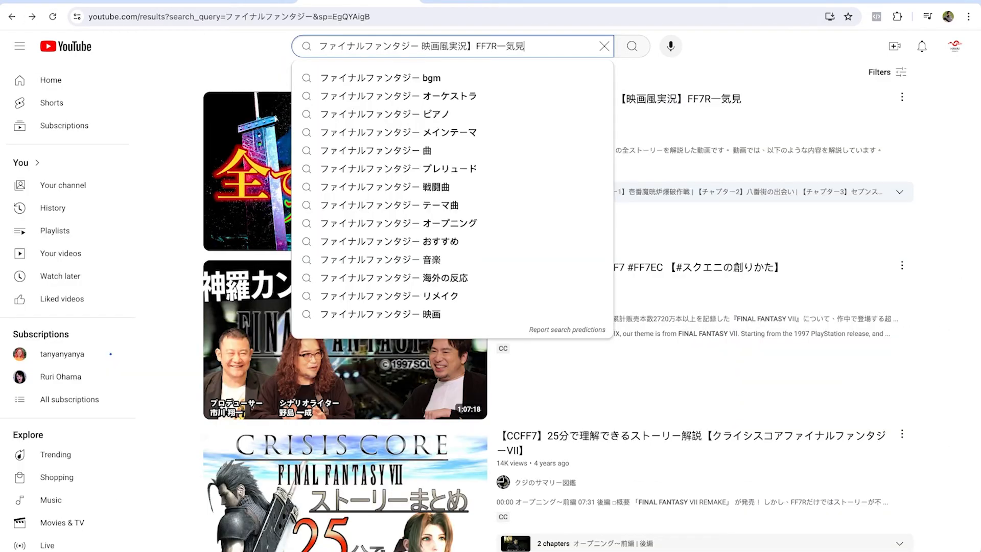
pyautogui.press('BackSpace')
pyautogui.press('Left')
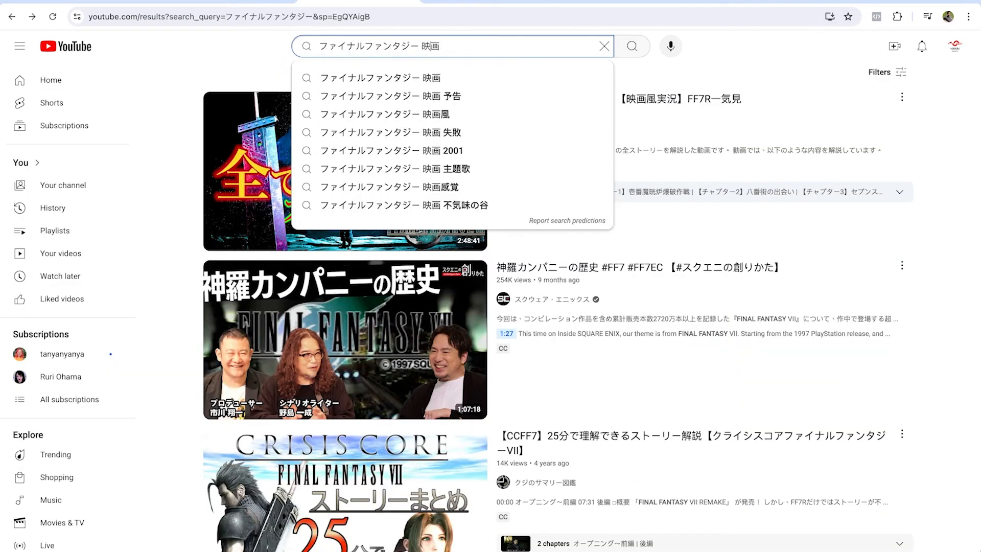
pyautogui.write('xv')
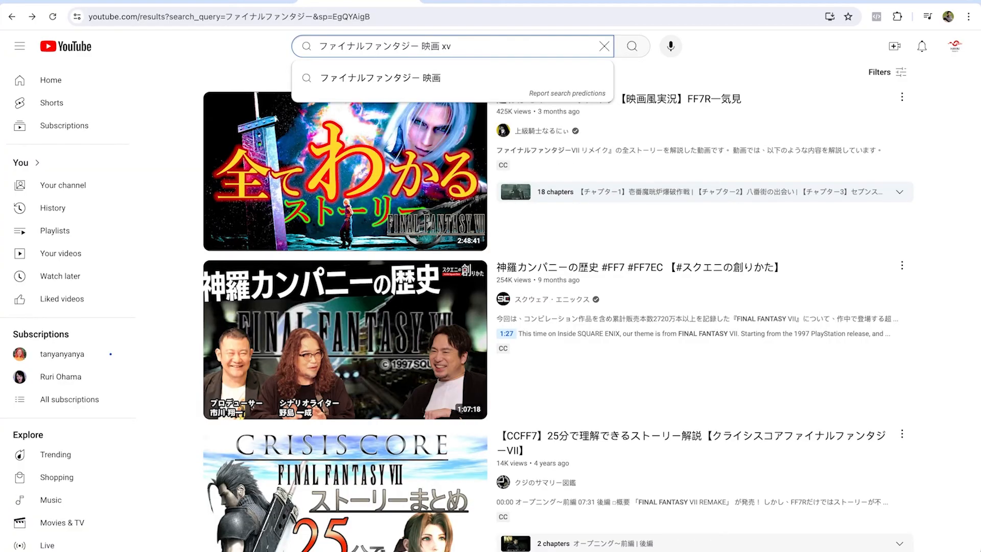
pyautogui.press('Return')
# - Find the 【実況なし】「ファイナルファンタジーXV -ROYAL EDITION-」【FF15】 playlist in the results and open its Part 1 video
pyautogui.scroll(-8, 591, 202)
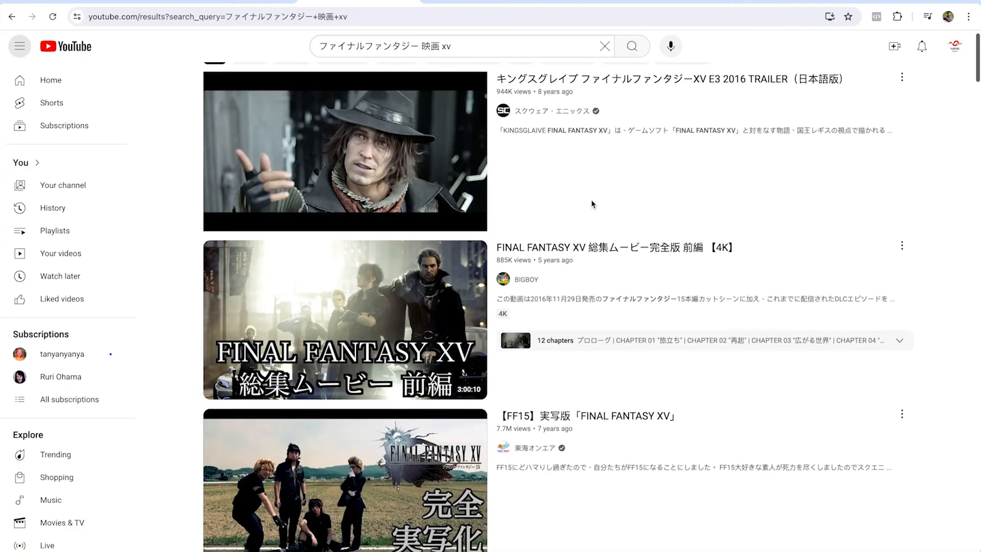
pyautogui.scroll(-4, 591, 203)
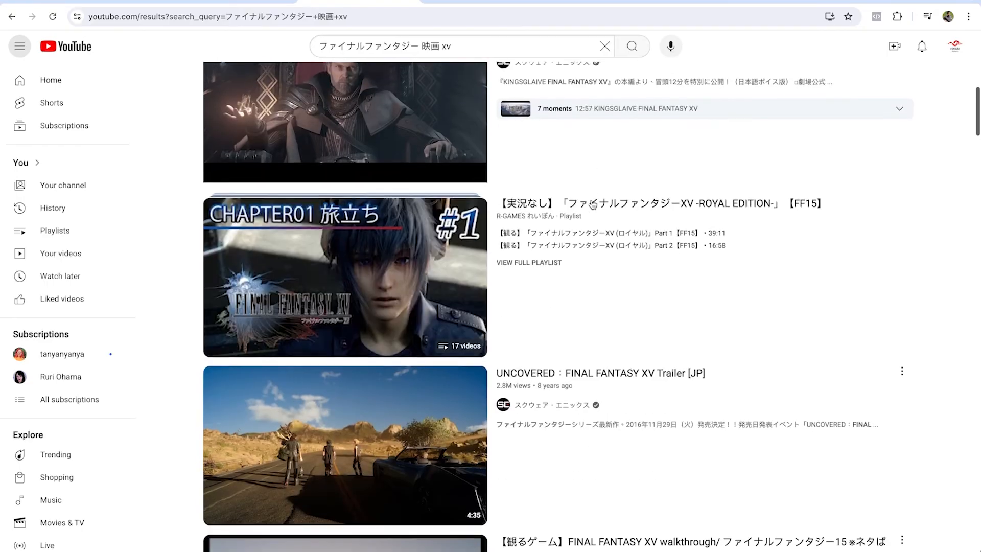
pyautogui.scroll(-2, 575, 203)
pyautogui.scroll(1, 587, 184)
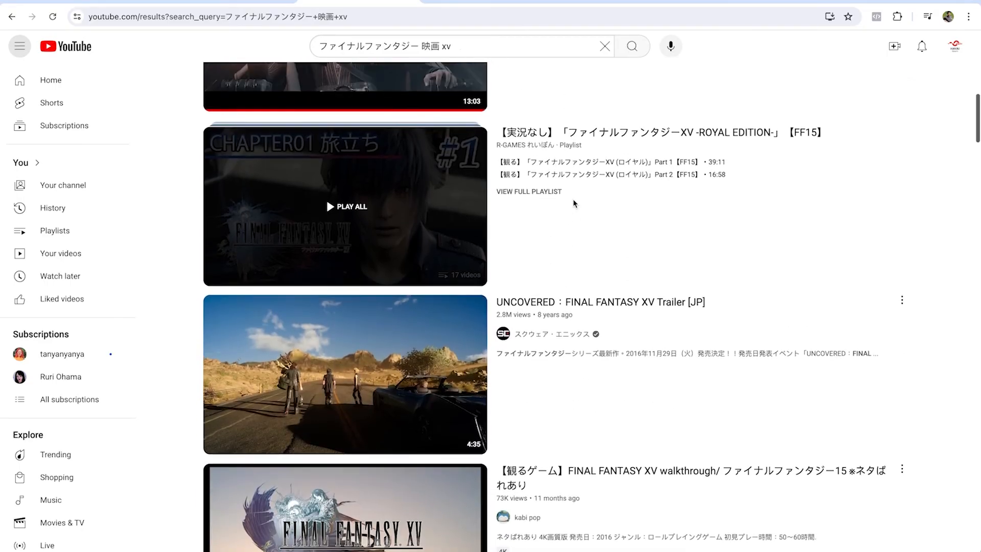
pyautogui.click(601, 168)
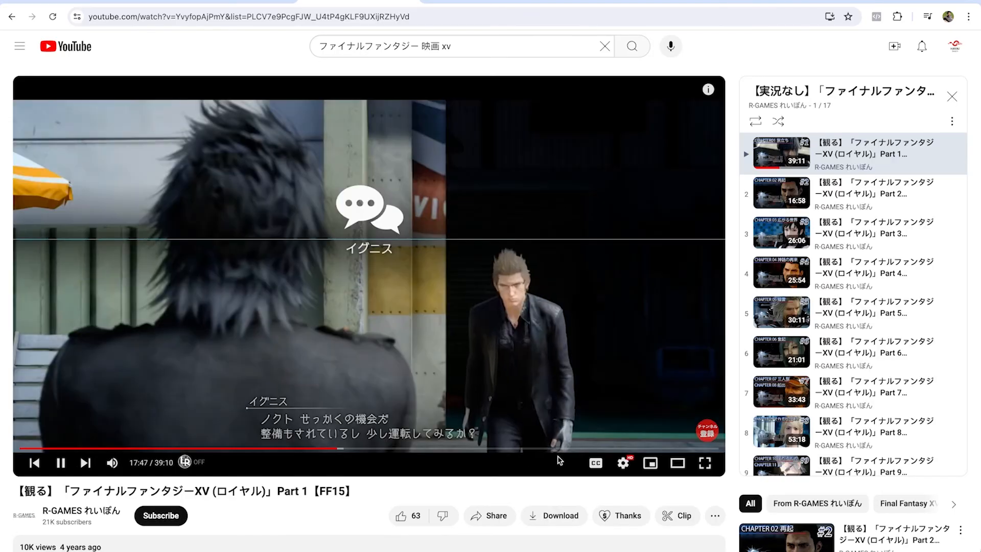
# - Turn on the video's captions, check its subtitle settings and pause playback
pyautogui.click(596, 462)
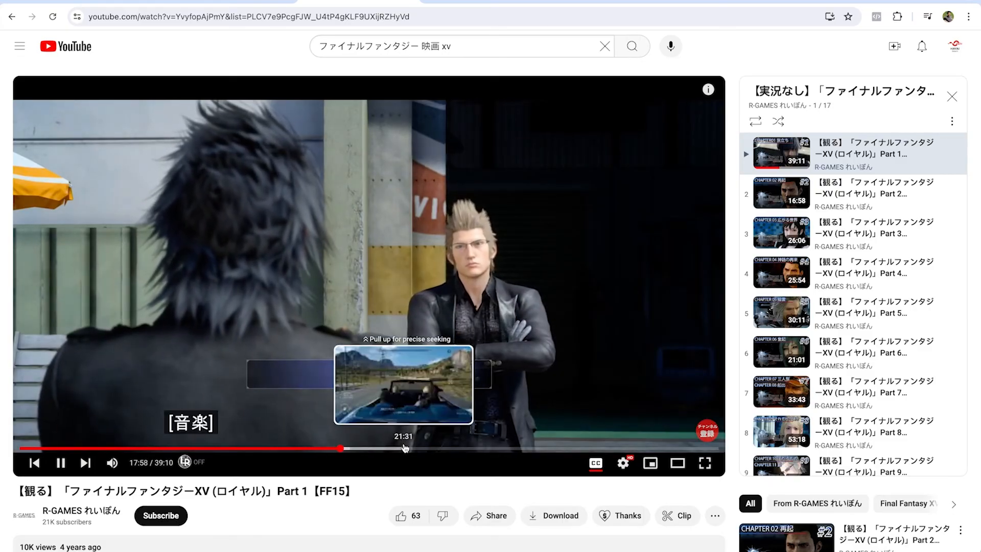
pyautogui.click(623, 462)
pyautogui.click(615, 387)
pyautogui.click(462, 355)
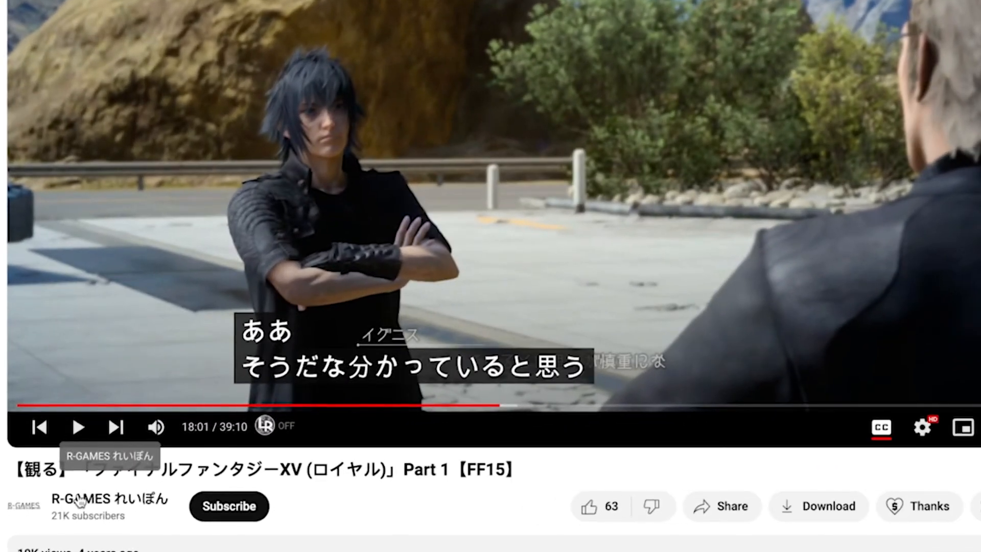
# - Open the R-GAMES れいぽん channel and show its created playlists
pyautogui.click(81, 503)
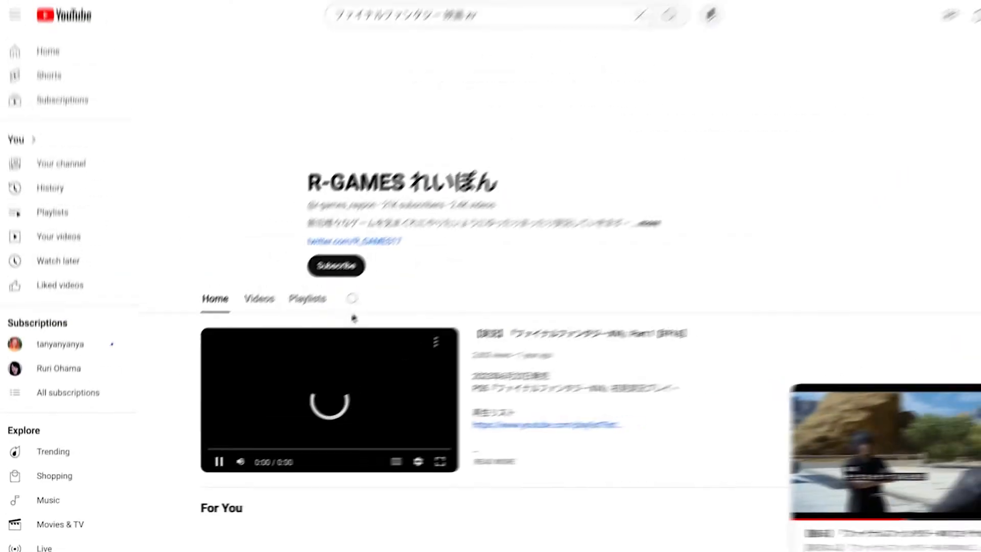
pyautogui.click(307, 299)
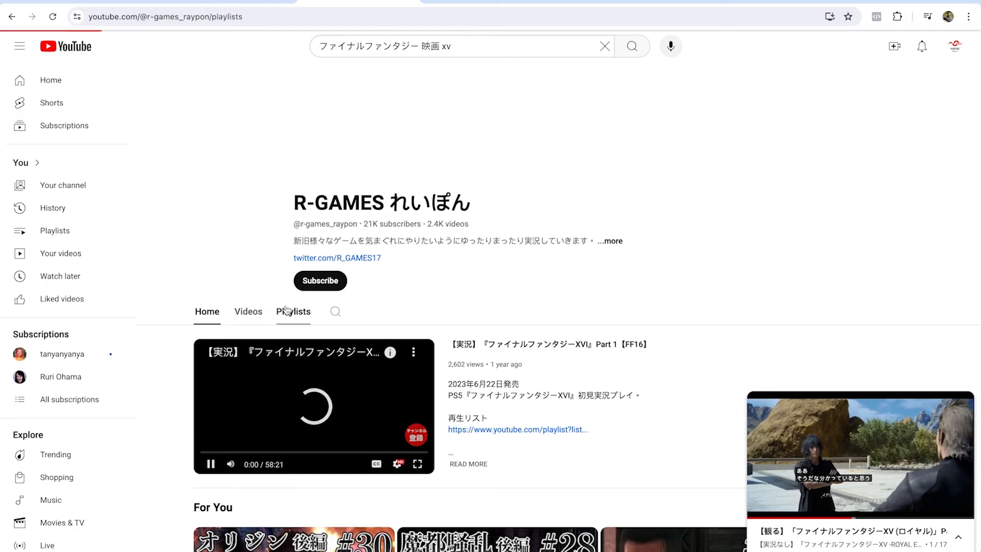
pyautogui.scroll(4, 506, 306)
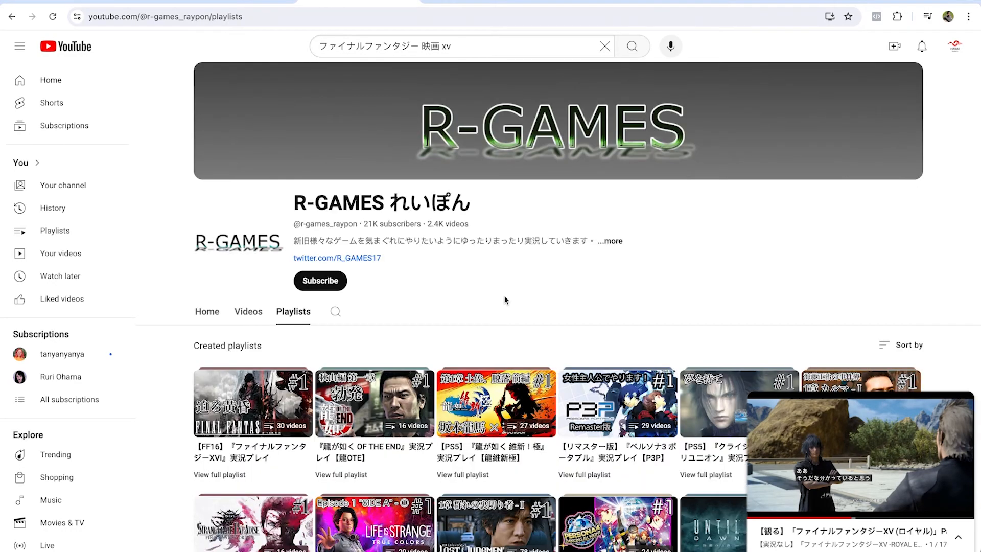